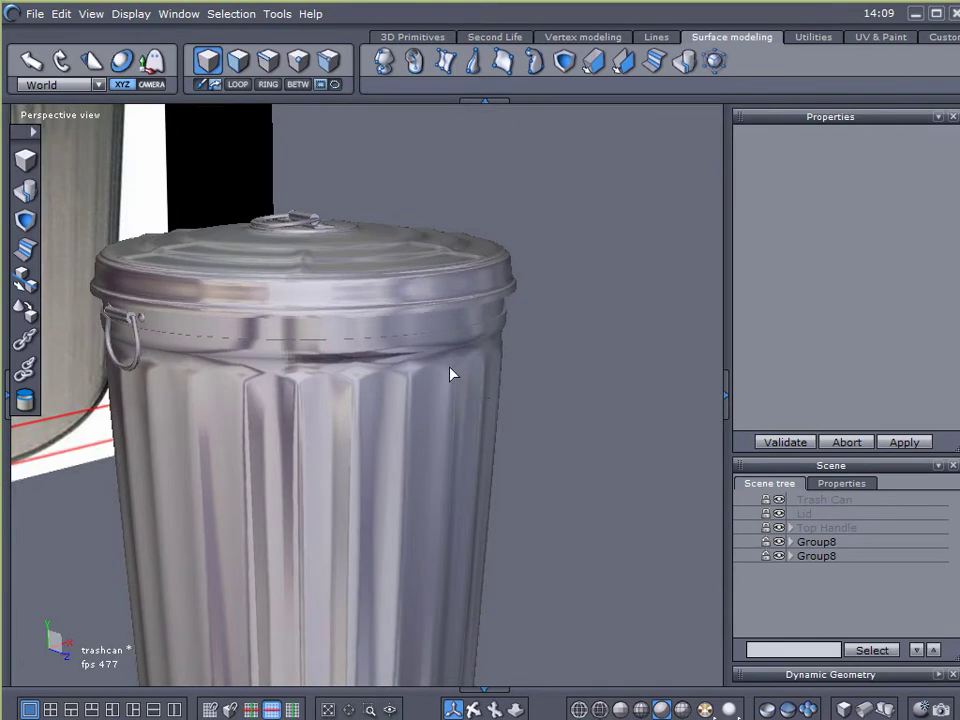
# Step: Examine the lid, the top handle and the side handles of the trash can up close
pyautogui.scroll(5, 269, 336)
pyautogui.scroll(2, 269, 336)
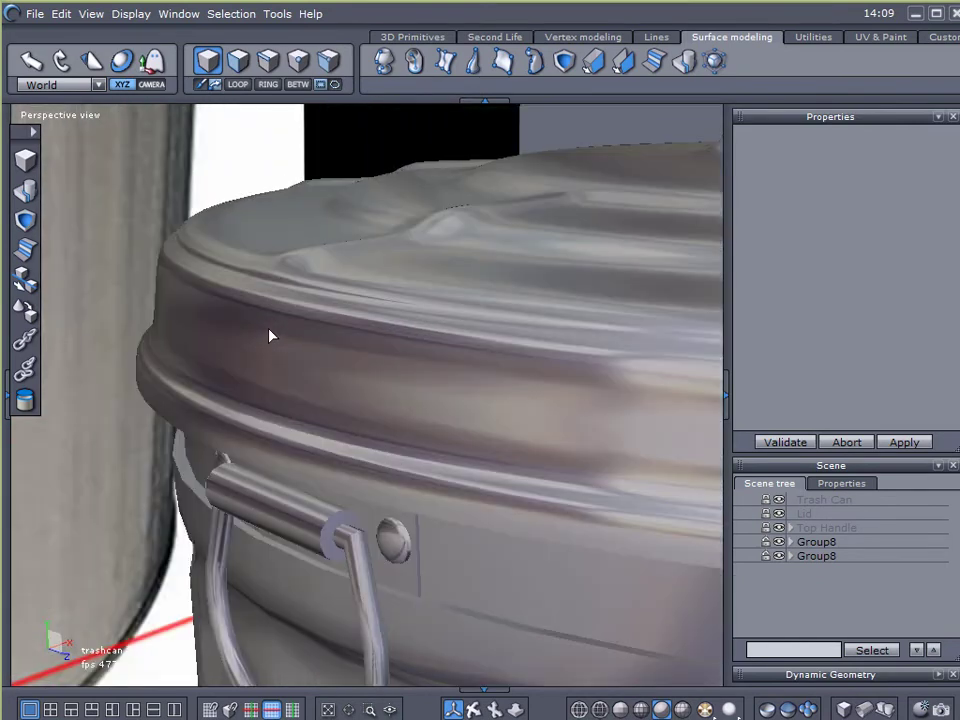
pyautogui.moveTo(435, 458); pyautogui.dragTo(391, 441, button='middle')
pyautogui.click(436, 373)
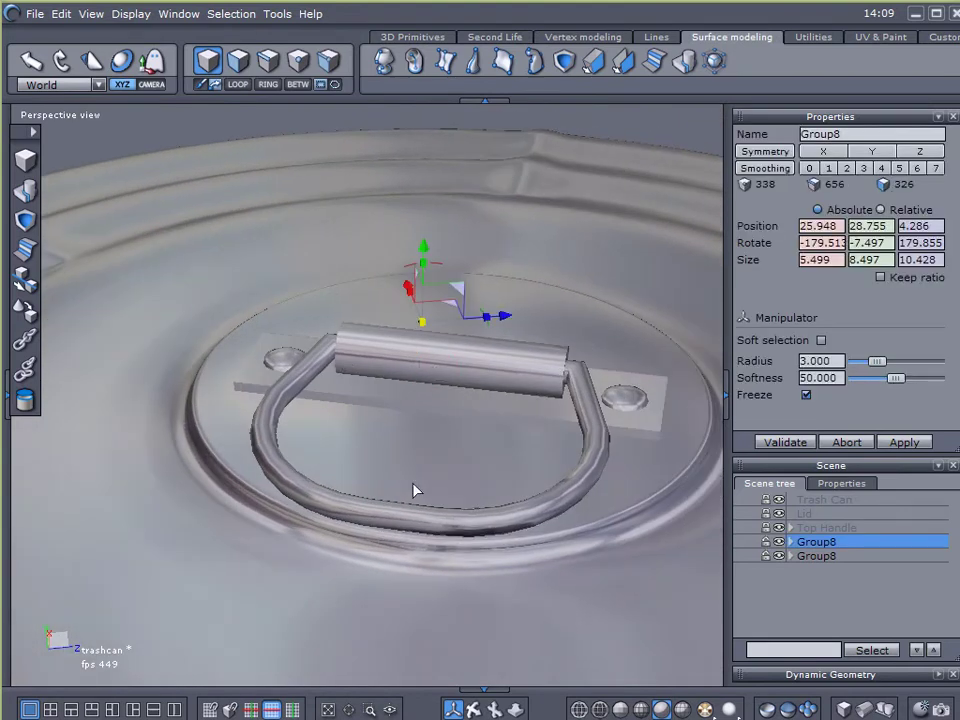
pyautogui.moveTo(414, 491)
pyautogui.mouseDown(button='middle')
pyautogui.moveTo(446, 497)
pyautogui.moveTo(410, 497)
pyautogui.mouseUp(button='middle')
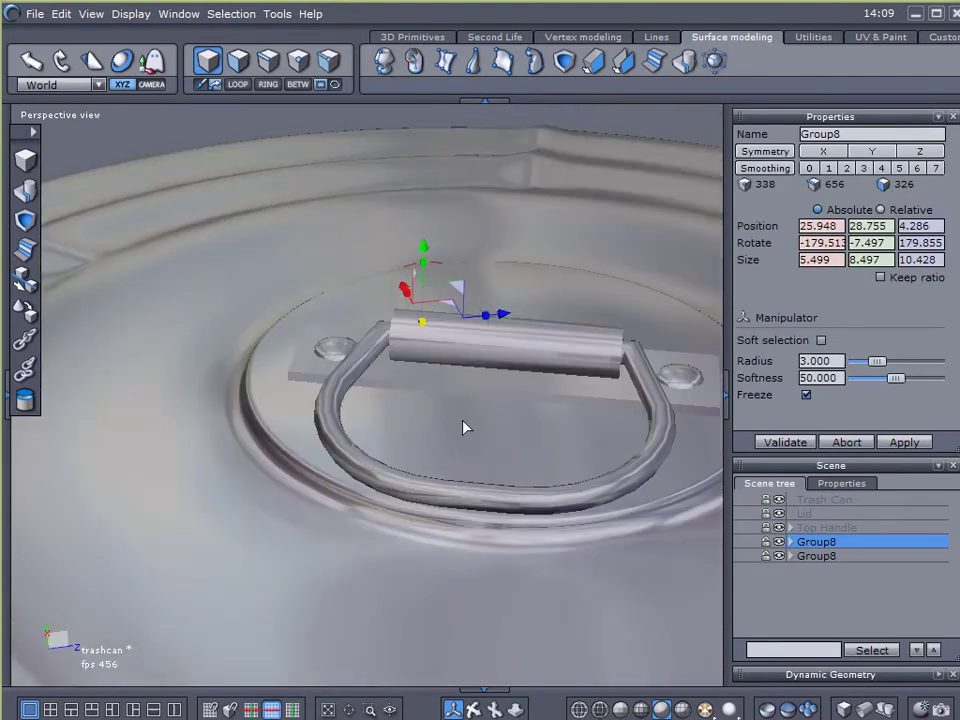
pyautogui.moveTo(385, 401); pyautogui.dragTo(515, 443, button='middle')
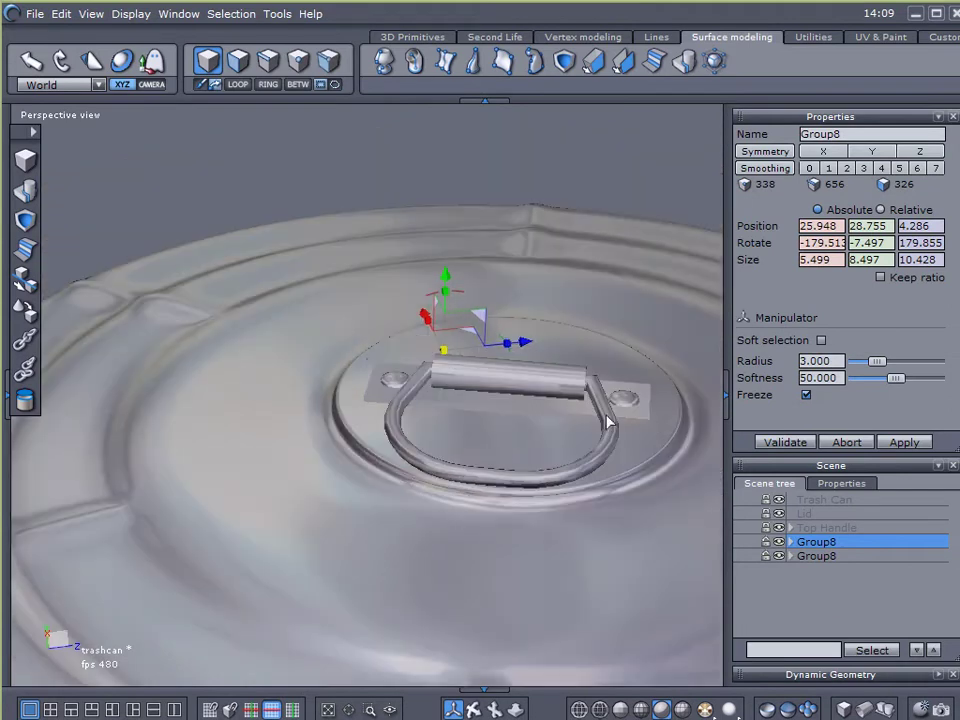
pyautogui.moveTo(603, 425); pyautogui.dragTo(253, 262, button='middle')
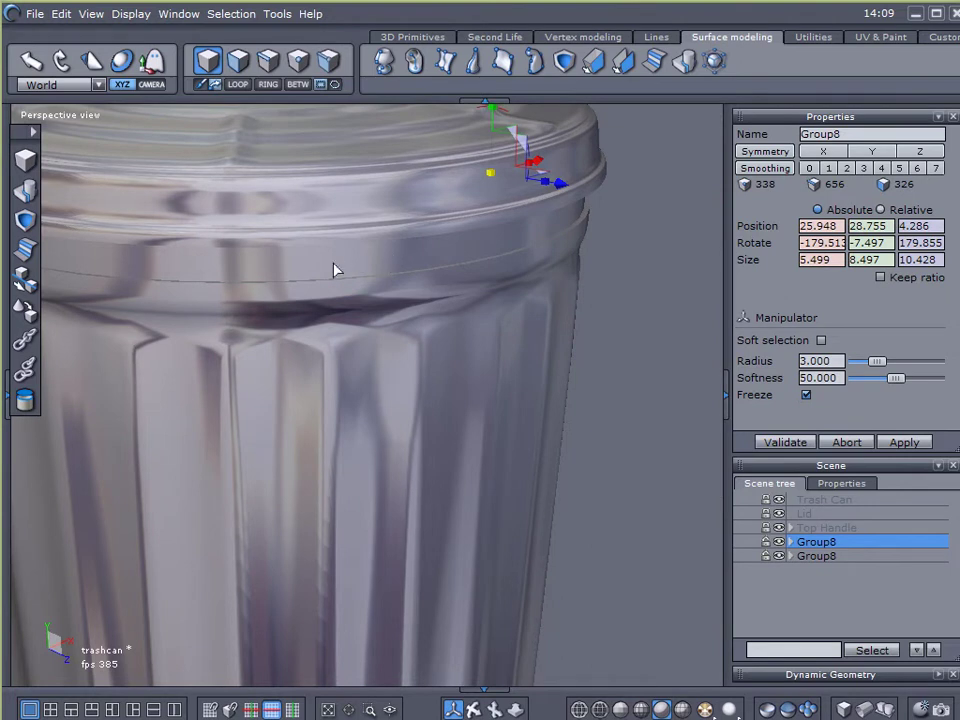
pyautogui.moveTo(291, 279); pyautogui.dragTo(236, 338, button='middle')
pyautogui.scroll(3, 236, 338)
pyautogui.scroll(-3, 236, 338)
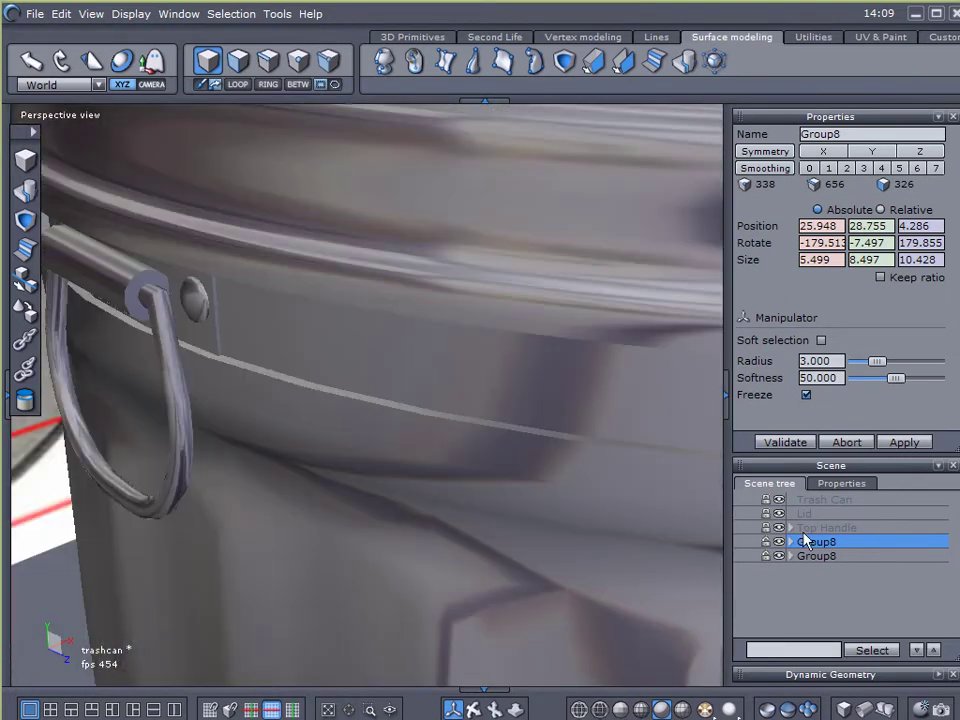
# Step: Hide the lid and delete both existing side handle groups from the trash can
pyautogui.moveTo(420, 440); pyautogui.dragTo(537, 520, button='middle')
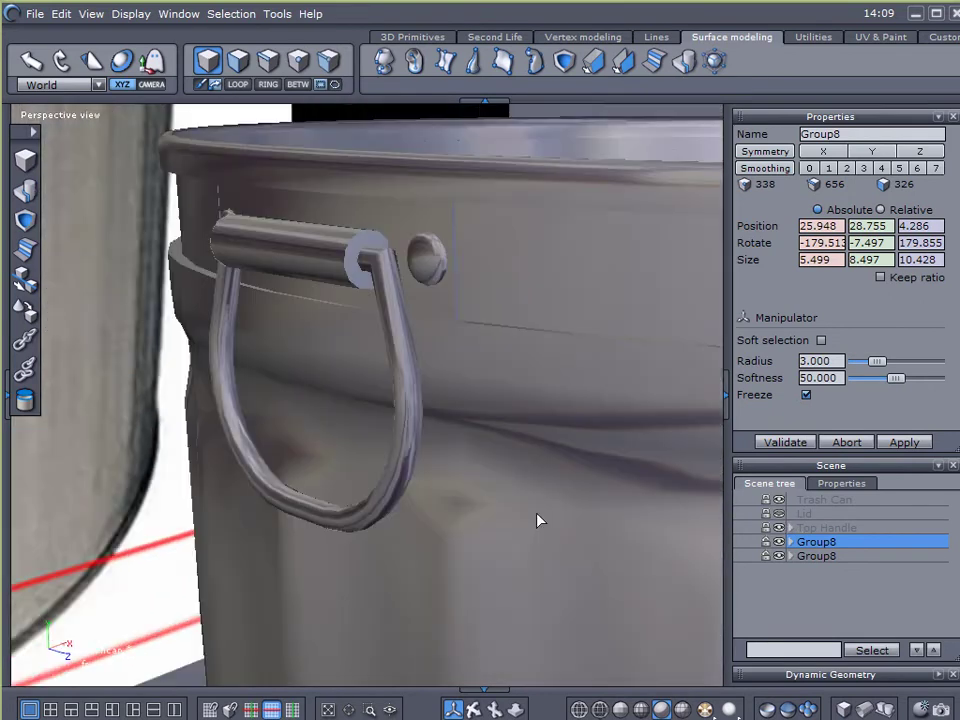
pyautogui.click(381, 249)
pyautogui.moveTo(459, 281); pyautogui.dragTo(435, 399, button='middle')
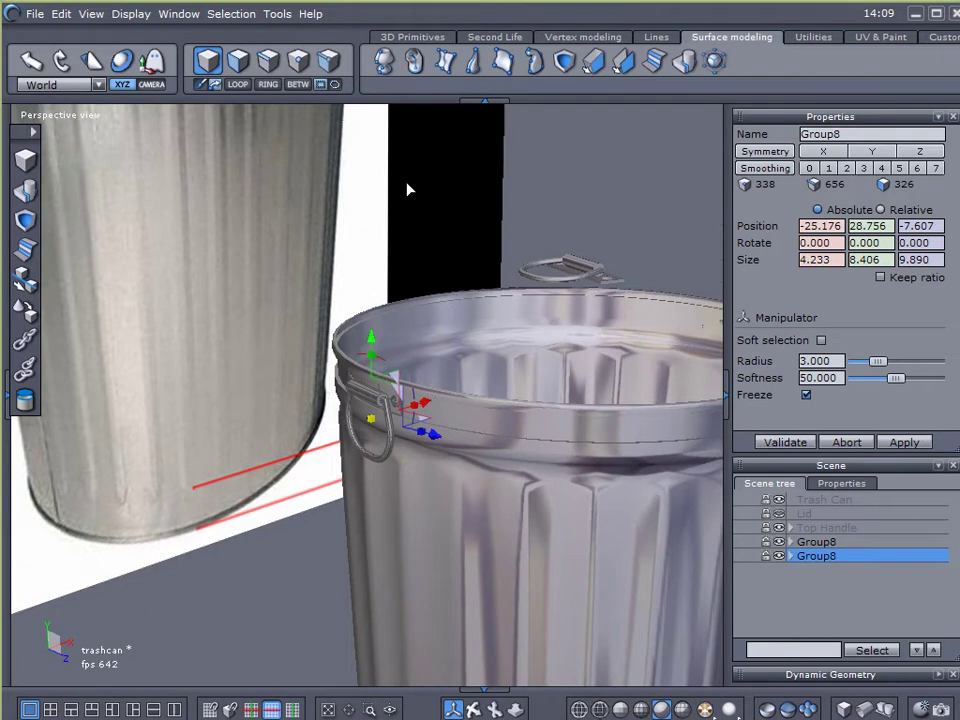
pyautogui.press('Delete')
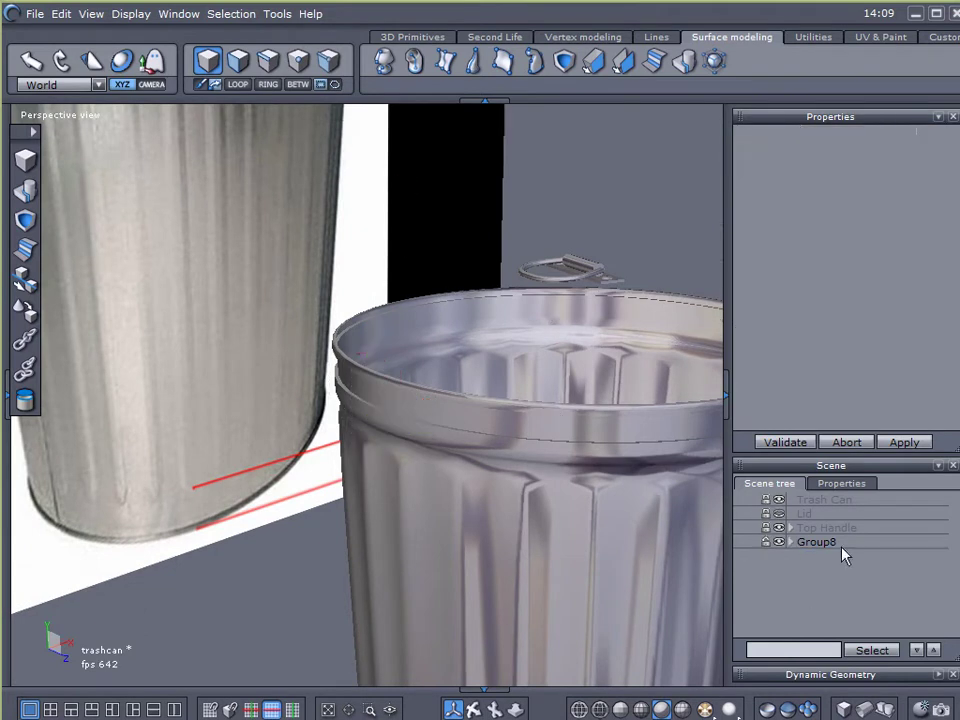
pyautogui.moveTo(478, 466); pyautogui.dragTo(526, 311, button='middle')
pyautogui.click(540, 171)
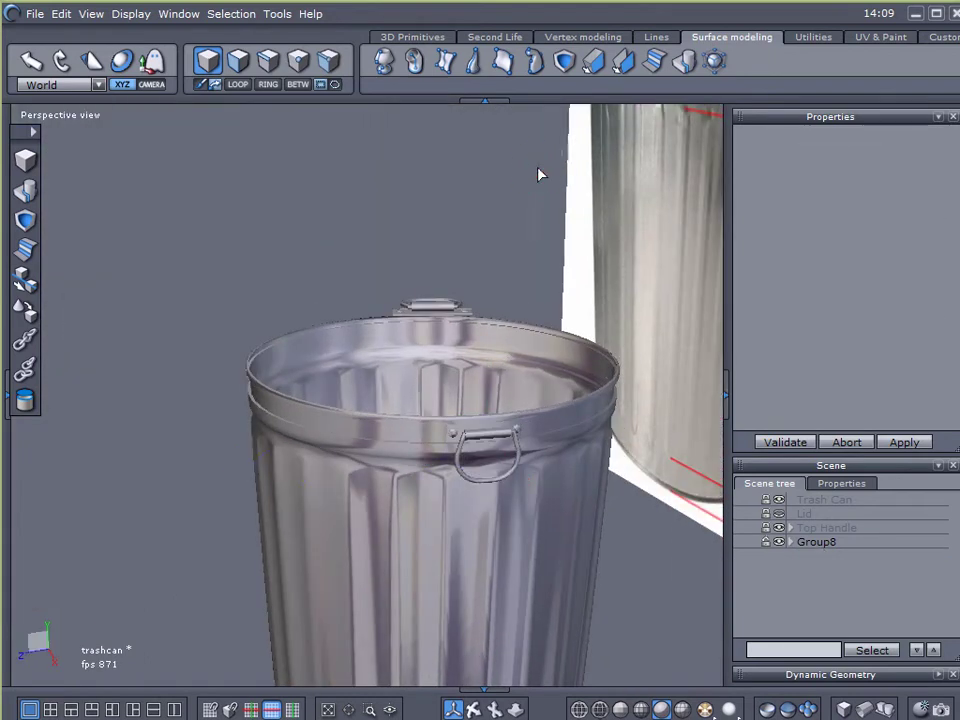
pyautogui.press('Delete')
# Step: Unlock the Trash Can, make a copy of it in place and lock the original again
pyautogui.click(762, 500)
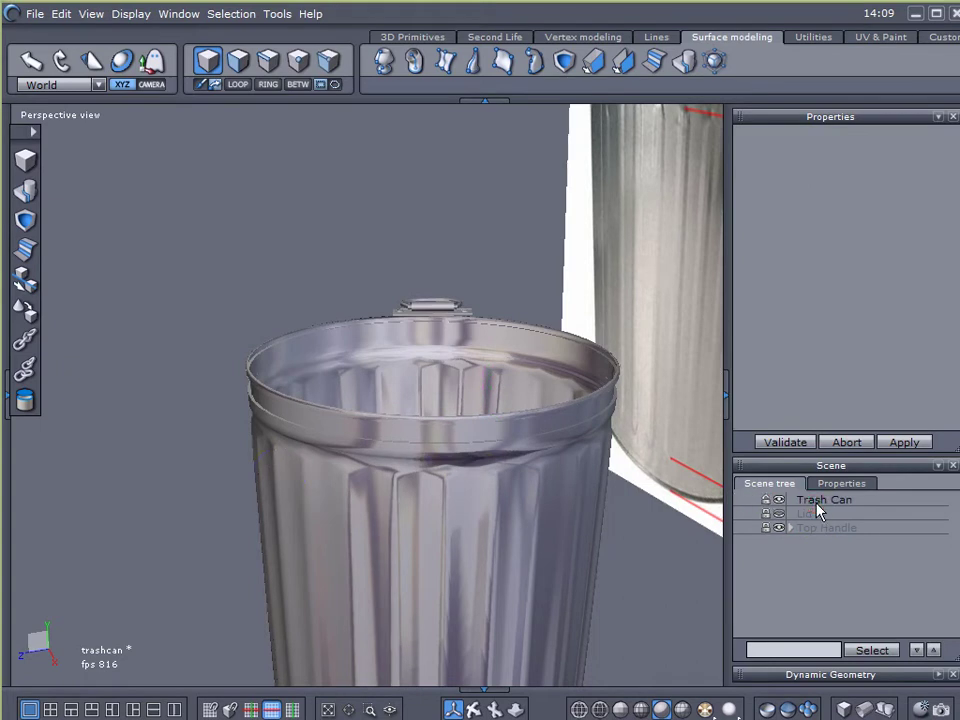
pyautogui.click(791, 503)
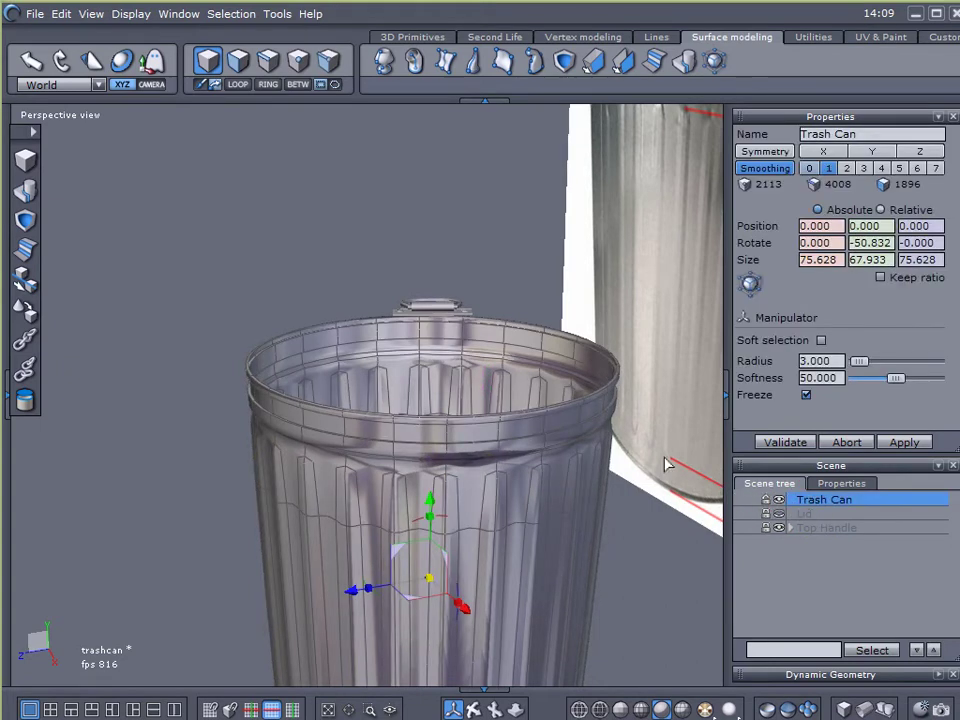
pyautogui.hotkey('ctrl', 'd')
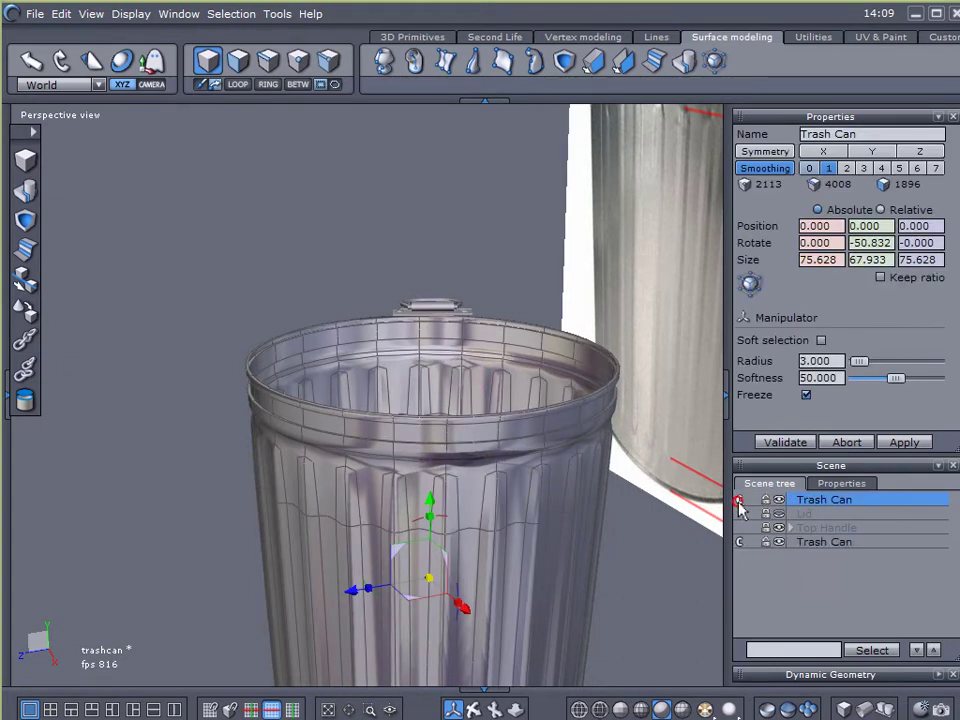
pyautogui.click(765, 500)
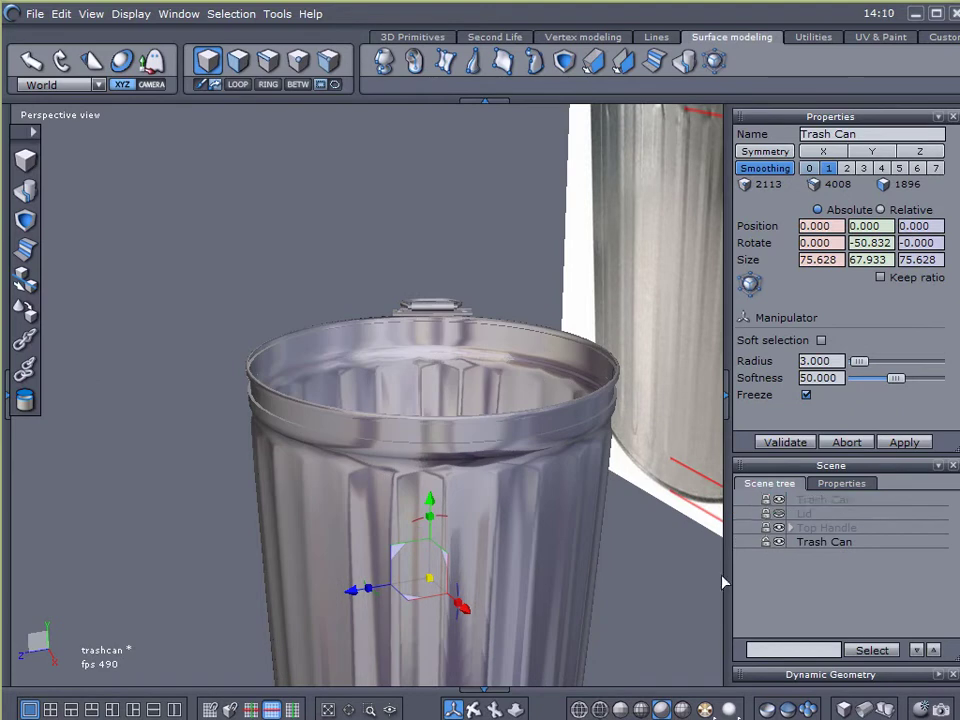
# Step: Collapse the dynamic geometry of the copied Trash Can so its smoothing becomes real mesh
pyautogui.click(679, 572)
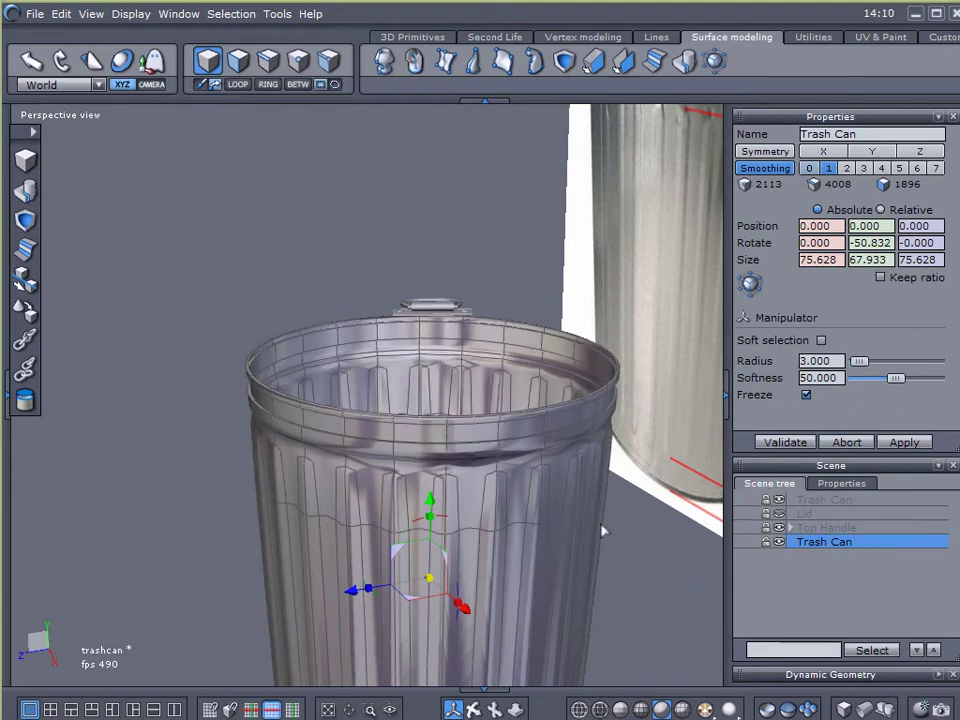
pyautogui.moveTo(559, 508); pyautogui.dragTo(509, 480, button='middle')
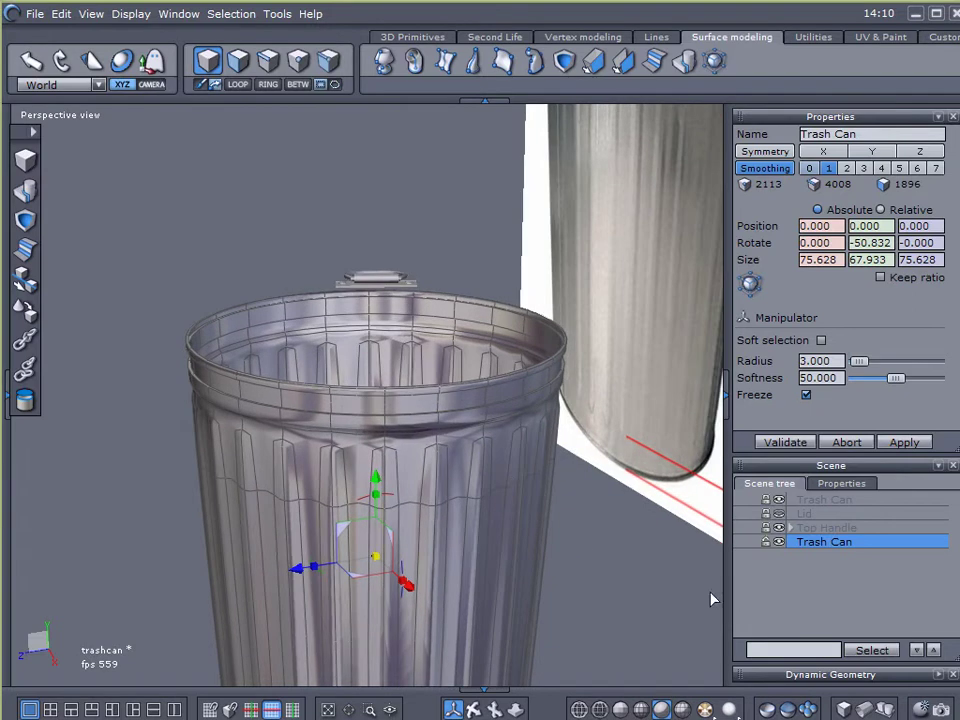
pyautogui.click(916, 651)
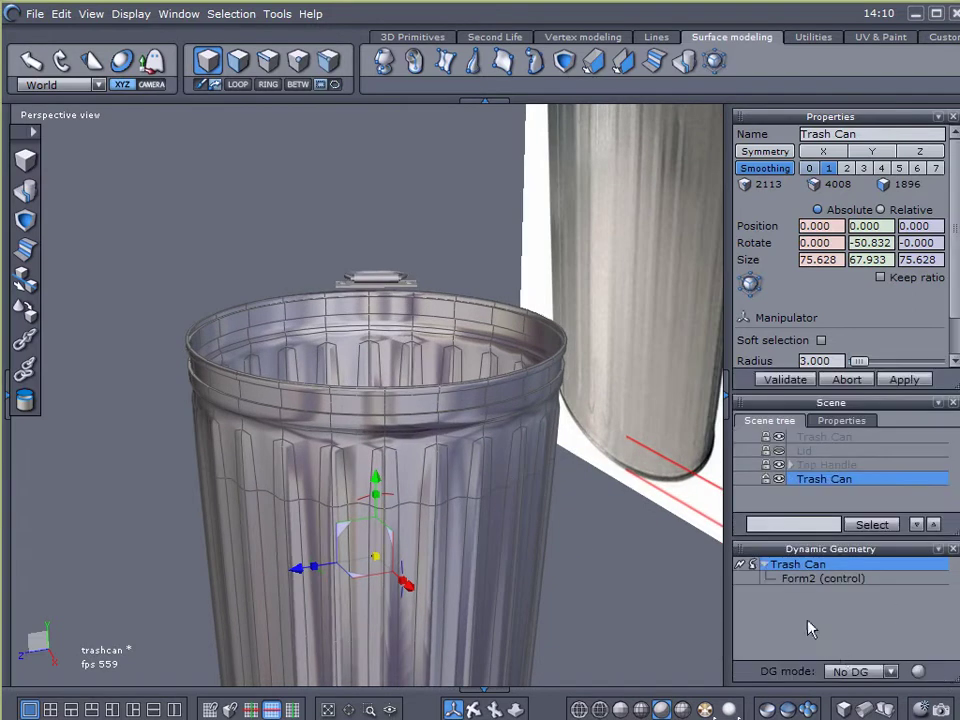
pyautogui.click(740, 566)
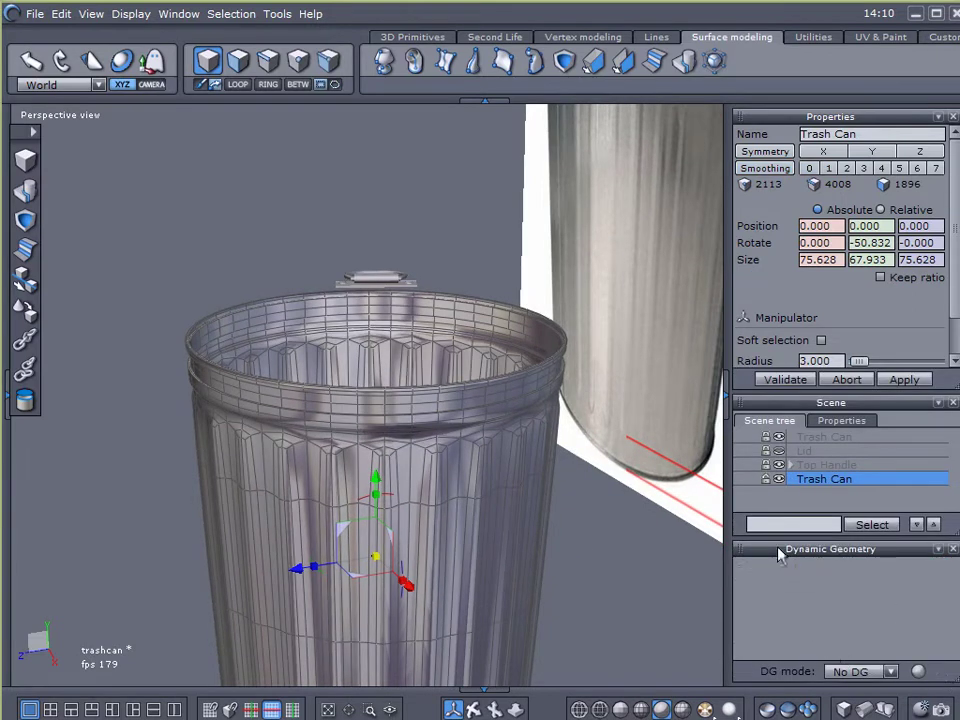
pyautogui.click(937, 550)
# Step: Extract a block of six faces, three wide and two high, from the outer band below the copied can's rim
pyautogui.scroll(5, 422, 446)
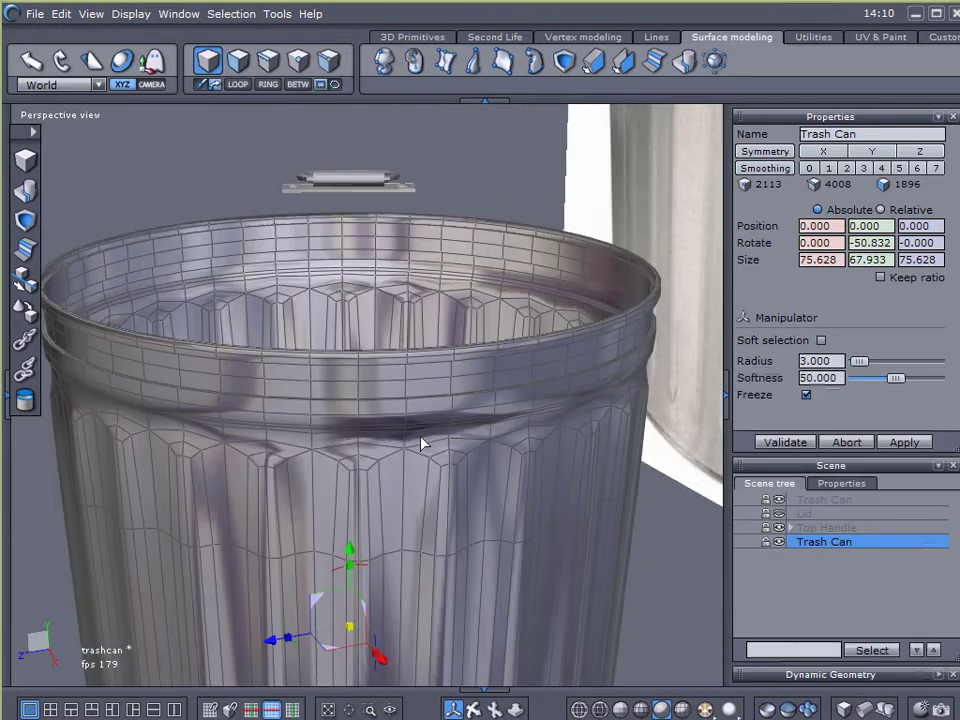
pyautogui.moveTo(421, 438); pyautogui.dragTo(432, 478, button='right')
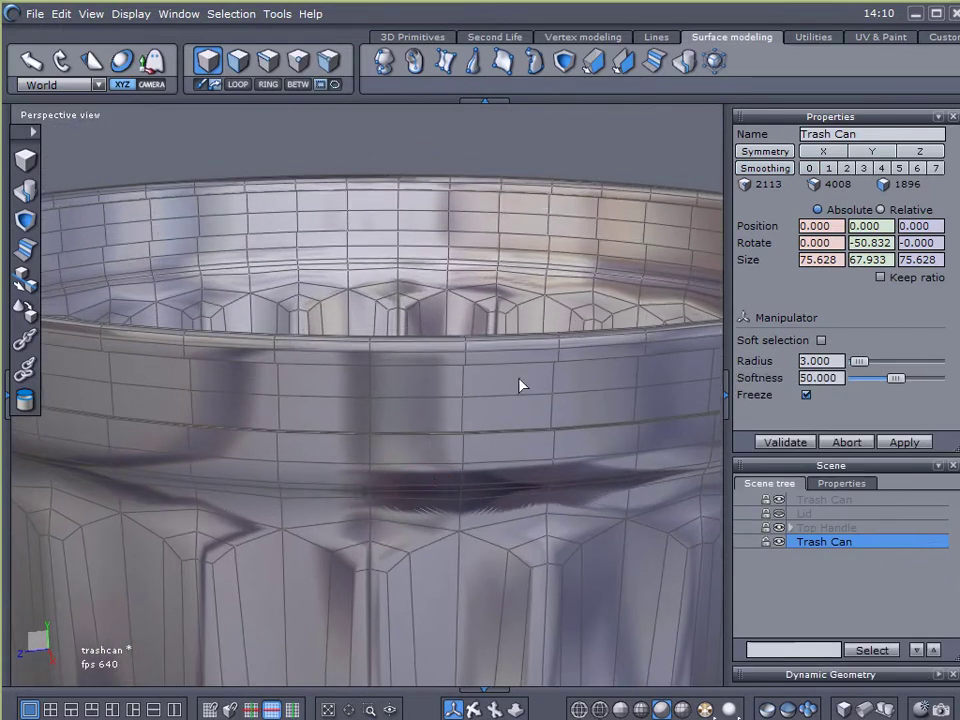
pyautogui.click(237, 60)
pyautogui.moveTo(330, 382)
pyautogui.mouseDown()
pyautogui.moveTo(498, 418)
pyautogui.moveTo(300, 418)
pyautogui.mouseUp()
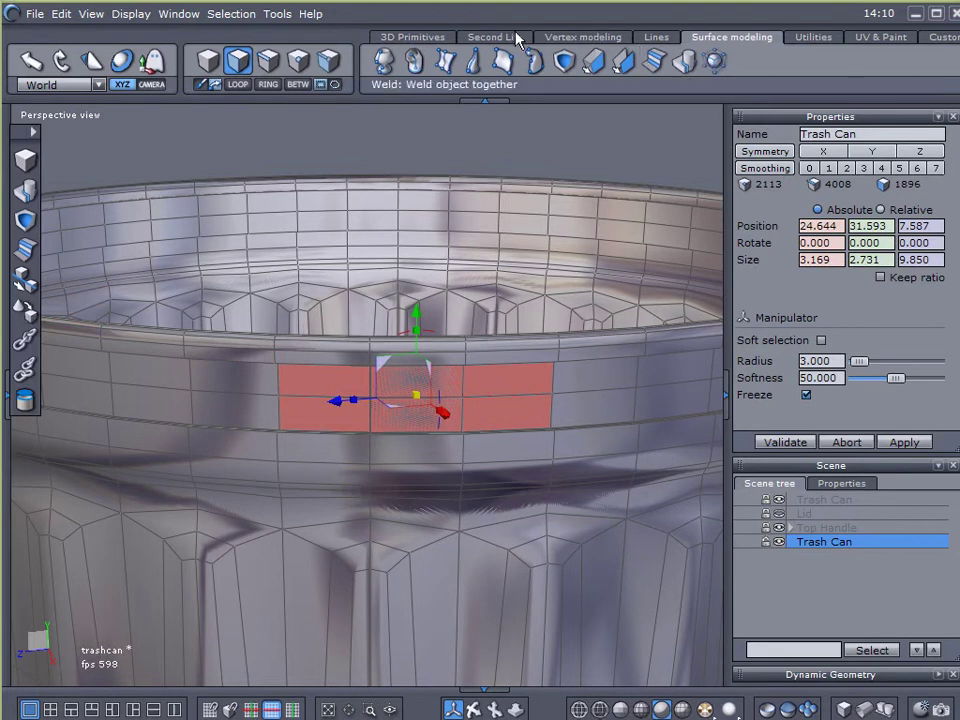
pyautogui.click(565, 38)
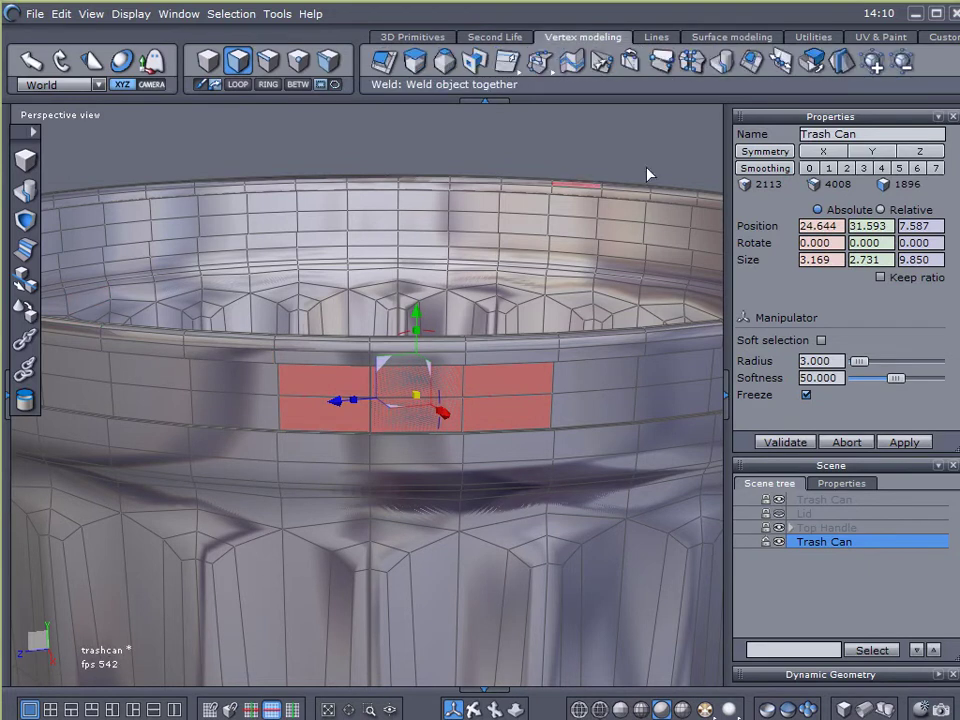
pyautogui.click(817, 62)
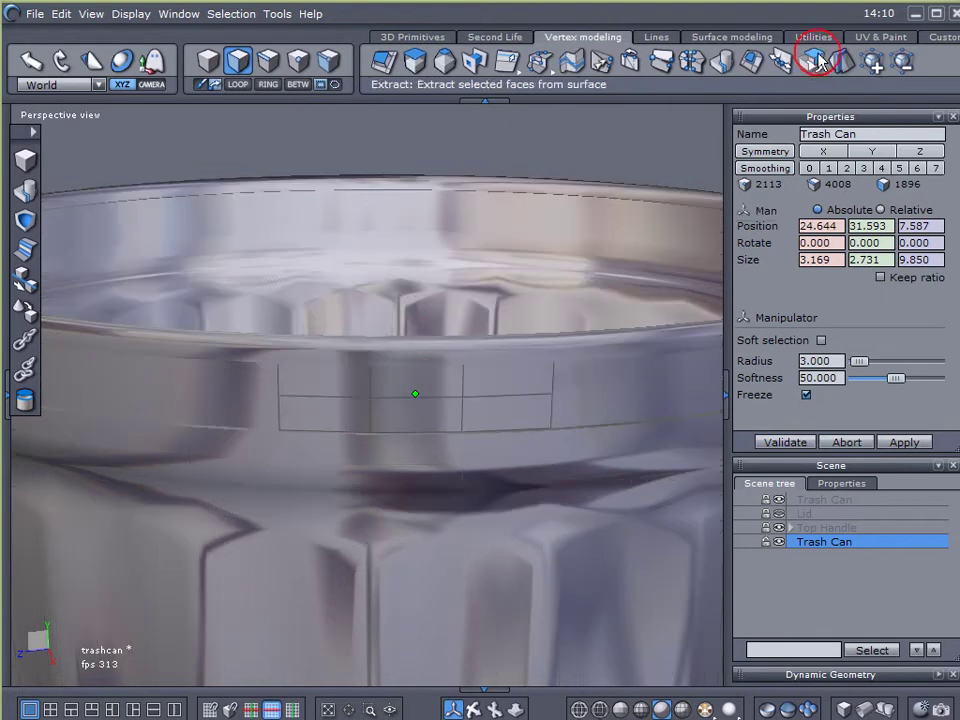
# Step: Delete the remainder of the copied can and hide the original Trash Can, leaving the extracted strip
pyautogui.click(597, 123)
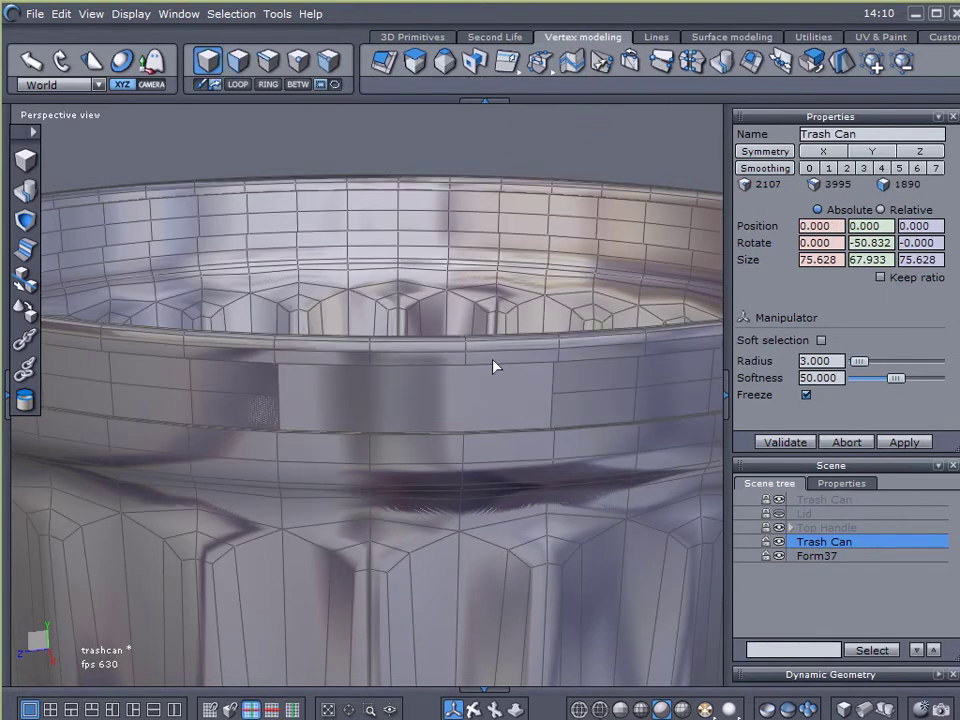
pyautogui.click(190, 390)
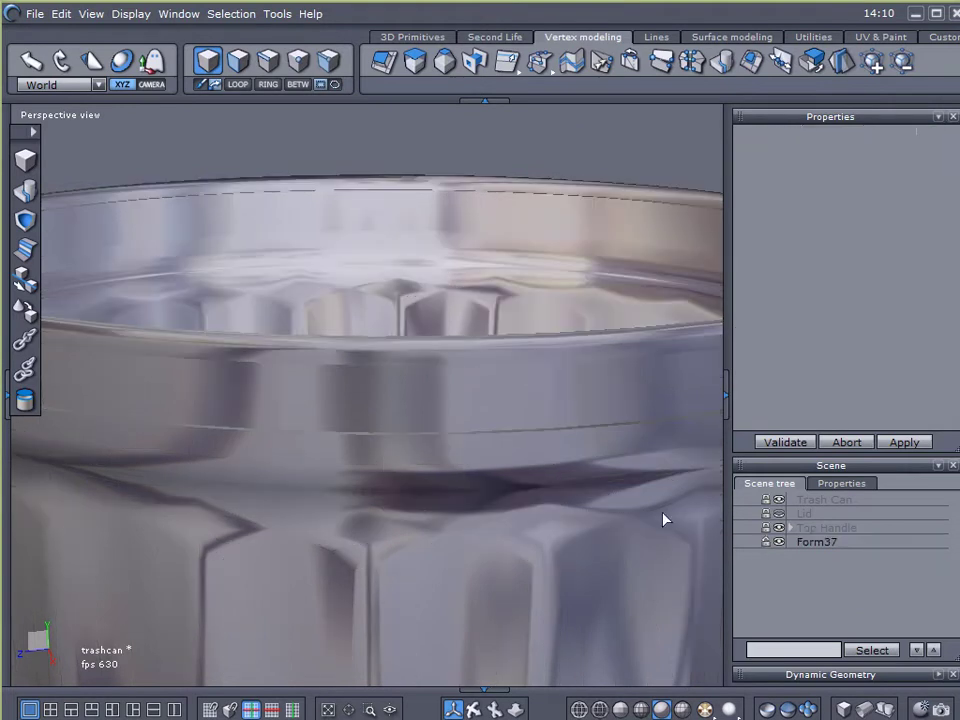
pyautogui.click(776, 500)
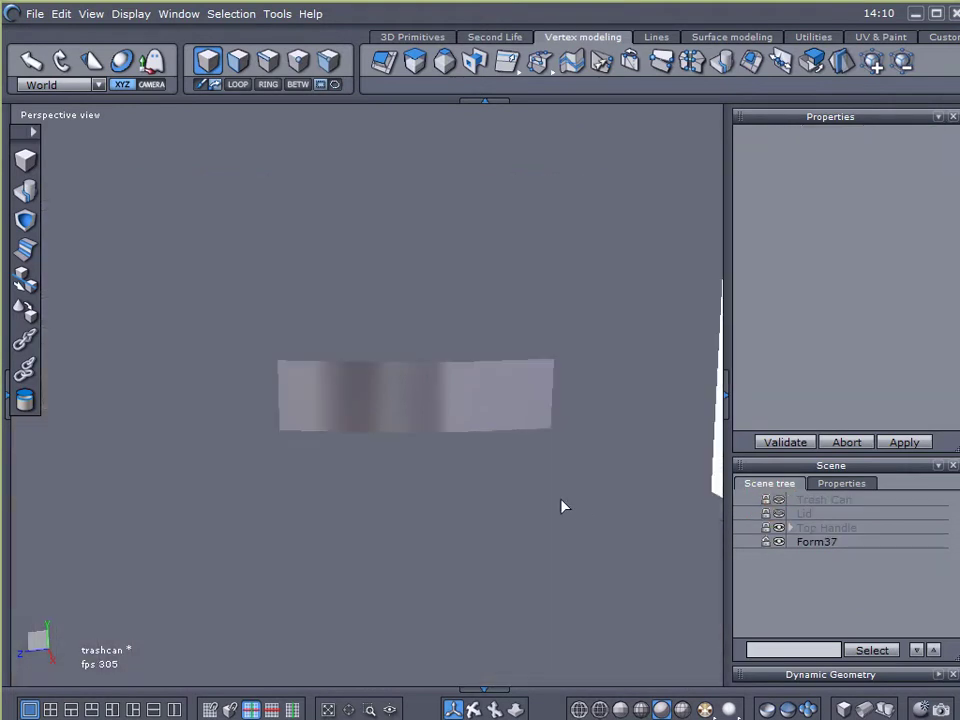
# Step: Scale the extracted strip vertically to a height of about 2.2
pyautogui.click(527, 414)
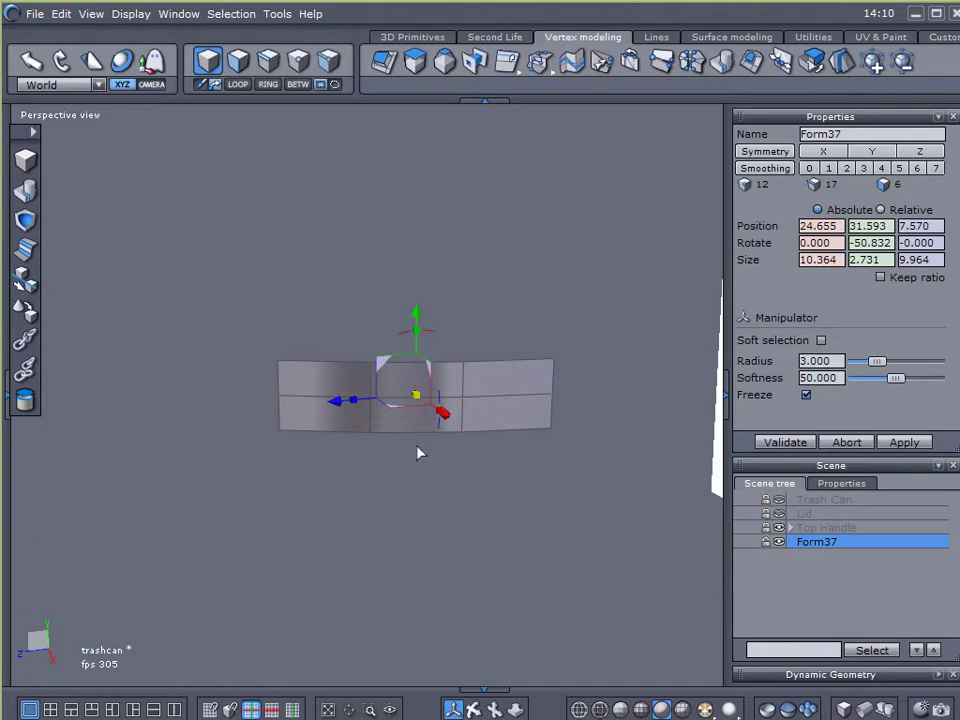
pyautogui.scroll(5, 355, 390)
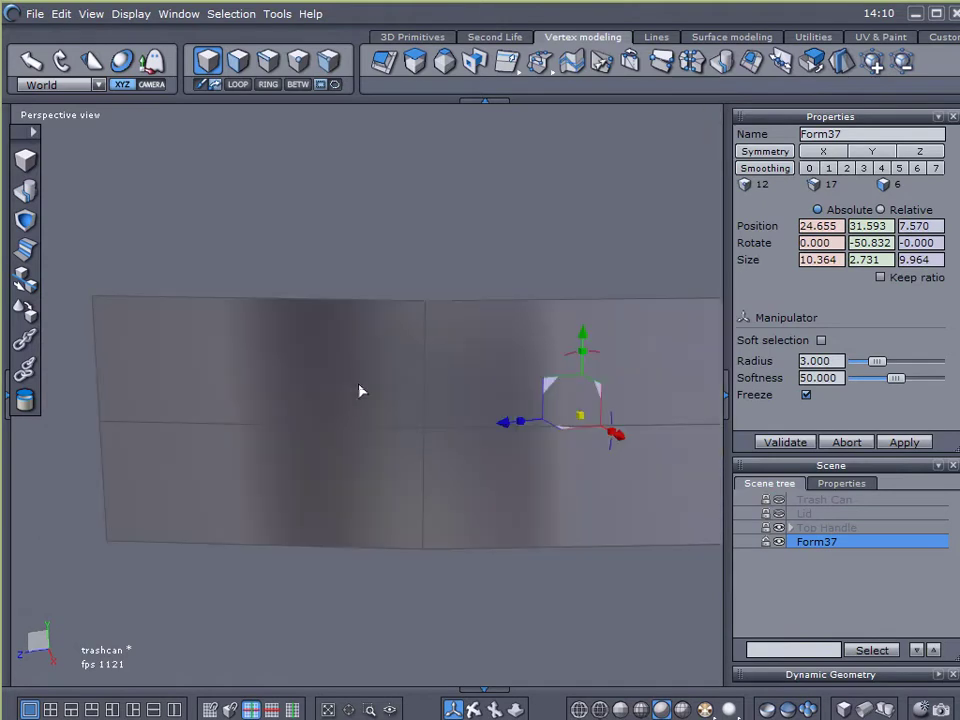
pyautogui.scroll(-4, 395, 380)
pyautogui.moveTo(458, 324)
pyautogui.mouseDown()
pyautogui.moveTo(452, 338)
pyautogui.moveTo(458, 320)
pyautogui.moveTo(463, 346)
pyautogui.mouseUp()
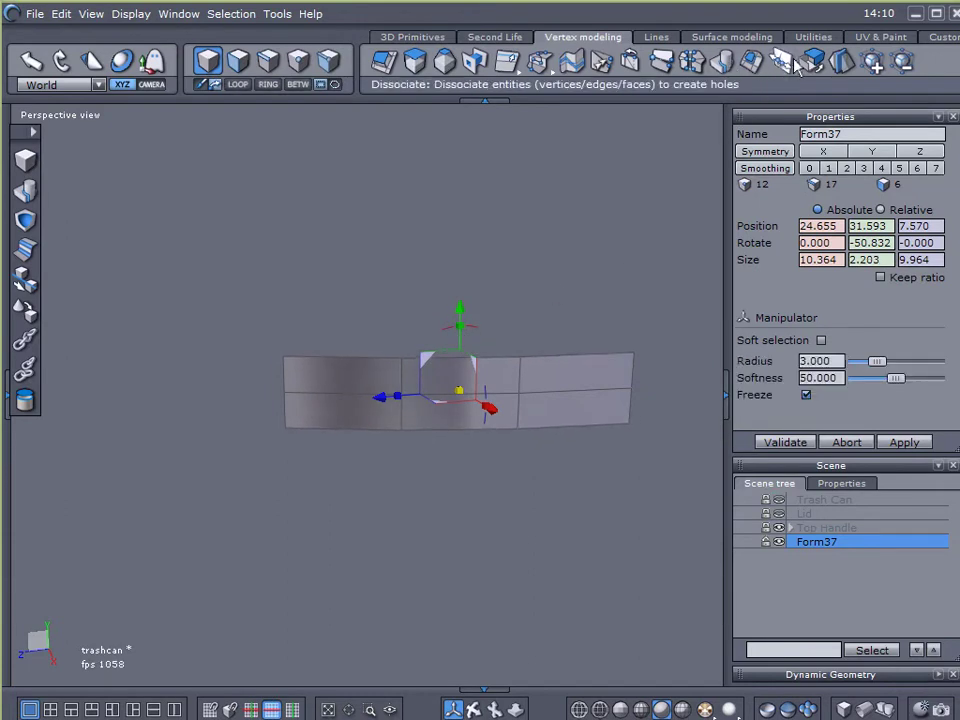
# Step: Give the extracted strip a thickness of 0.170 with the Thickness tool
pyautogui.click(718, 40)
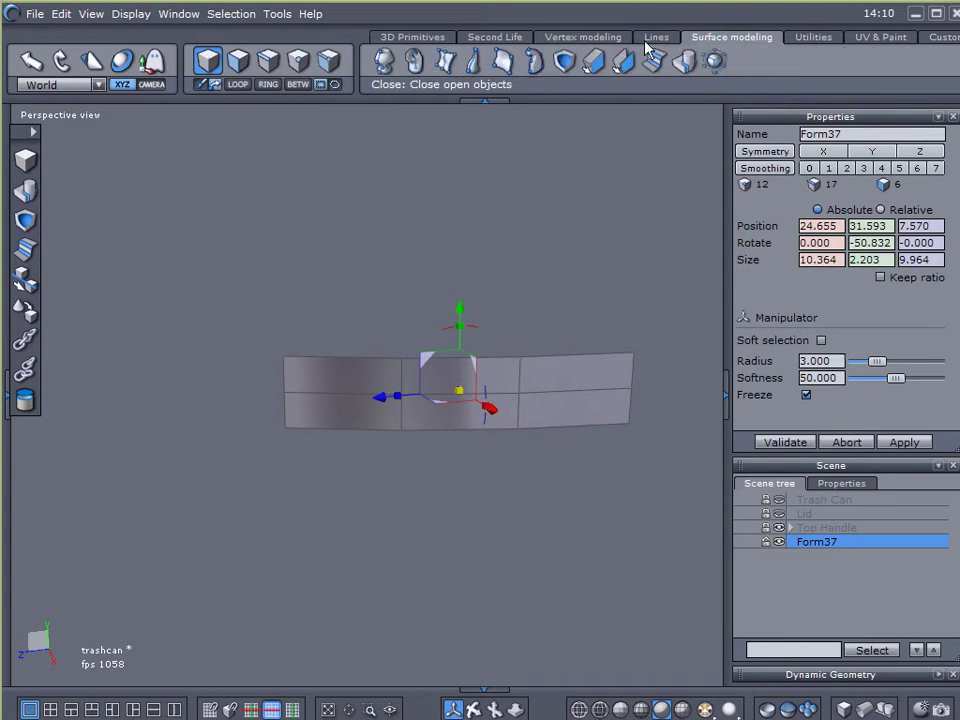
pyautogui.click(590, 58)
pyautogui.moveTo(298, 312); pyautogui.dragTo(623, 336, button='middle')
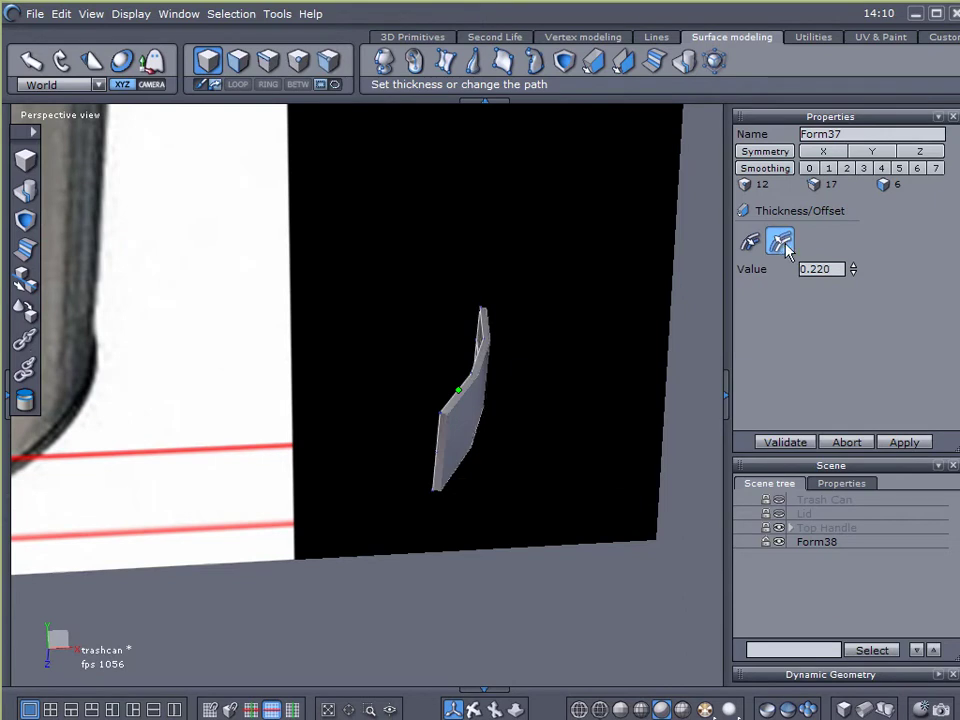
pyautogui.moveTo(854, 265); pyautogui.dragTo(849, 274)
pyautogui.click(790, 442)
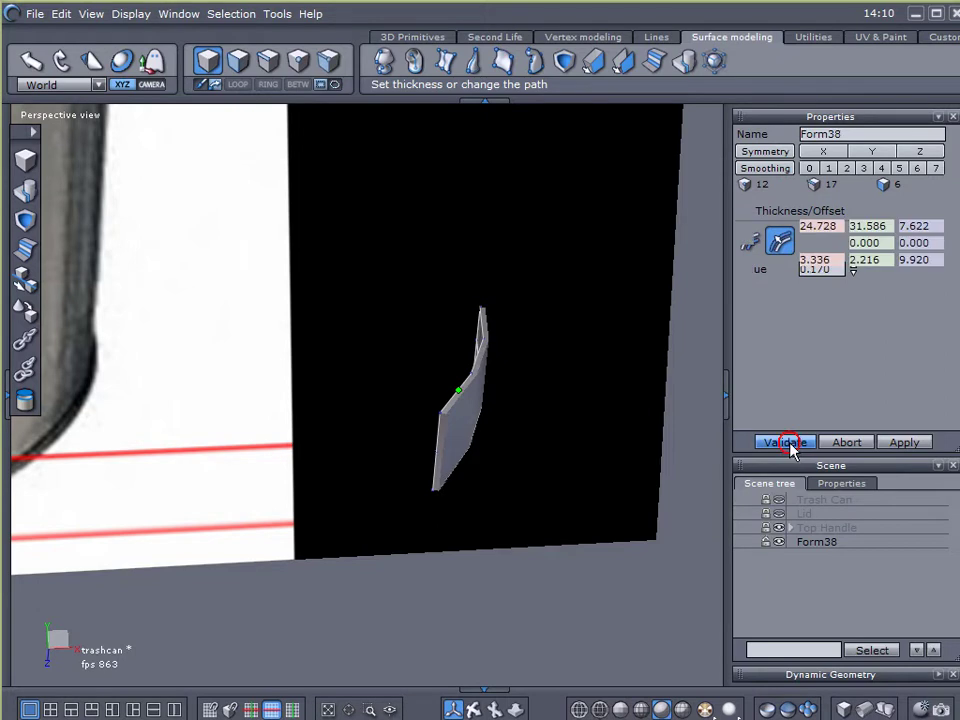
# Step: Unlock the Top Handle group and make a copy of it in place
pyautogui.scroll(-4, 624, 459)
pyautogui.keyDown('alt'); pyautogui.moveTo(545, 480); pyautogui.dragTo(367, 363); pyautogui.keyUp('alt')
pyautogui.keyDown('alt'); pyautogui.moveTo(367, 363); pyautogui.dragTo(378, 437, button='right'); pyautogui.keyUp('alt')
pyautogui.click(766, 527)
pyautogui.click(825, 530)
pyautogui.click(497, 287)
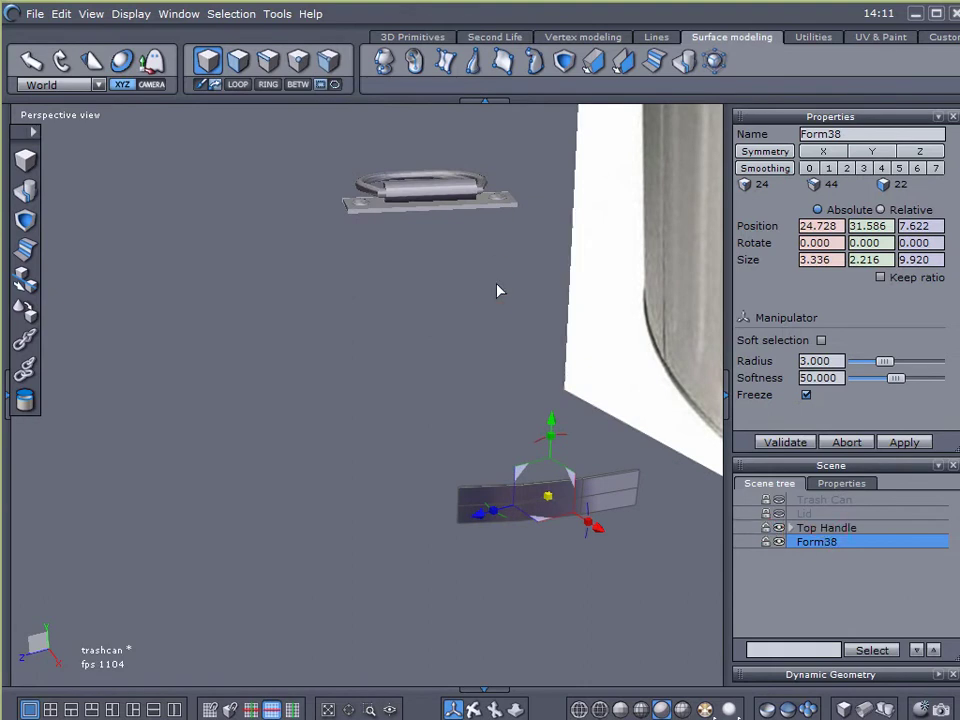
pyautogui.click(465, 208)
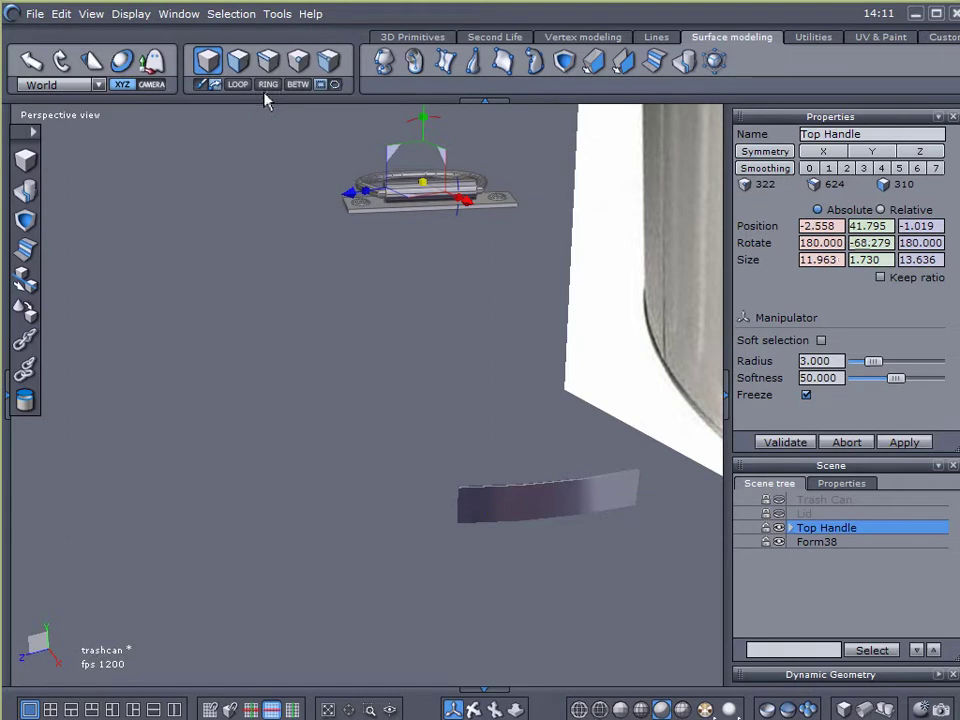
pyautogui.hotkey('ctrl', 'v')
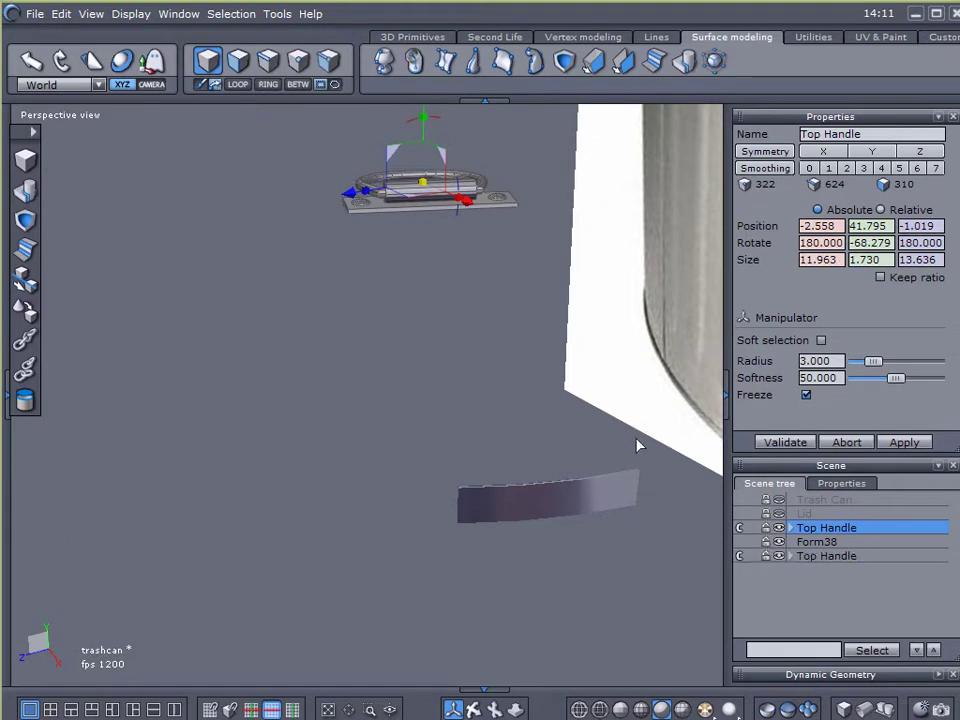
# Step: Lock the original Top Handle and turn its copy around the vertical axis to a Y rotation of about 66
pyautogui.click(738, 527)
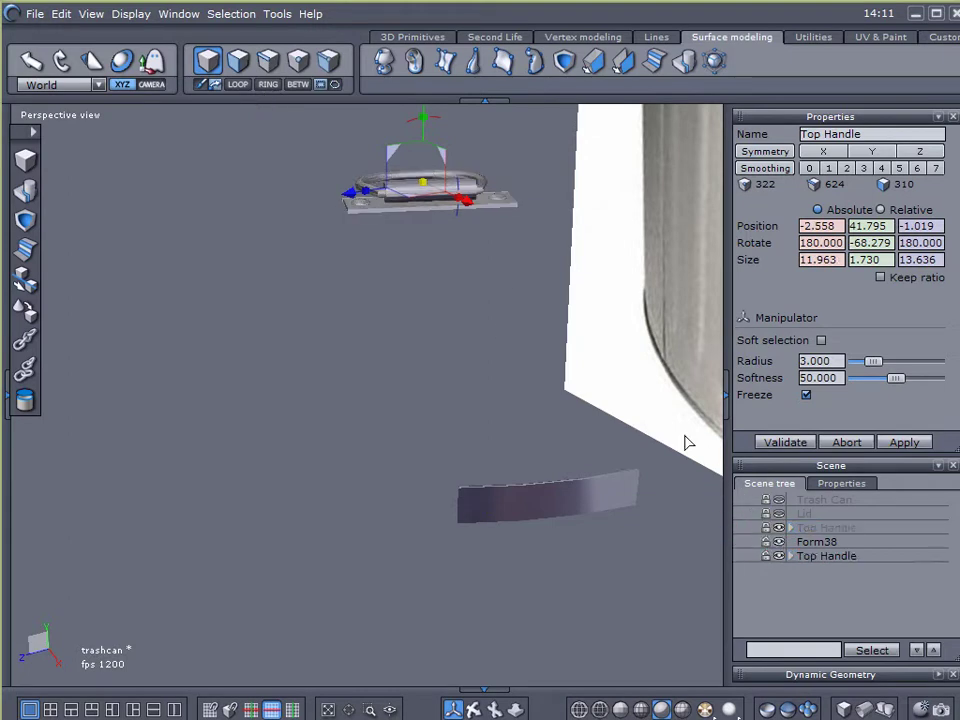
pyautogui.moveTo(505, 278); pyautogui.dragTo(489, 463, button='middle')
pyautogui.moveTo(446, 368); pyautogui.dragTo(404, 521, button='right')
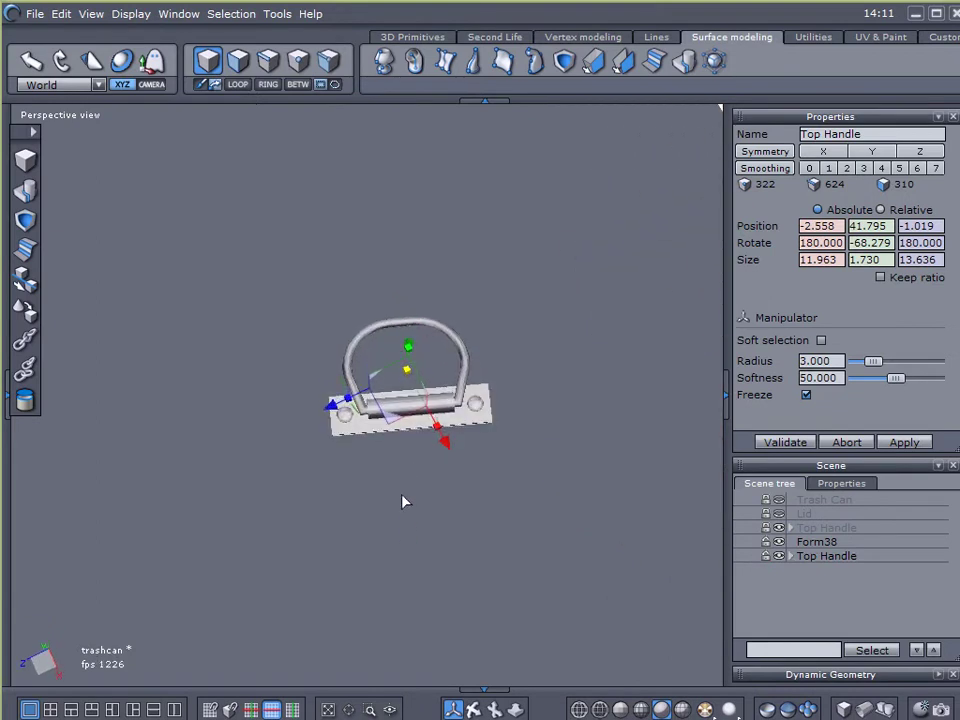
pyautogui.click(467, 407)
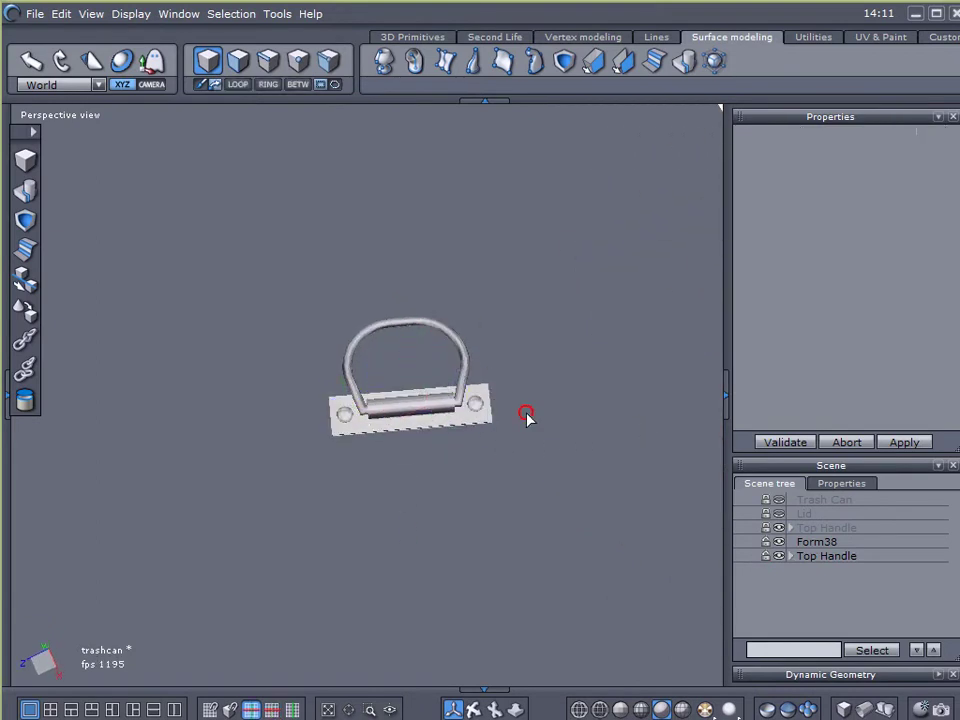
pyautogui.click(452, 418)
pyautogui.moveTo(452, 418); pyautogui.dragTo(472, 343)
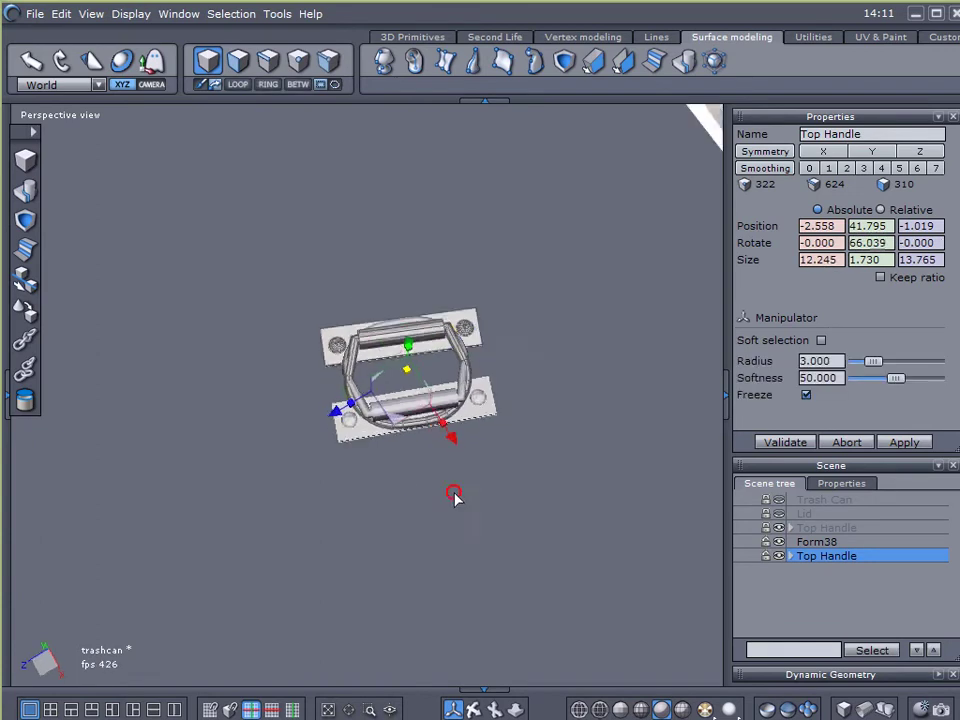
# Step: Move the copied handle over beside the curved strip, to about X 26.7 and Z 13.5
pyautogui.moveTo(400, 508); pyautogui.dragTo(681, 315)
pyautogui.moveTo(586, 346); pyautogui.dragTo(424, 287, button='right')
pyautogui.moveTo(422, 292); pyautogui.dragTo(277, 395)
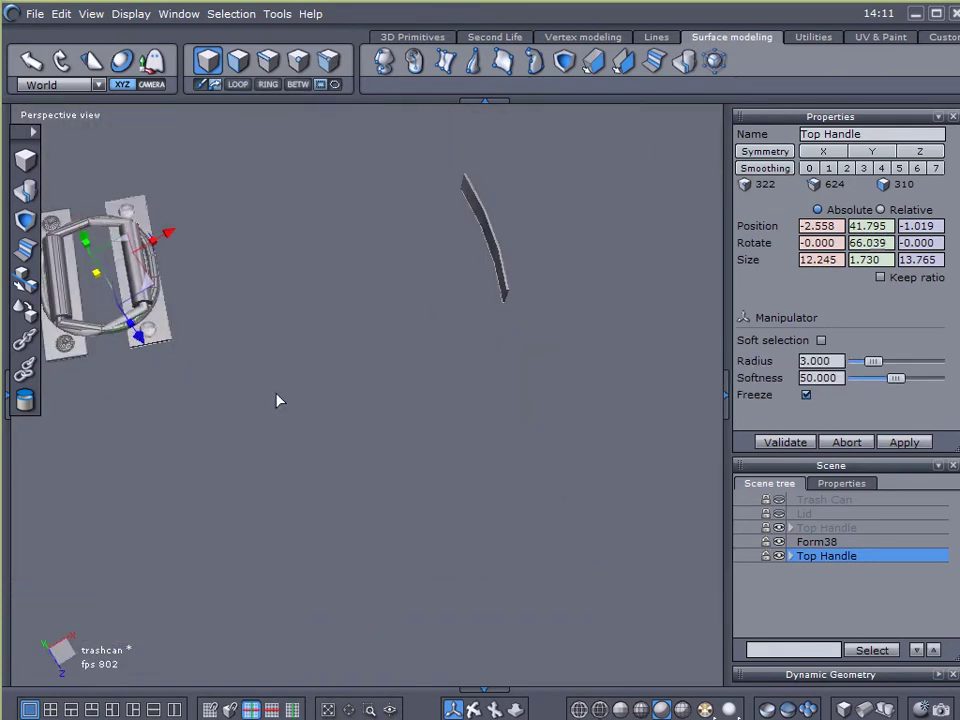
pyautogui.moveTo(152, 283); pyautogui.dragTo(620, 228)
pyautogui.moveTo(606, 275); pyautogui.dragTo(546, 332)
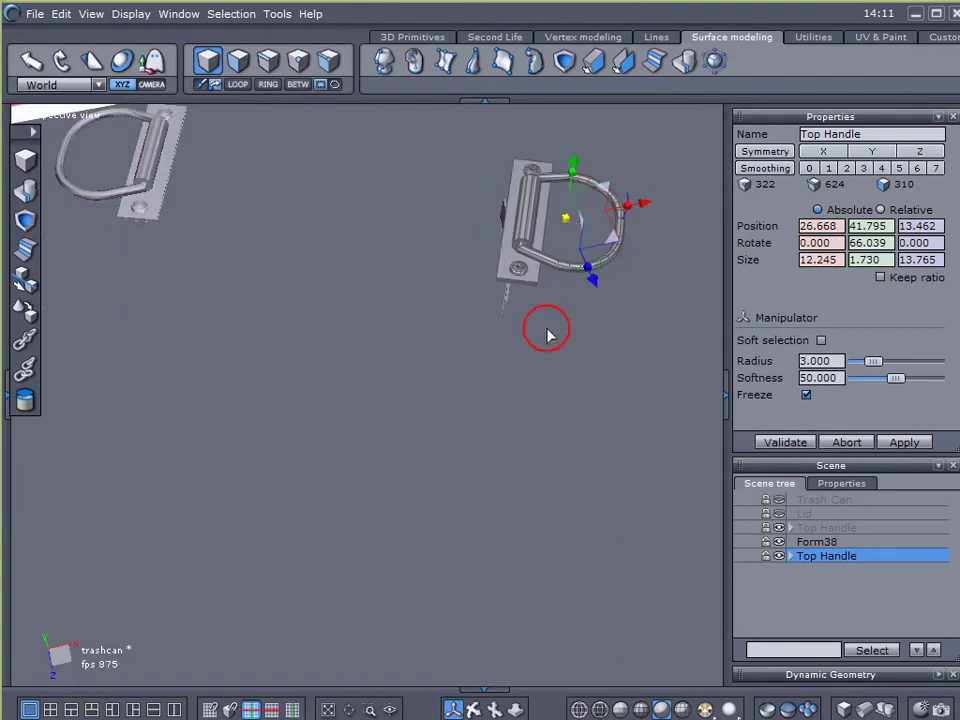
# Step: In Selection manipulator mode, tilt the copied handle upright to an X rotation of about 82 and lower it to about Y 31.1
pyautogui.click(70, 86)
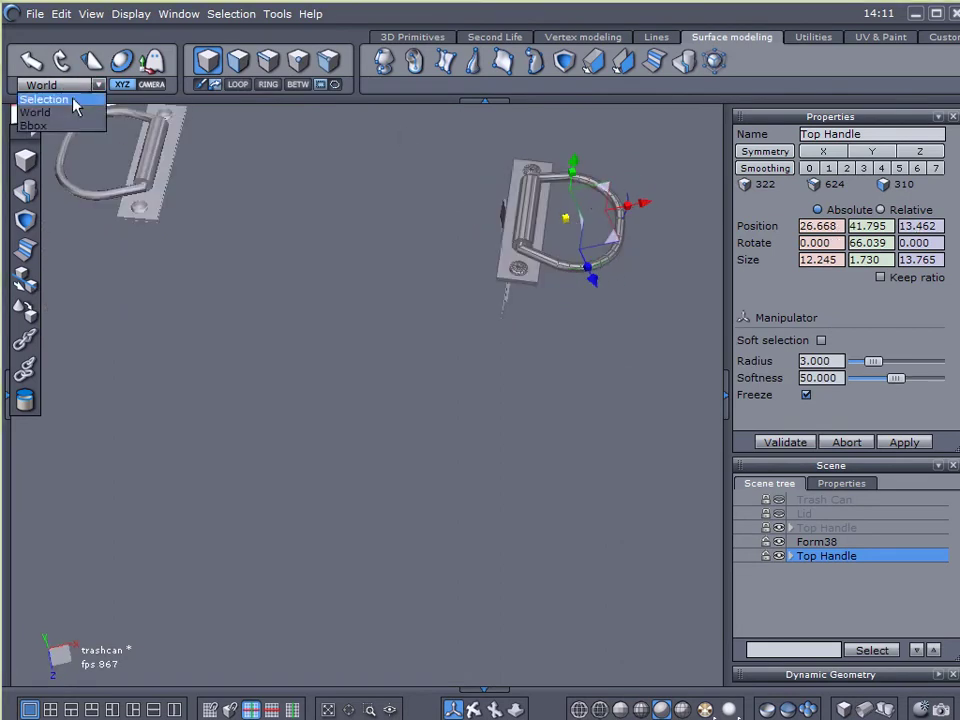
pyautogui.click(77, 99)
pyautogui.moveTo(640, 224)
pyautogui.mouseDown()
pyautogui.moveTo(630, 219)
pyautogui.moveTo(615, 257)
pyautogui.moveTo(631, 236)
pyautogui.mouseUp()
pyautogui.hotkey('ctrl', 'z')
pyautogui.moveTo(583, 187); pyautogui.dragTo(565, 335)
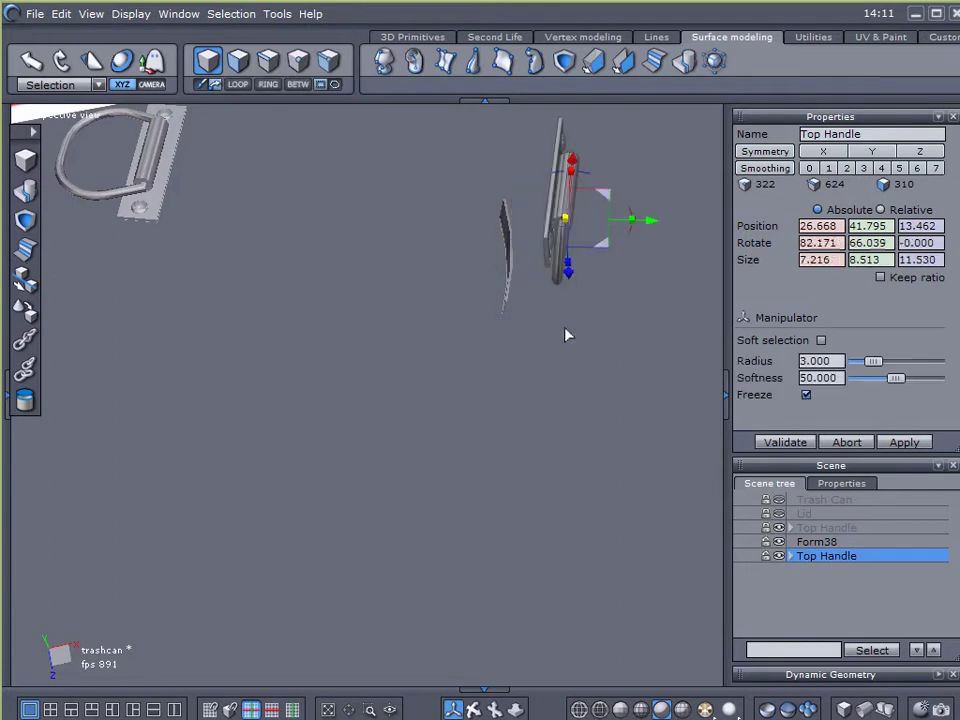
pyautogui.moveTo(565, 330); pyautogui.dragTo(562, 197, button='right')
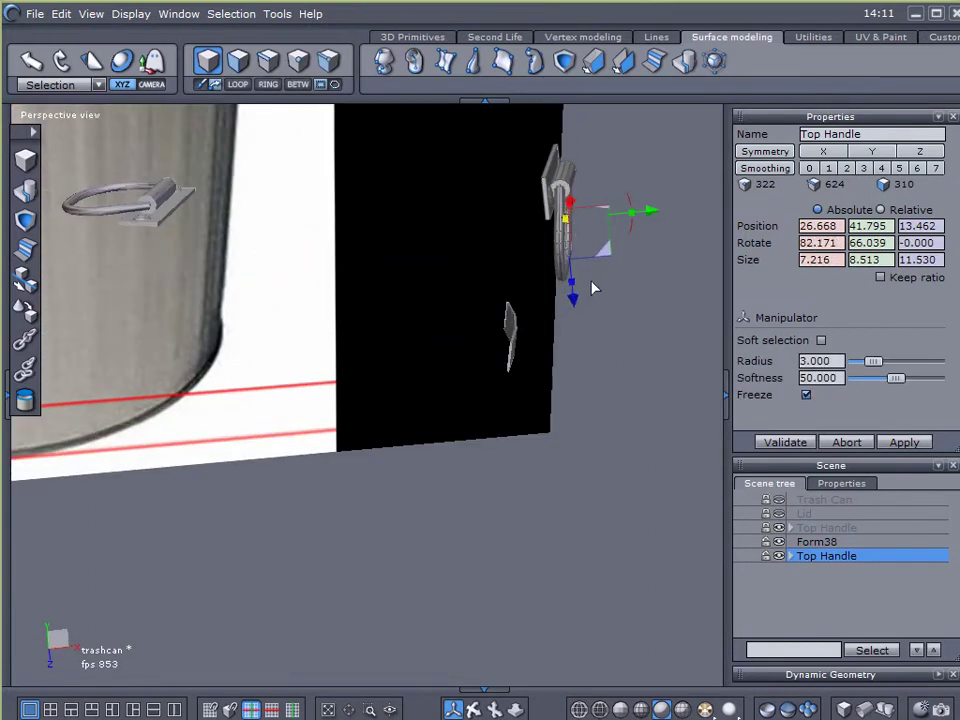
pyautogui.moveTo(604, 253); pyautogui.dragTo(618, 401)
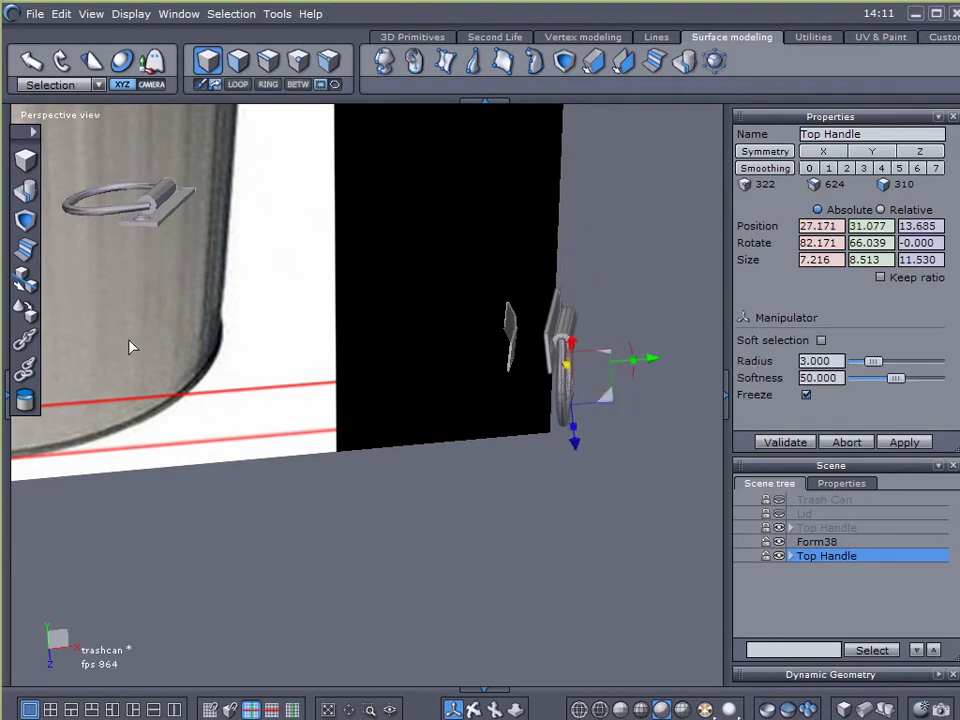
# Step: Place the copied handle against the outer face of the curved strip with the Lay on tool
pyautogui.click(25, 310)
pyautogui.moveTo(483, 500); pyautogui.dragTo(443, 487, button='right')
pyautogui.scroll(5, 490, 305)
pyautogui.click(681, 709)
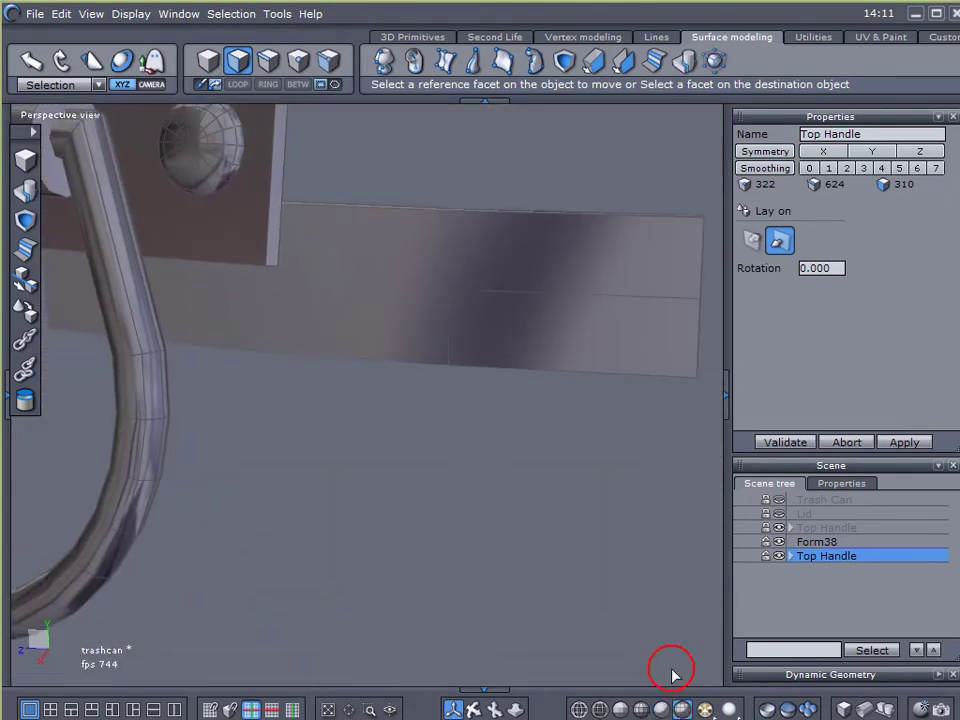
pyautogui.click(386, 262)
pyautogui.click(780, 442)
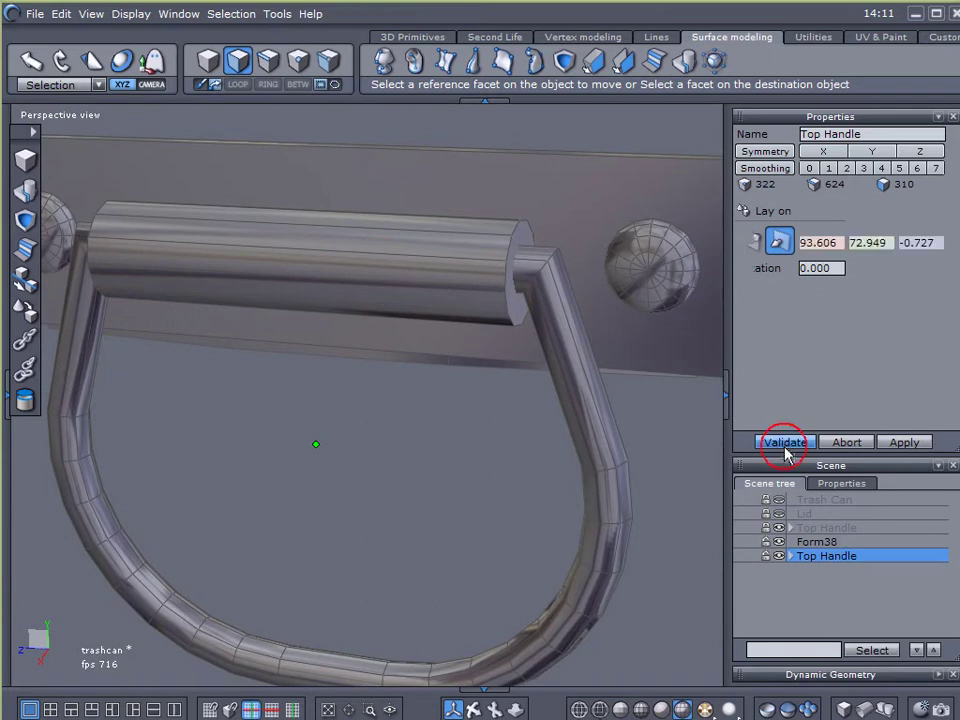
# Step: Ungroup the copied handle into its separate ring, barrel, plate and rivet objects
pyautogui.scroll(-5, 437, 407)
pyautogui.moveTo(321, 435); pyautogui.dragTo(575, 478, button='right')
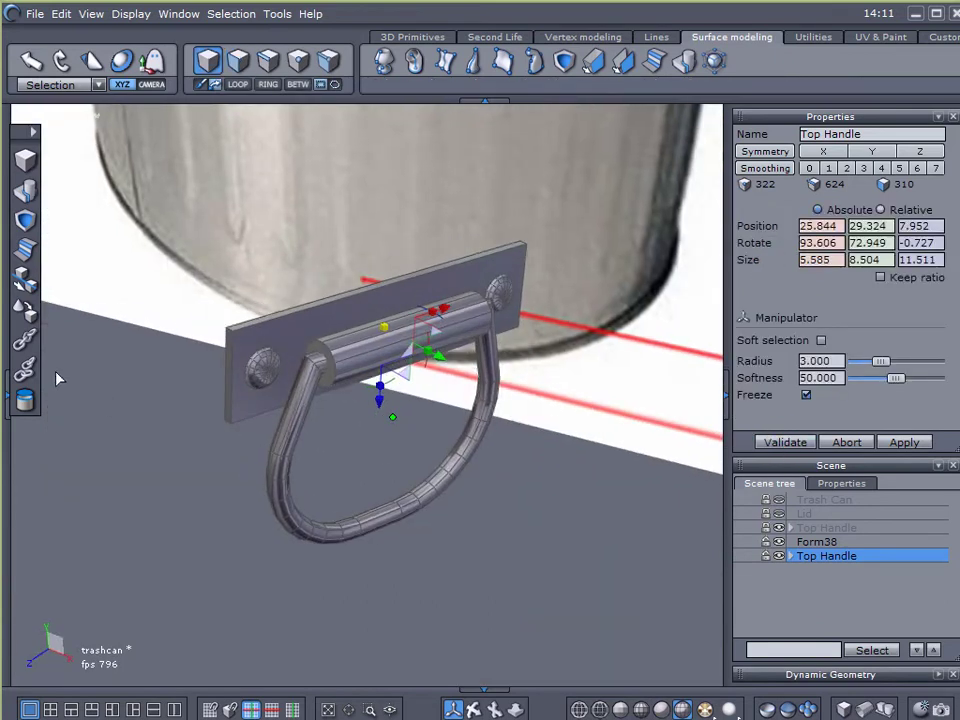
pyautogui.click(24, 368)
pyautogui.click(150, 521)
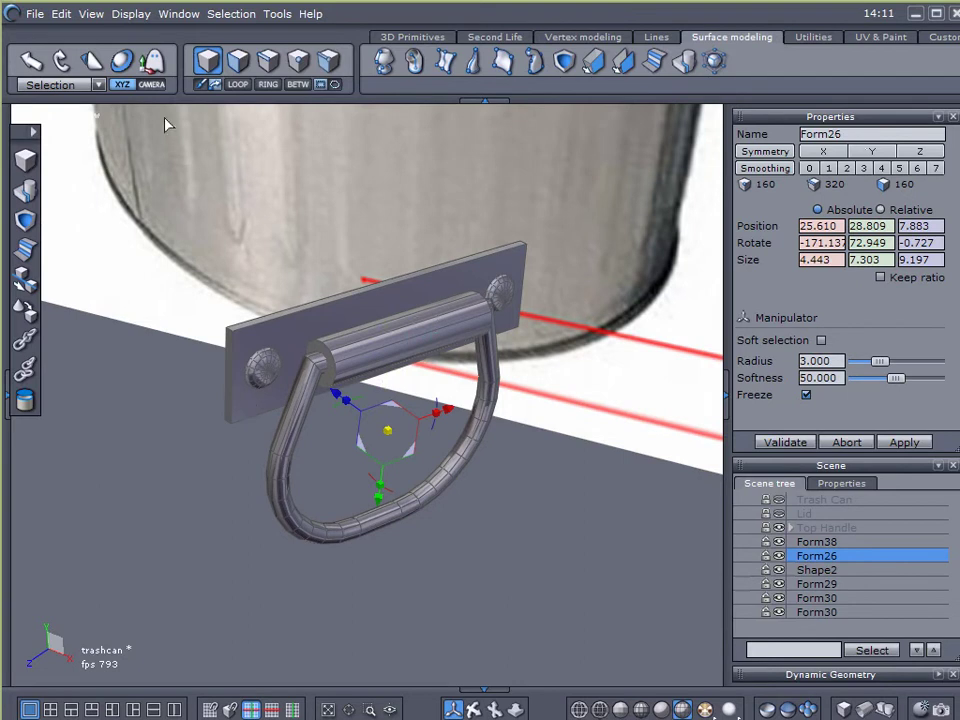
# Step: Set the manipulator to World and delete the copied handle's flat mounting plate, leaving the curved strip as the plate
pyautogui.click(86, 85)
pyautogui.click(72, 111)
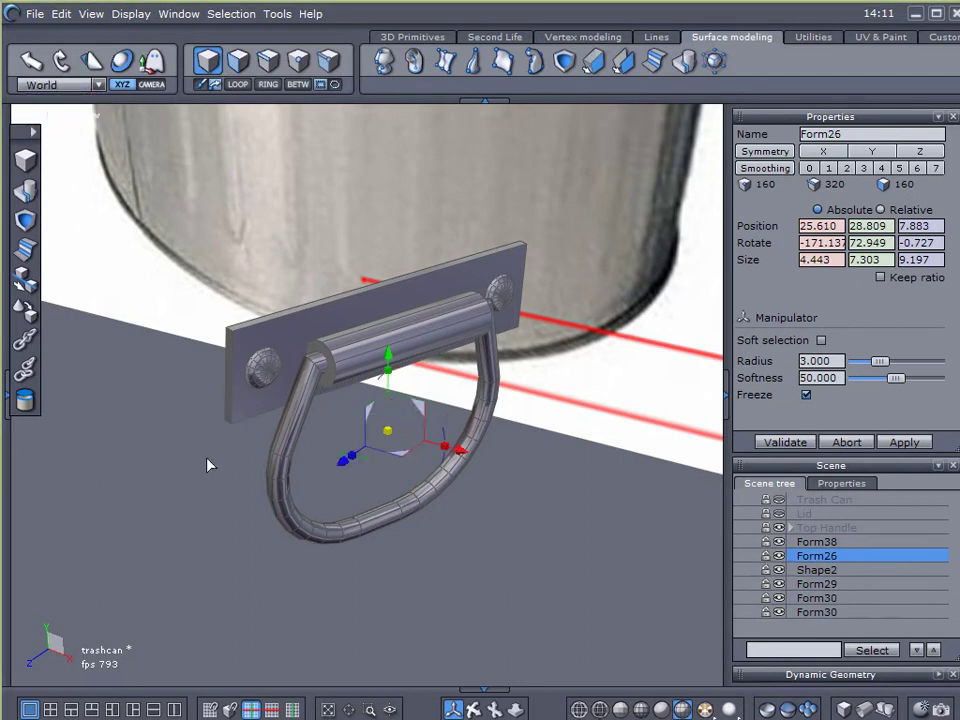
pyautogui.click(250, 430)
pyautogui.moveTo(165, 454); pyautogui.dragTo(420, 412, button='right')
pyautogui.moveTo(384, 247); pyautogui.dragTo(362, 138)
pyautogui.moveTo(564, 392); pyautogui.dragTo(456, 374, button='right')
pyautogui.press('Delete')
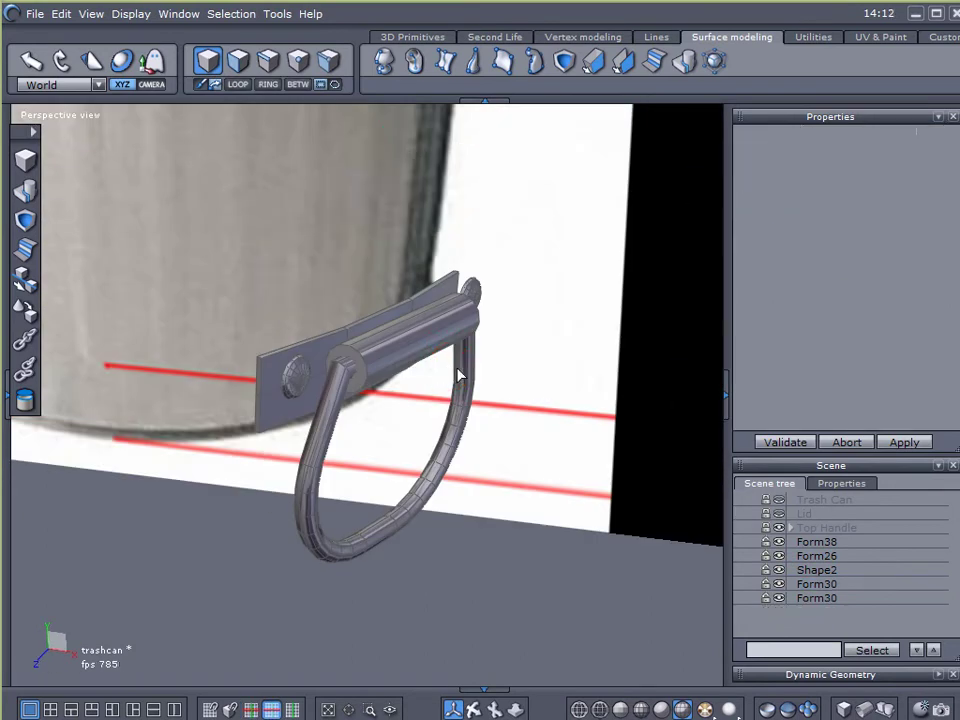
# Step: Lay the first rivet onto the facet at the near end of the curved plate, above the +Z end
pyautogui.click(298, 380)
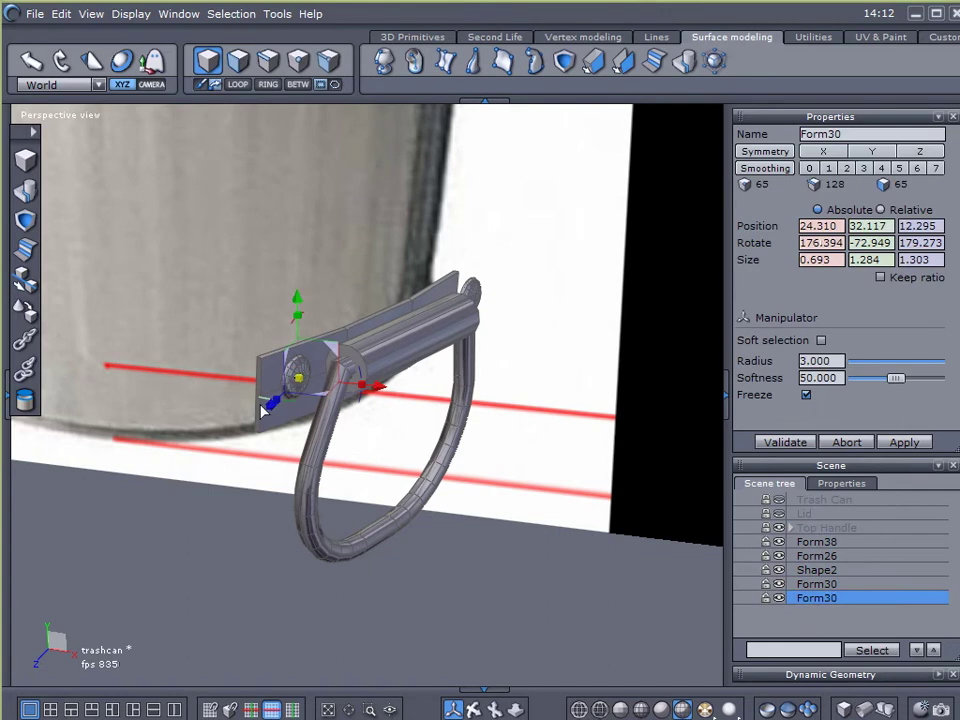
pyautogui.moveTo(387, 393); pyautogui.dragTo(398, 395)
pyautogui.click(26, 312)
pyautogui.moveTo(190, 508); pyautogui.dragTo(327, 355, button='right')
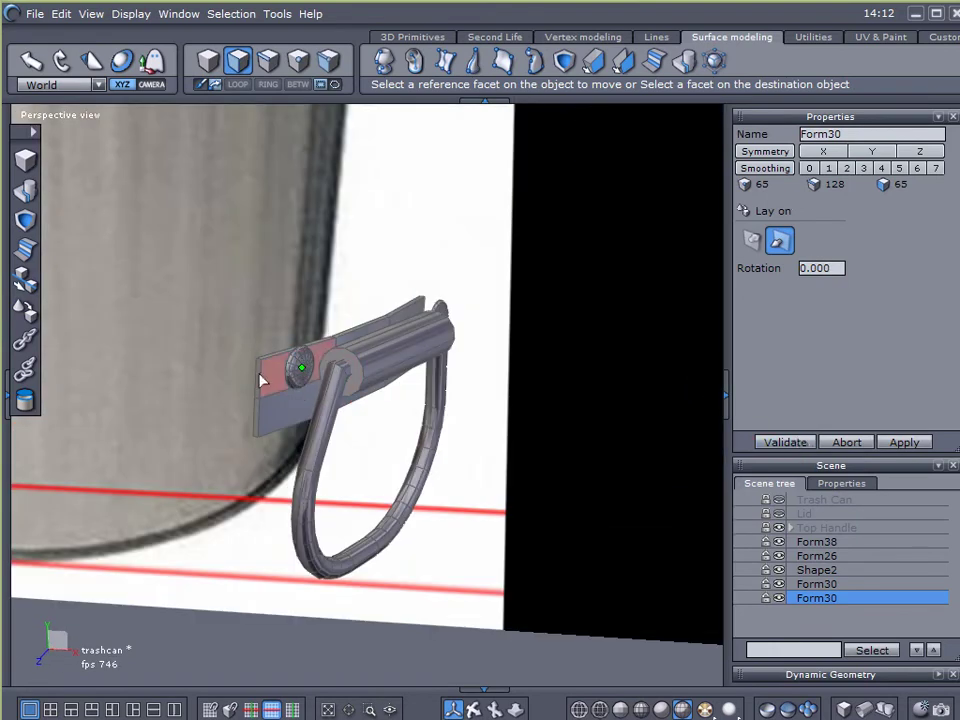
pyautogui.click(782, 449)
# Step: Lay the second rivet onto the facet at the opposite end of the curved plate
pyautogui.moveTo(627, 447); pyautogui.dragTo(287, 440, button='right')
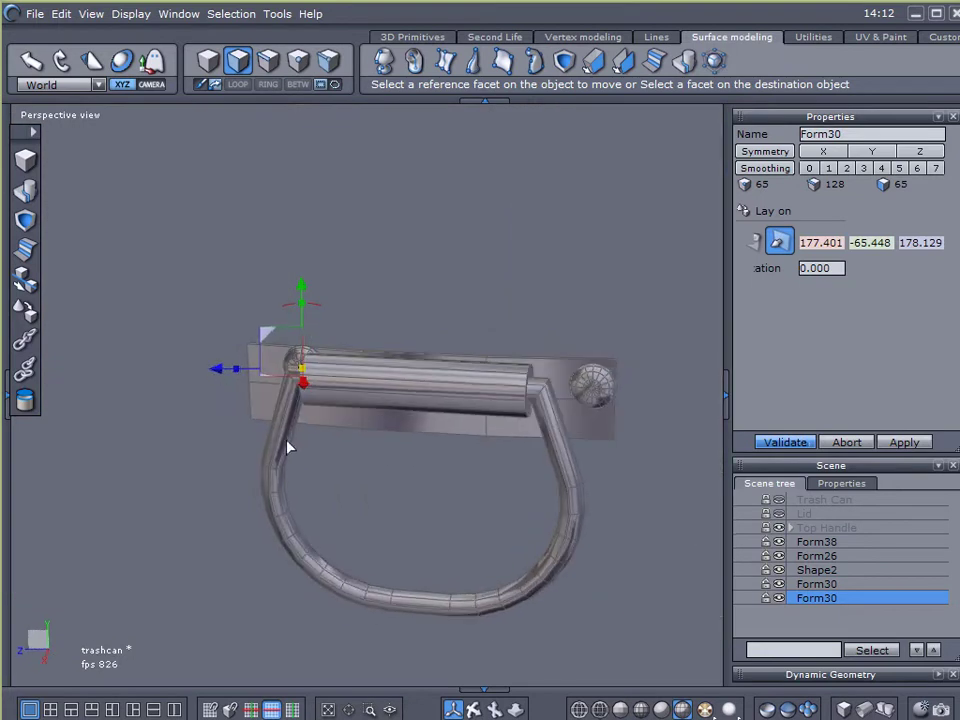
pyautogui.click(602, 397)
pyautogui.scroll(5, 537, 380)
pyautogui.click(25, 312)
pyautogui.scroll(-5, 592, 390)
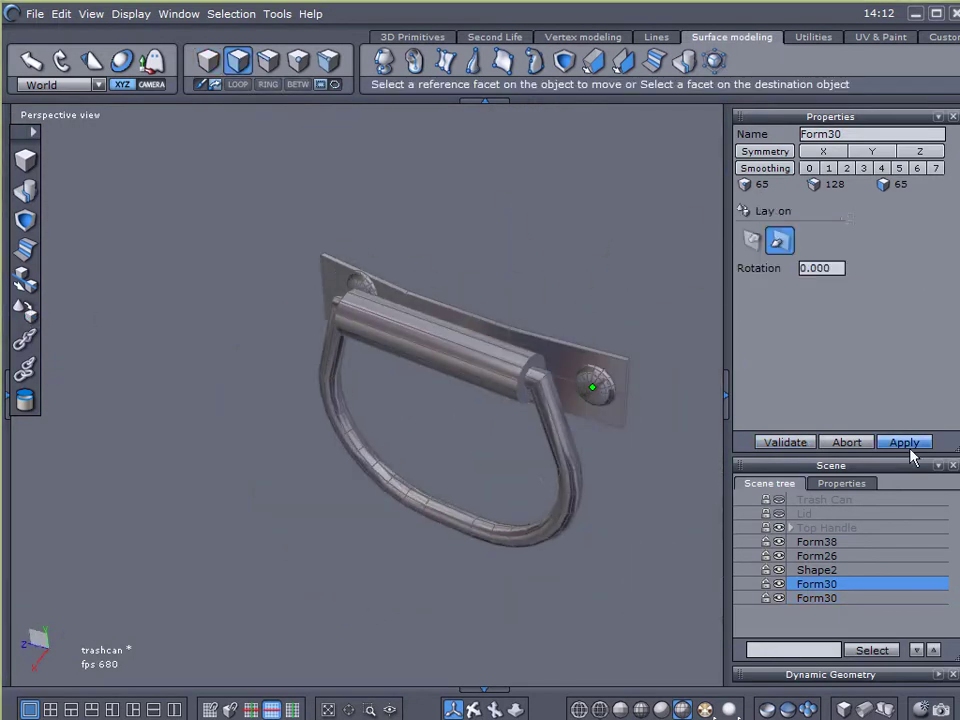
pyautogui.click(620, 372)
pyautogui.click(765, 443)
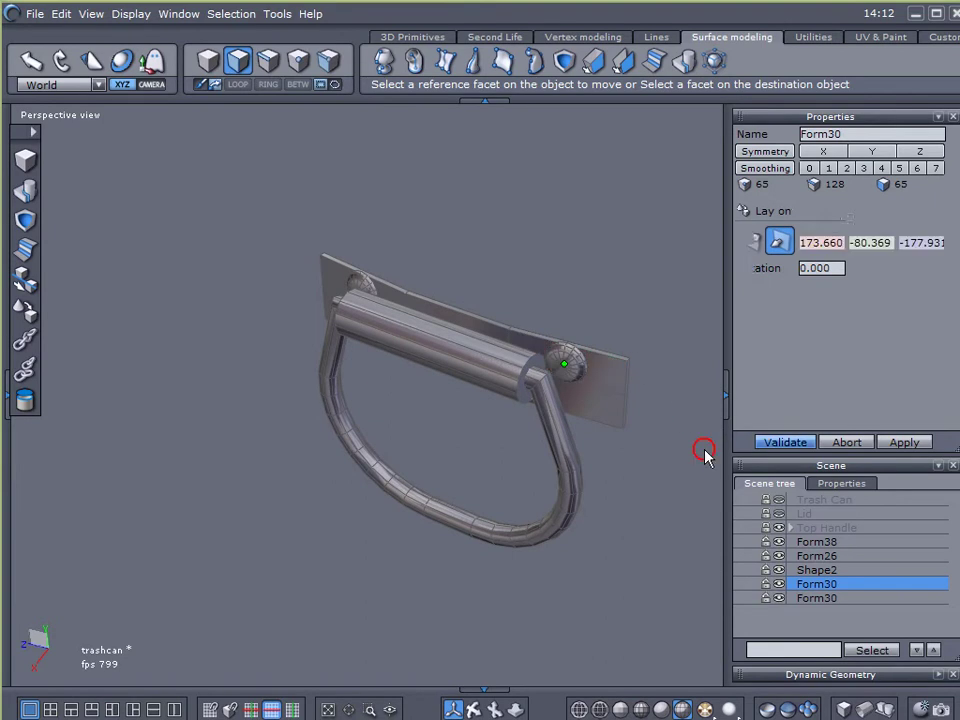
# Step: Set the manipulator to Selection and slide the second rivet along the plate to about X 26.2, Z 3.5
pyautogui.scroll(5, 600, 372)
pyautogui.click(60, 84)
pyautogui.click(75, 96)
pyautogui.moveTo(378, 377); pyautogui.dragTo(316, 381, button='right')
pyautogui.moveTo(251, 407); pyautogui.dragTo(379, 457)
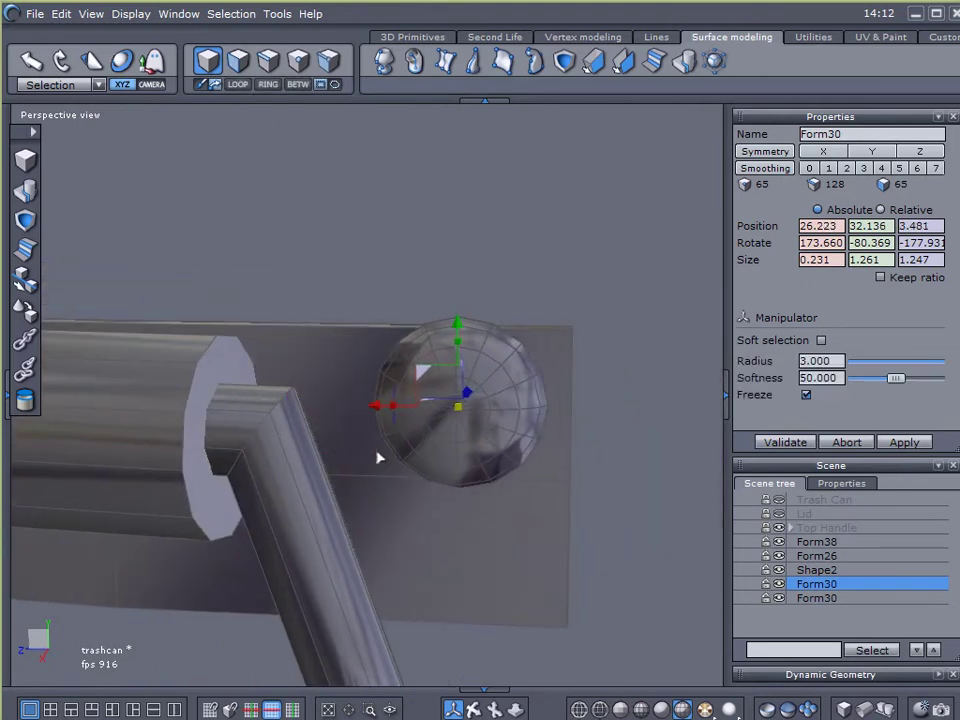
# Step: Slide the first rivet along its end of the curved plate to about X 23.8, Z 11.9
pyautogui.moveTo(317, 514); pyautogui.dragTo(445, 390, button='right')
pyautogui.click(396, 420)
pyautogui.moveTo(435, 320); pyautogui.dragTo(296, 317)
pyautogui.scroll(-3, 462, 358)
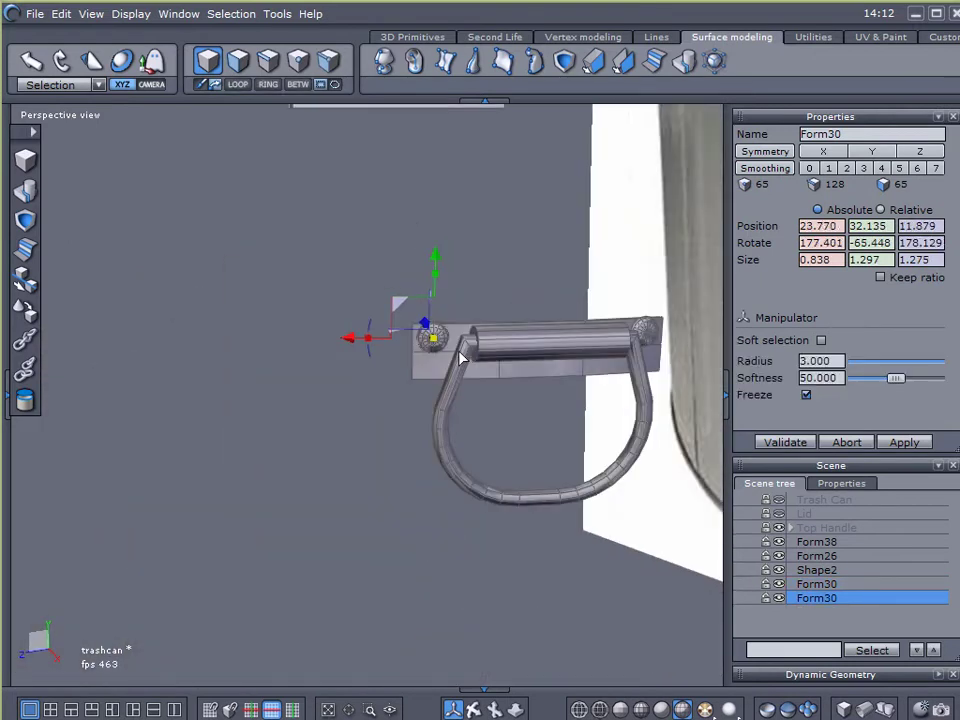
# Step: Select both rivets and lower them together to the horizontal centre line of the curved plate
pyautogui.moveTo(505, 371); pyautogui.dragTo(420, 399, button='middle')
pyautogui.scroll(5, 416, 388)
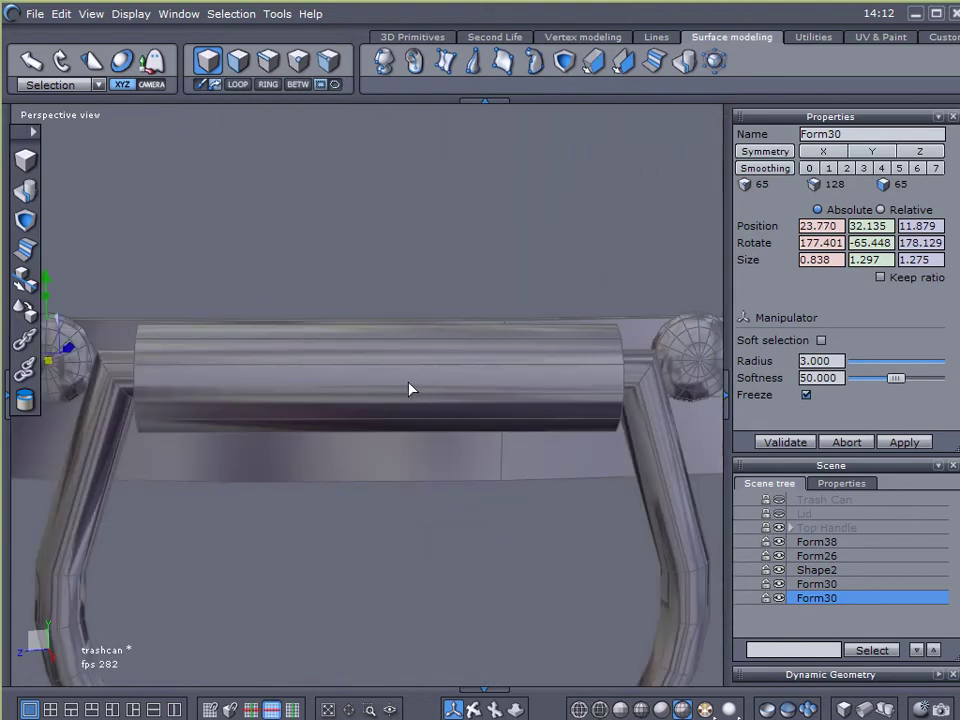
pyautogui.scroll(3, 410, 387)
pyautogui.scroll(-6, 409, 388)
pyautogui.moveTo(386, 381); pyautogui.dragTo(406, 389, button='right')
pyautogui.click(590, 382)
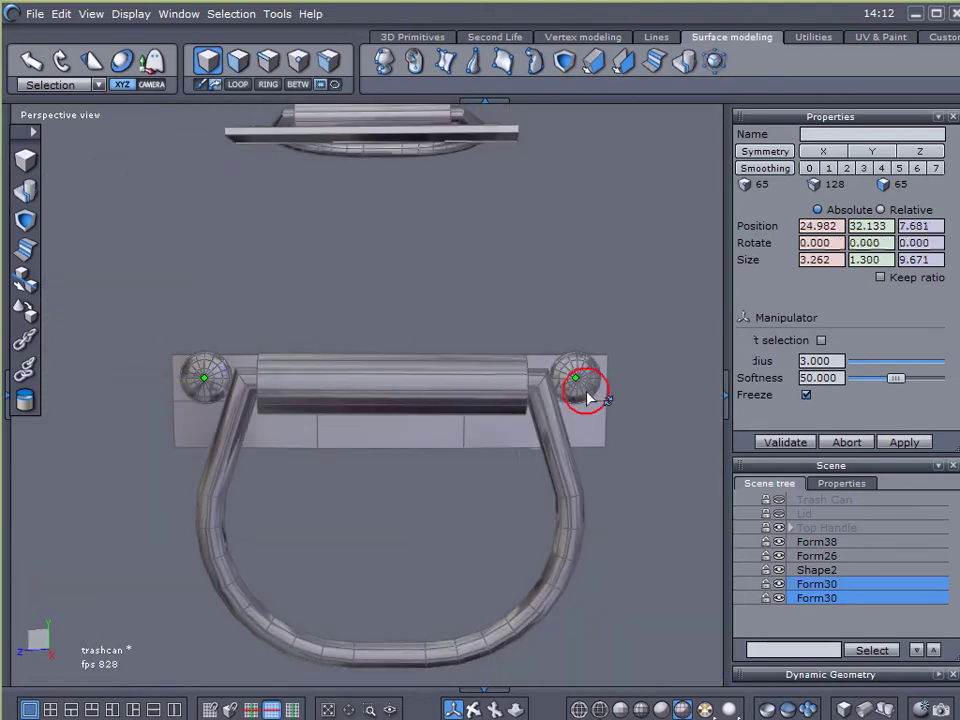
pyautogui.keyDown('shift'); pyautogui.click(205, 377); pyautogui.keyUp('shift')
pyautogui.moveTo(270, 317); pyautogui.dragTo(268, 404, button='right')
pyautogui.scroll(5, 238, 407)
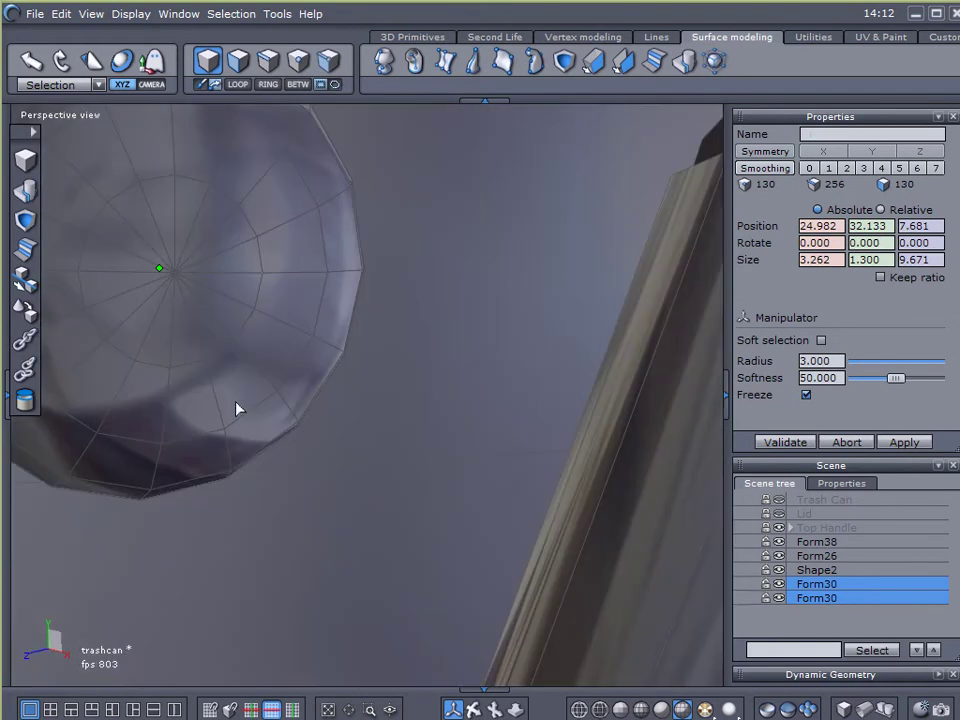
pyautogui.scroll(-3, 309, 422)
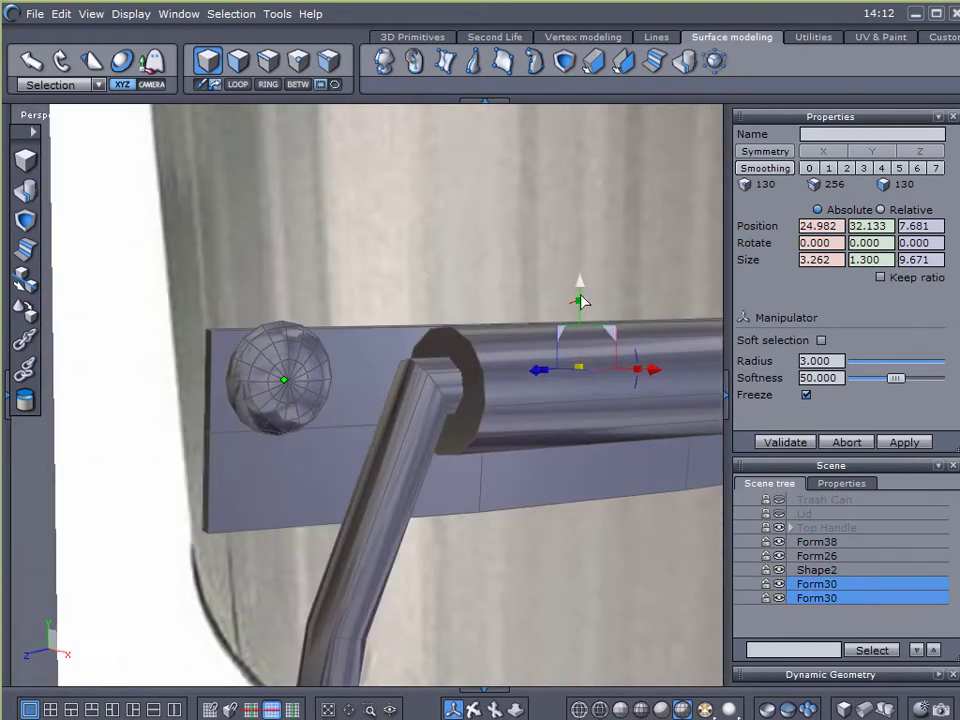
pyautogui.moveTo(580, 285); pyautogui.dragTo(560, 333)
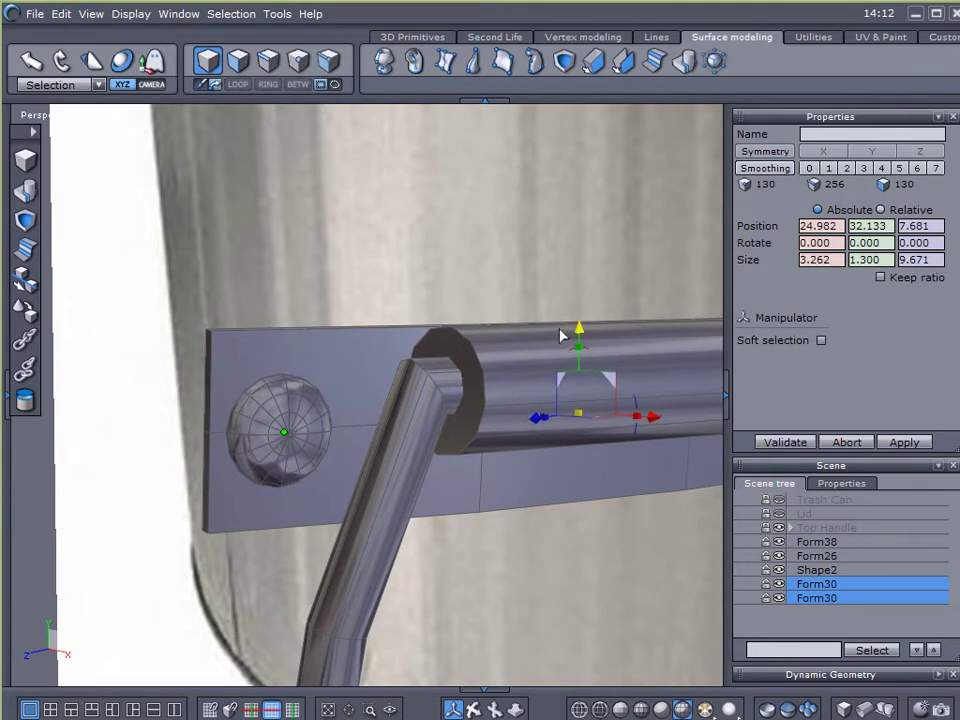
# Step: Fine-tune the shared height of both rivets against the plate's centre edge line
pyautogui.scroll(4, 178, 450)
pyautogui.scroll(-3, 180, 450)
pyautogui.scroll(4, 210, 452)
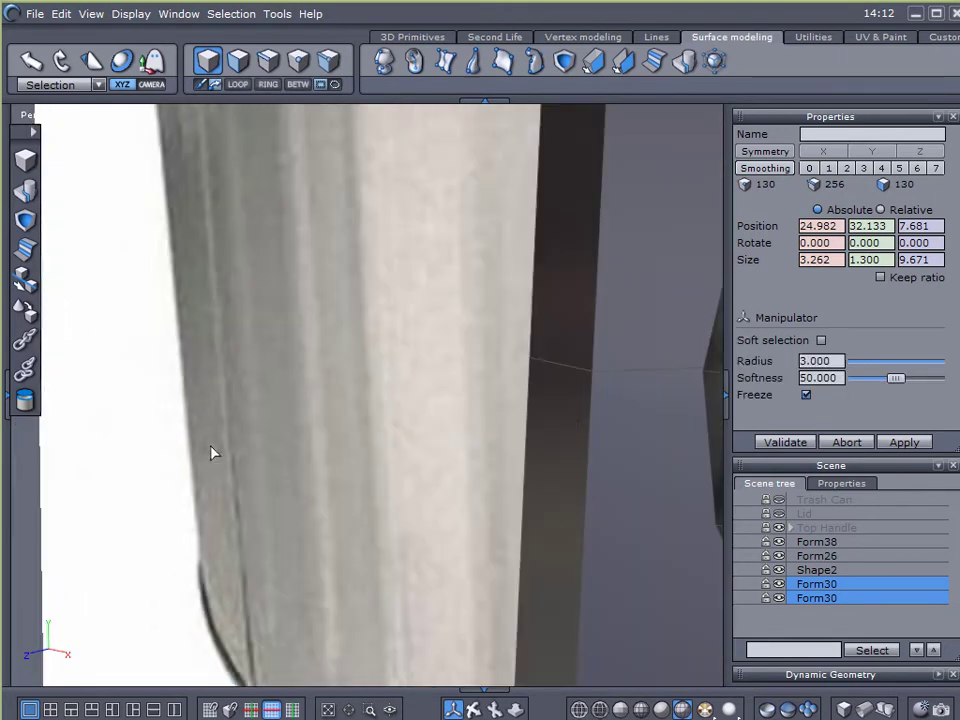
pyautogui.scroll(-3, 574, 437)
pyautogui.scroll(3, 551, 444)
pyautogui.scroll(-3, 505, 459)
pyautogui.moveTo(505, 459); pyautogui.dragTo(675, 351, button='middle')
pyautogui.click(690, 332)
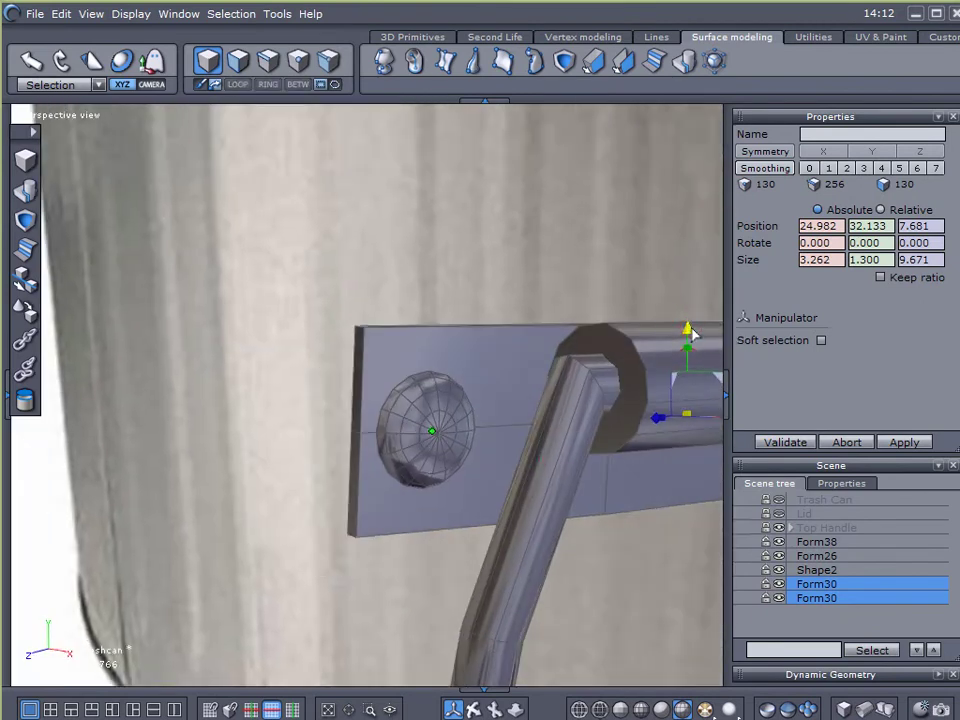
pyautogui.scroll(-3, 499, 444)
pyautogui.moveTo(499, 444); pyautogui.dragTo(493, 489, button='middle')
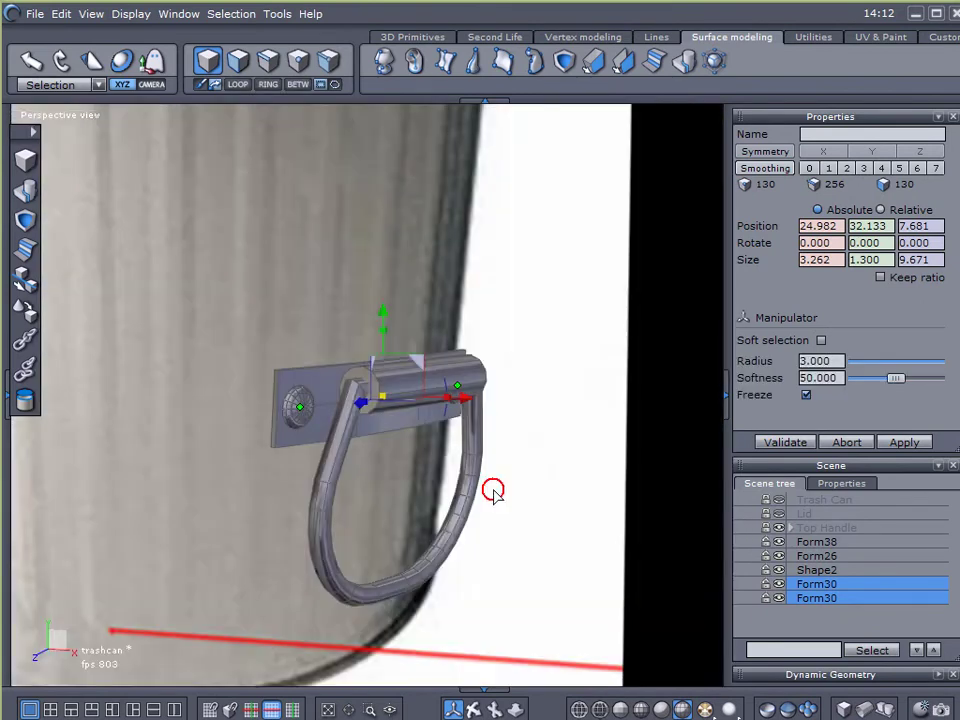
pyautogui.click(474, 388)
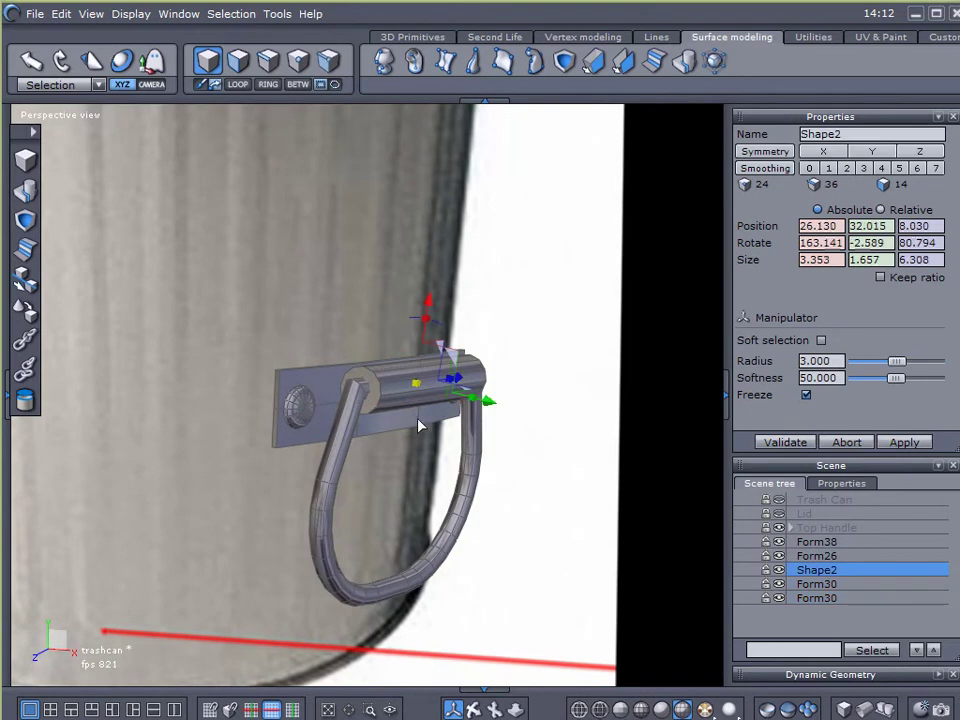
pyautogui.click(470, 445)
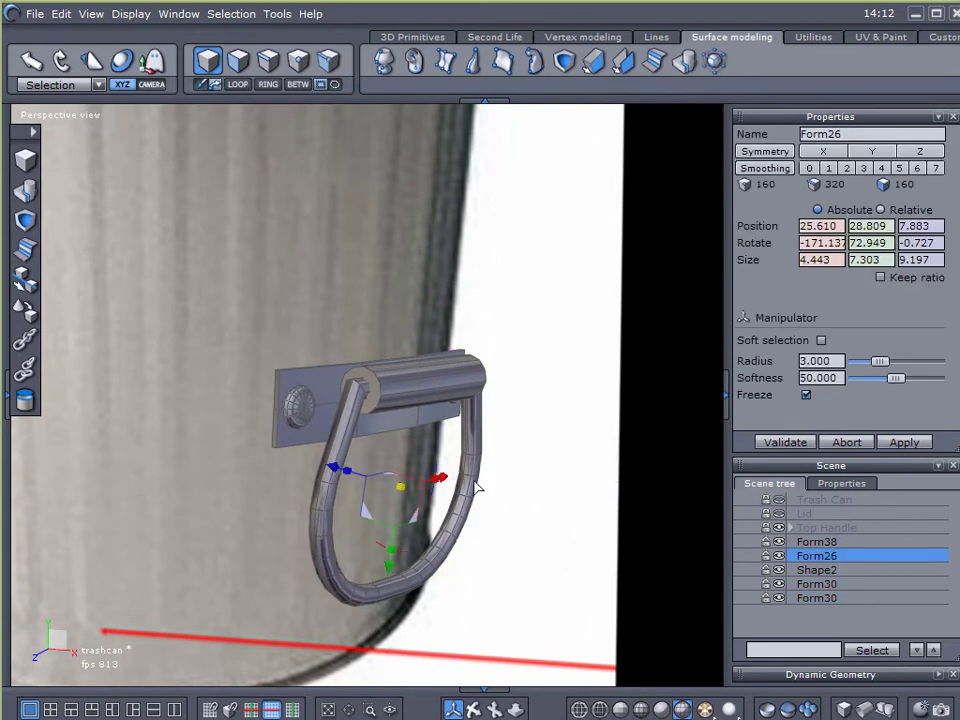
pyautogui.keyDown('shift'); pyautogui.click(398, 398); pyautogui.keyUp('shift')
pyautogui.moveTo(195, 522); pyautogui.dragTo(427, 465, button='right')
pyautogui.click(64, 86)
pyautogui.click(64, 112)
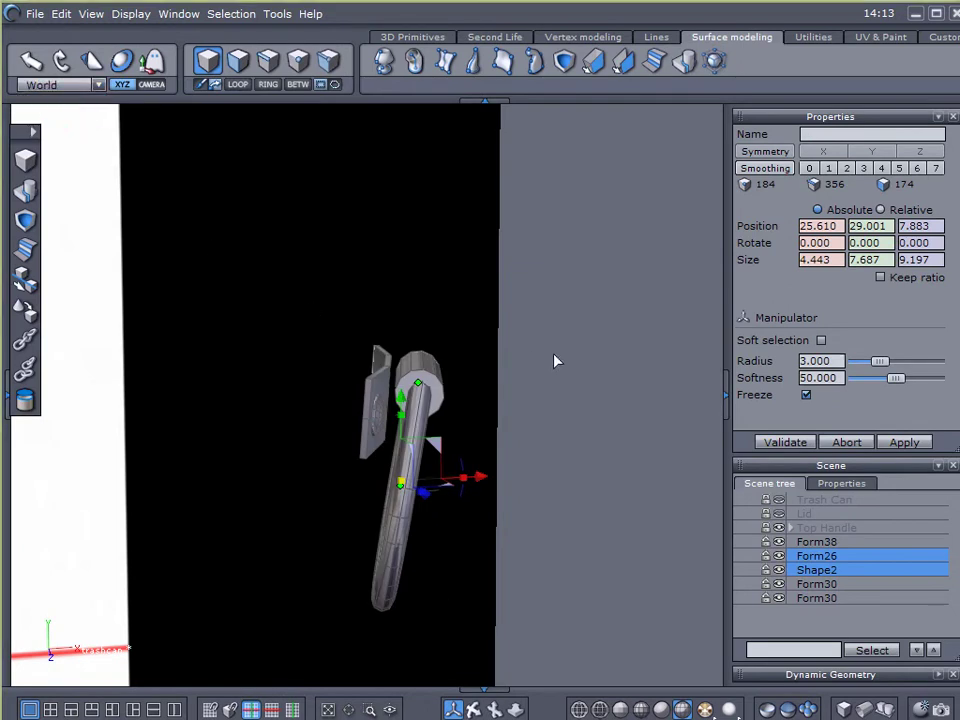
pyautogui.moveTo(553, 366); pyautogui.dragTo(205, 429, button='right')
pyautogui.click(94, 86)
pyautogui.click(72, 99)
pyautogui.moveTo(205, 365); pyautogui.dragTo(563, 339, button='right')
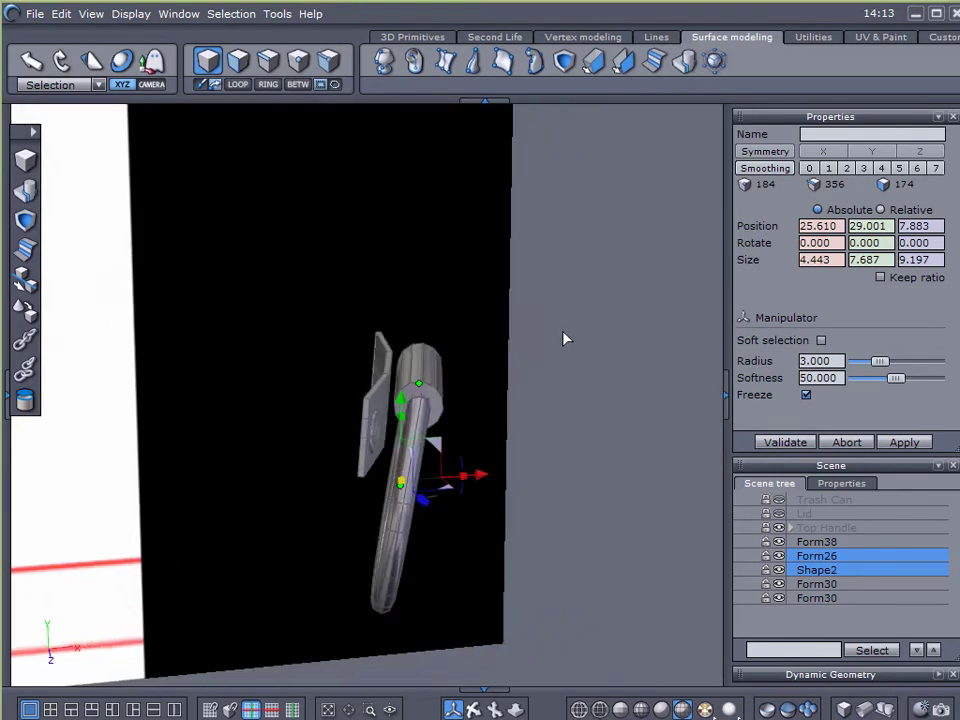
pyautogui.click(543, 387)
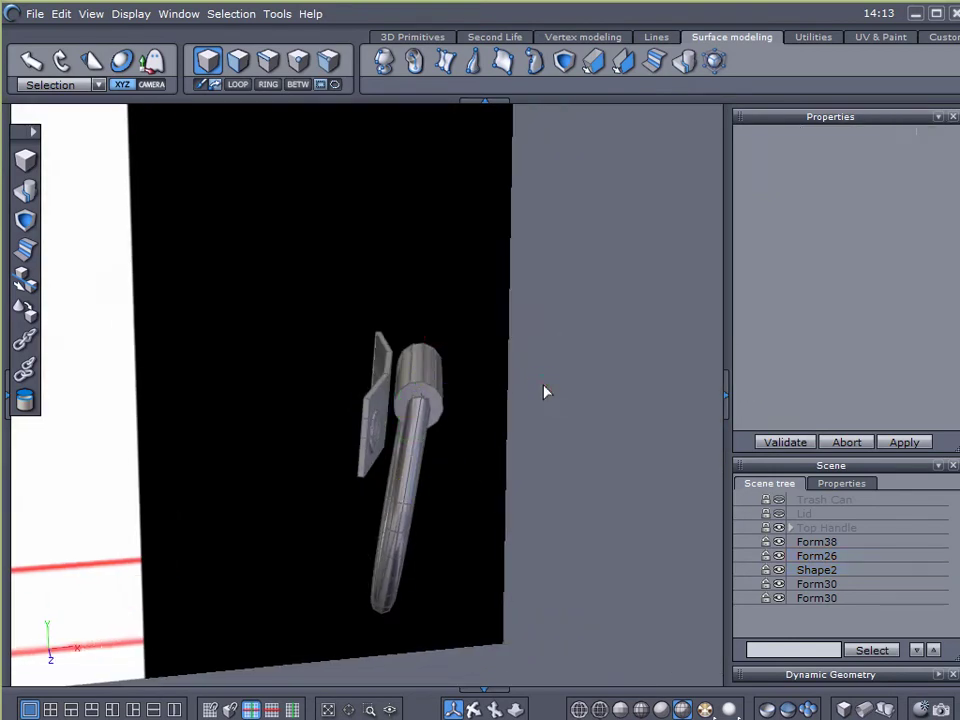
# Step: Rotate the side handle's ring about its X axis to about 179.8 degrees so it hangs vertically
pyautogui.click(420, 428)
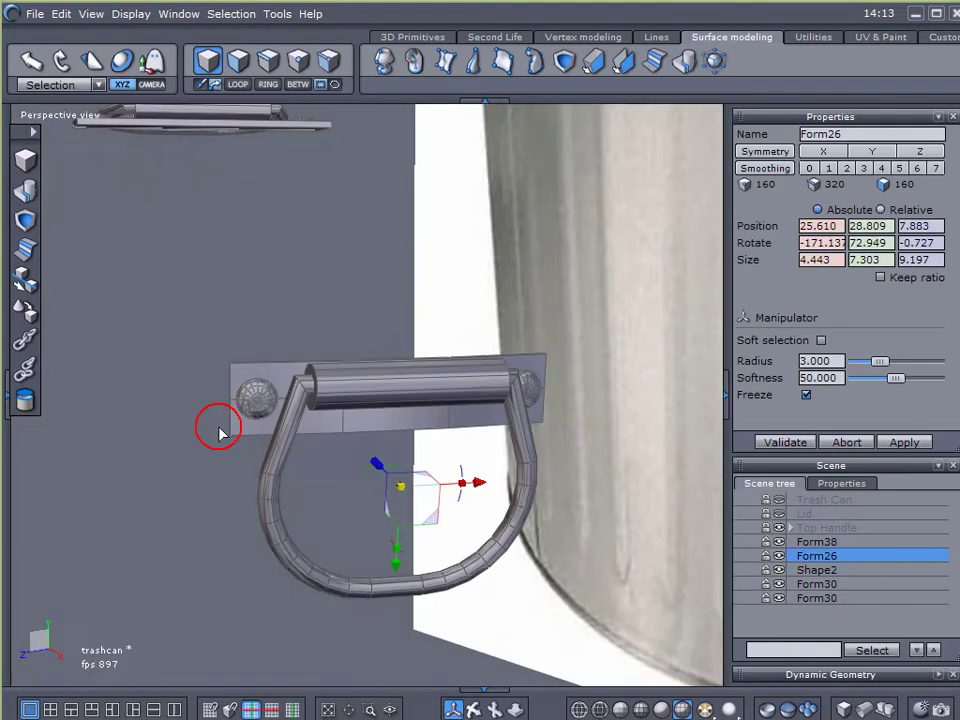
pyautogui.moveTo(203, 434); pyautogui.dragTo(379, 573, button='middle')
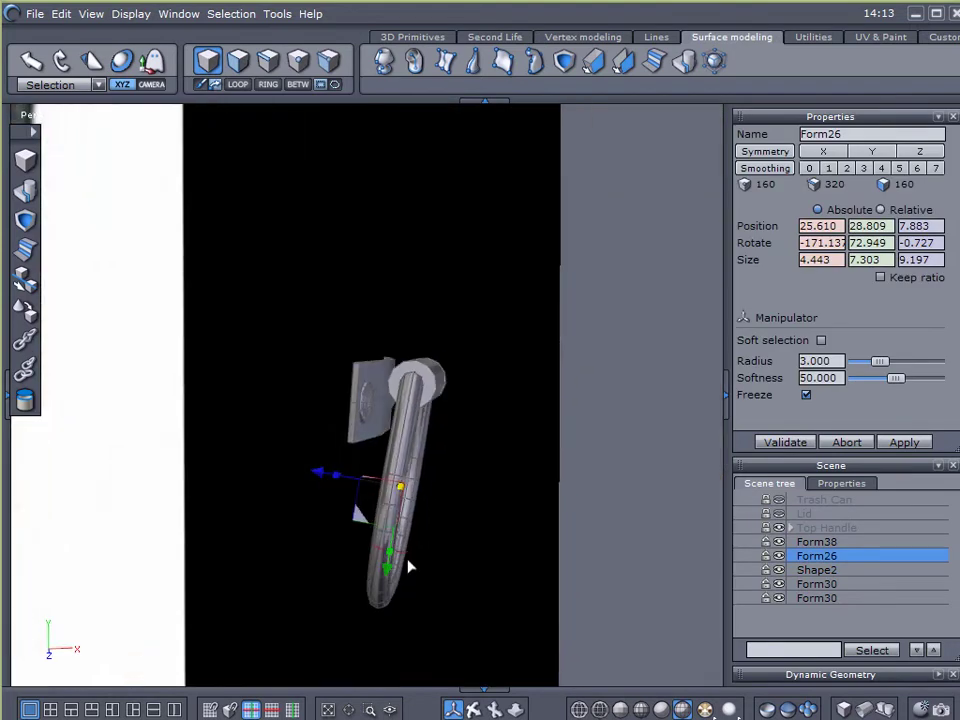
pyautogui.moveTo(408, 560); pyautogui.dragTo(418, 557)
pyautogui.click(559, 510)
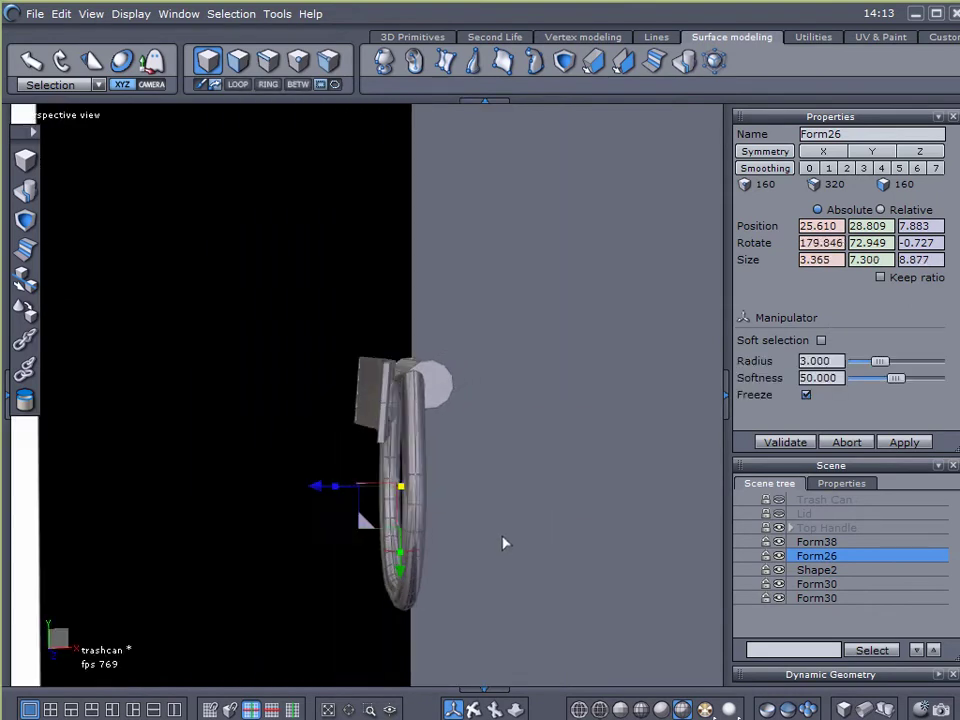
# Step: Slide the barrel toward the mounting plate in Selection manipulator mode to about X 25.6, Y 32.1, Z 7.9, in line with the ring
pyautogui.click(426, 401)
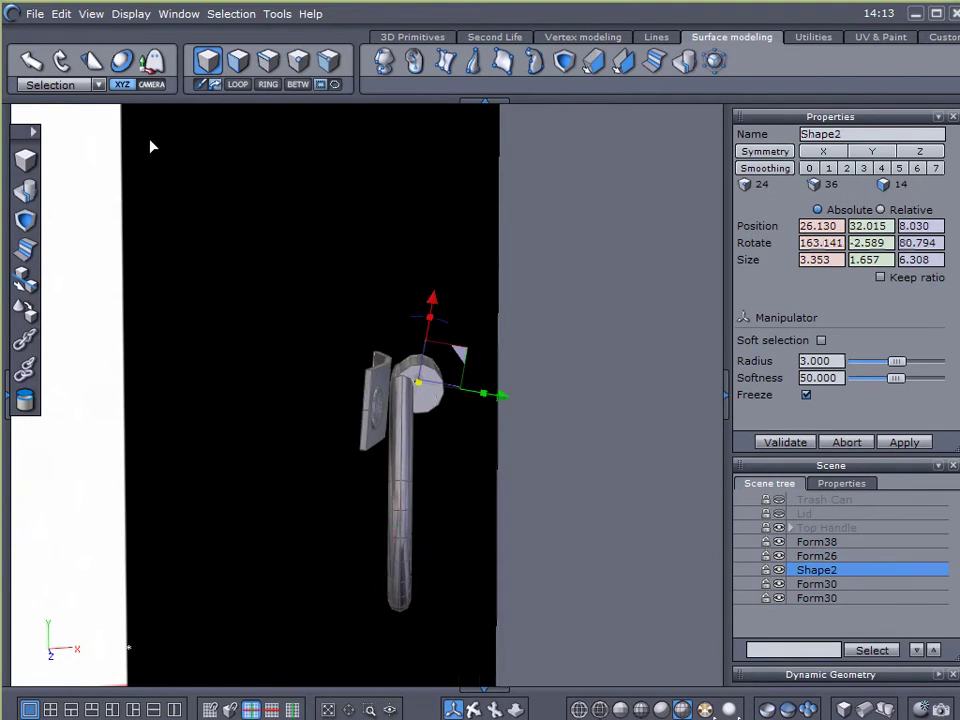
pyautogui.click(84, 85)
pyautogui.click(76, 112)
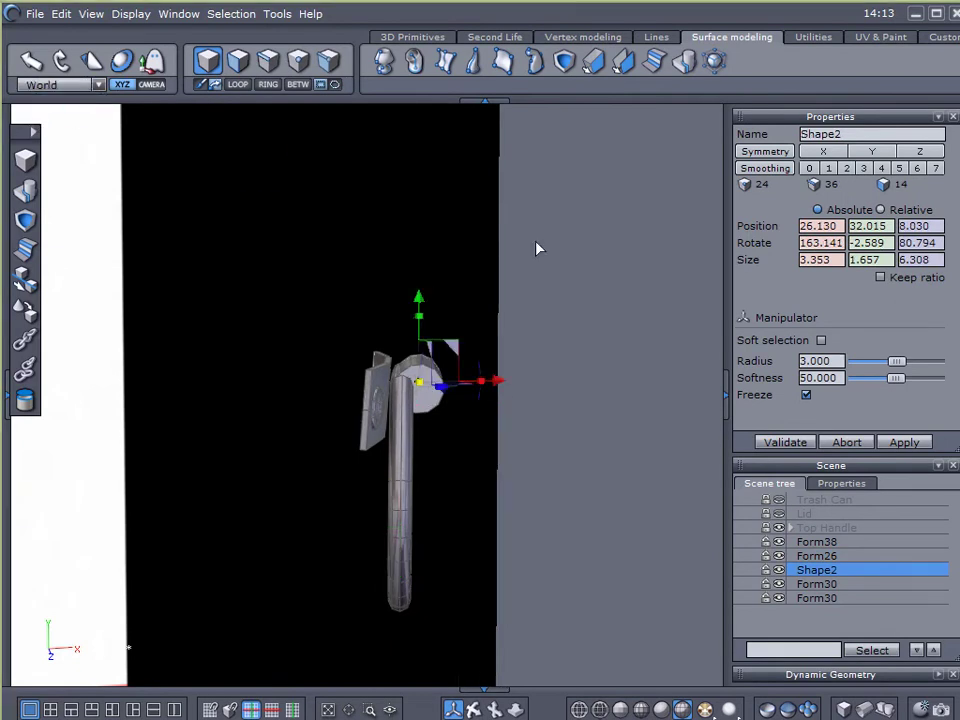
pyautogui.click(63, 85)
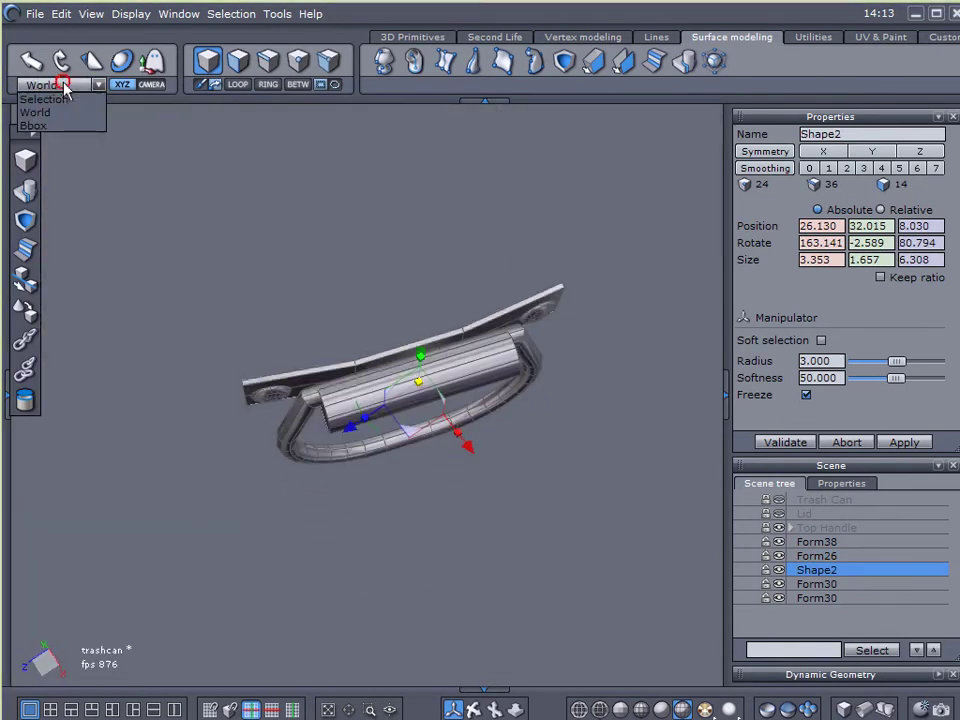
pyautogui.click(66, 101)
pyautogui.moveTo(345, 310); pyautogui.dragTo(504, 202, button='middle')
pyautogui.moveTo(503, 398); pyautogui.dragTo(484, 396)
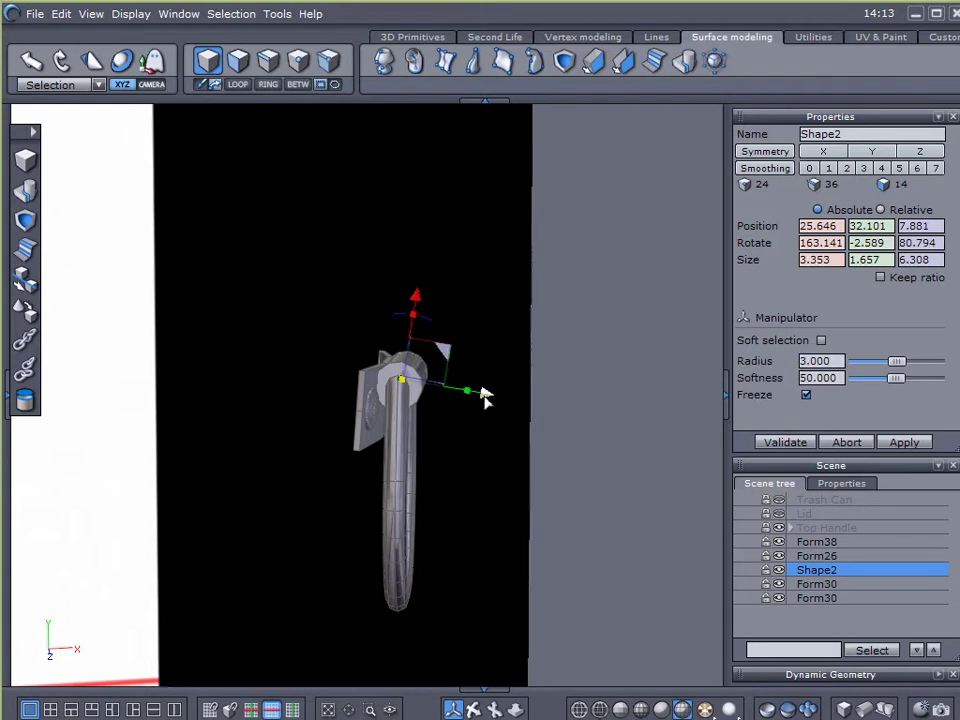
# Step: Select the ring and barrel and lower them together to the vertical middle of the mounting plate
pyautogui.keyDown('shift'); pyautogui.click(405, 476); pyautogui.keyUp('shift')
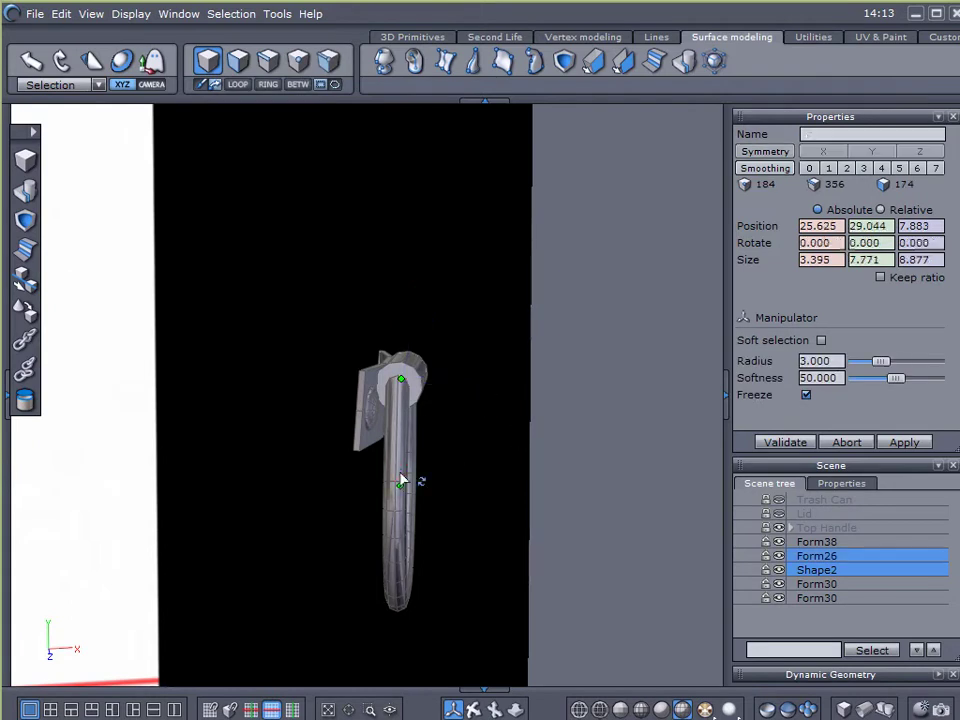
pyautogui.moveTo(400, 398); pyautogui.dragTo(400, 425)
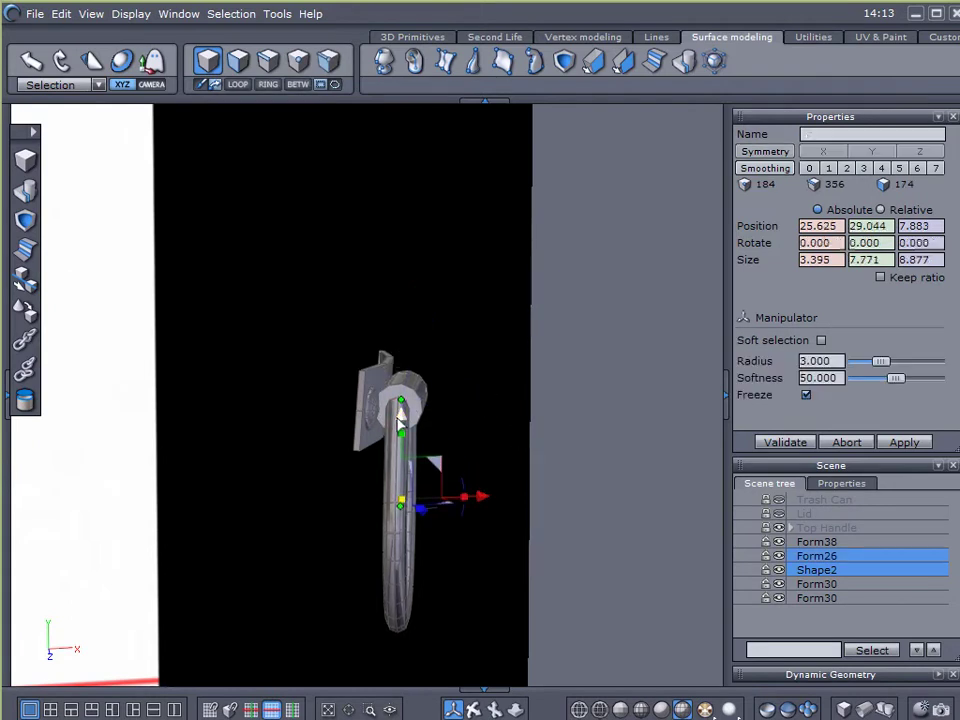
pyautogui.moveTo(229, 474); pyautogui.dragTo(5, 508, button='right')
pyautogui.moveTo(90, 500); pyautogui.dragTo(221, 481, button='right')
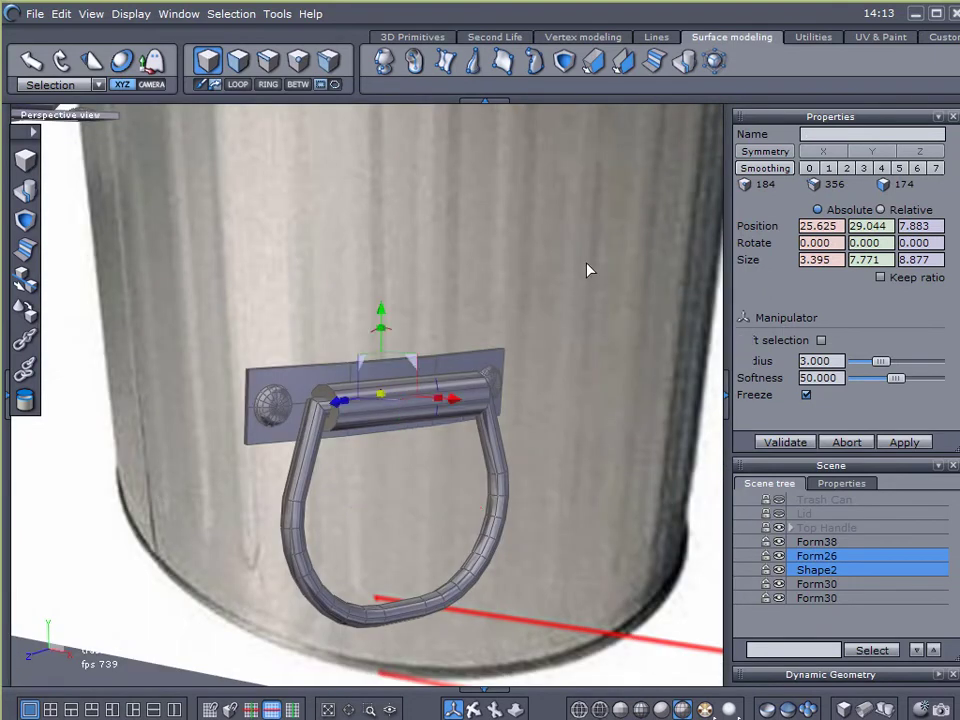
# Step: Group all the side handle parts and unhide the trash can to check the handle against its wall
pyautogui.moveTo(621, 201); pyautogui.dragTo(157, 673)
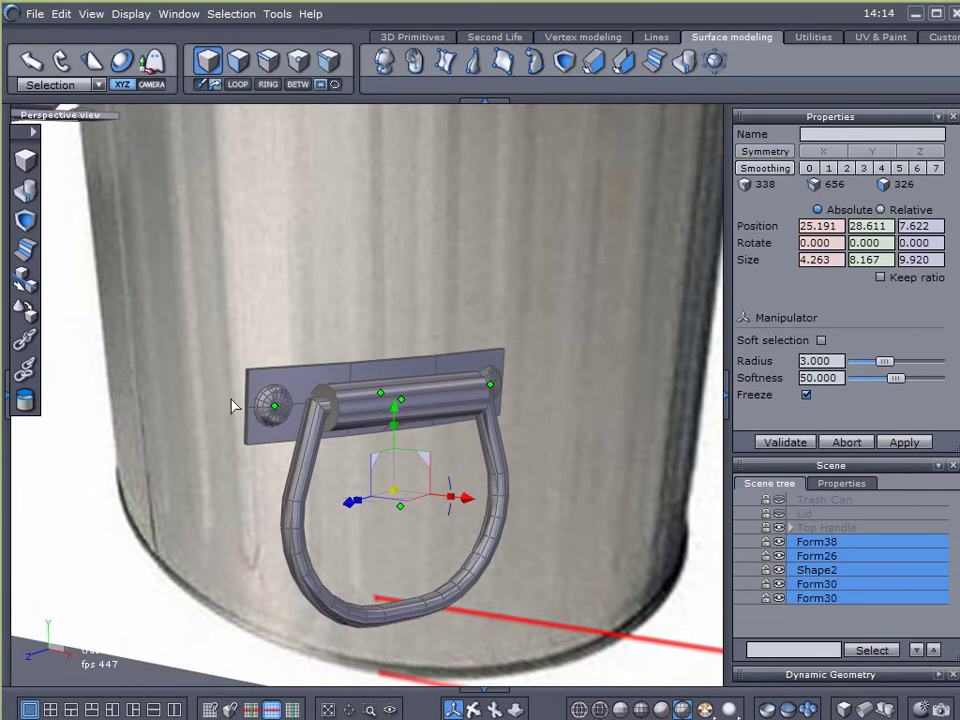
pyautogui.click(28, 338)
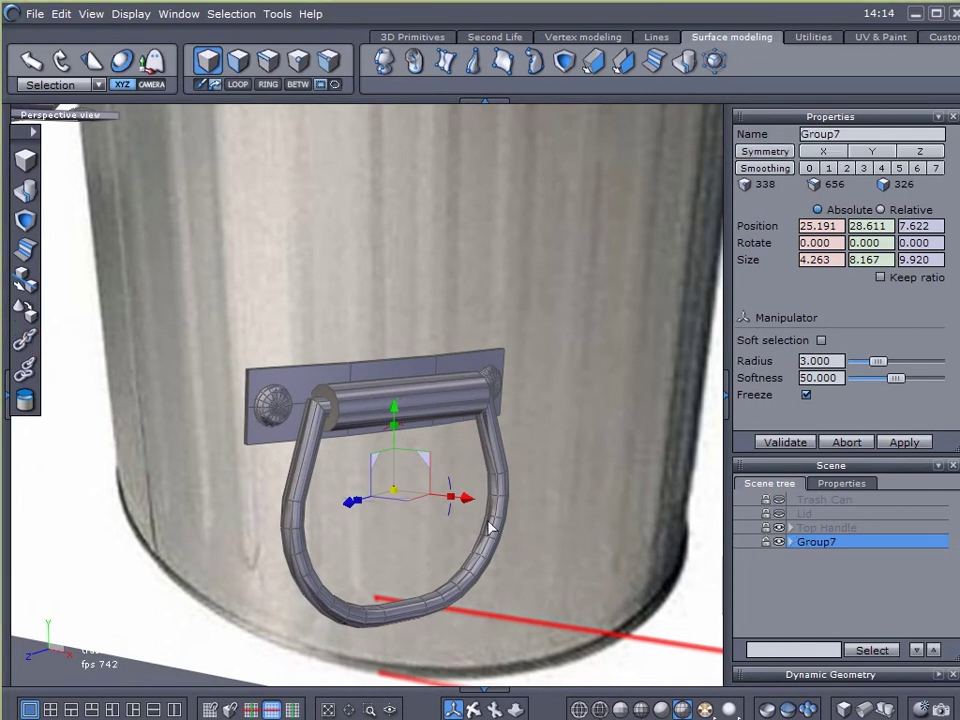
pyautogui.click(779, 503)
pyautogui.moveTo(639, 503); pyautogui.dragTo(557, 372, button='right')
pyautogui.moveTo(236, 392); pyautogui.dragTo(427, 483, button='right')
pyautogui.moveTo(489, 351); pyautogui.dragTo(215, 423, button='right')
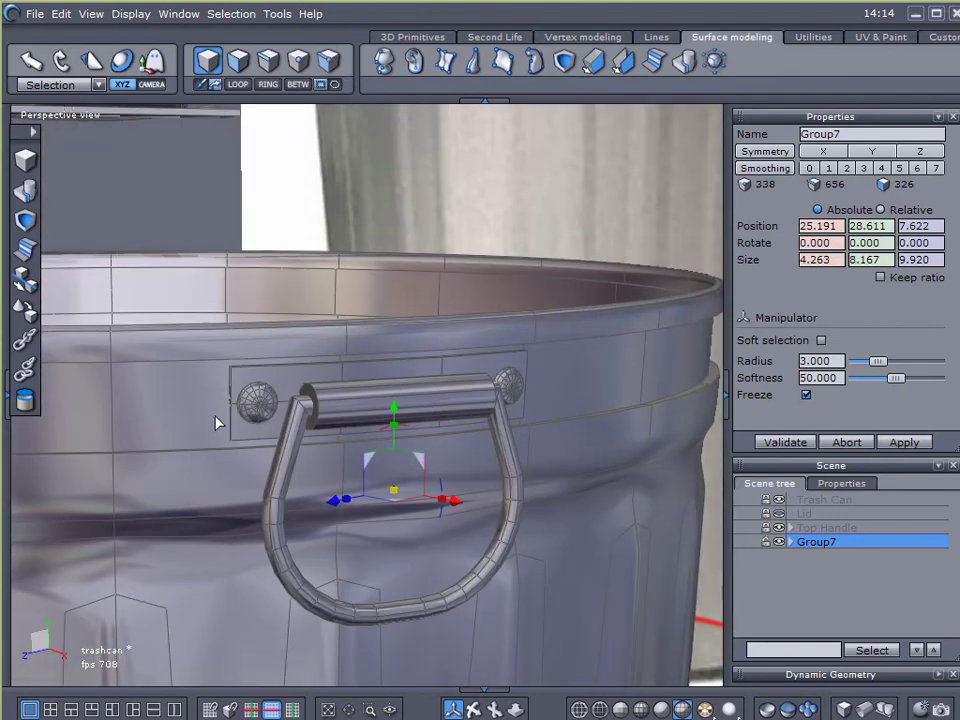
pyautogui.scroll(-5, 245, 424)
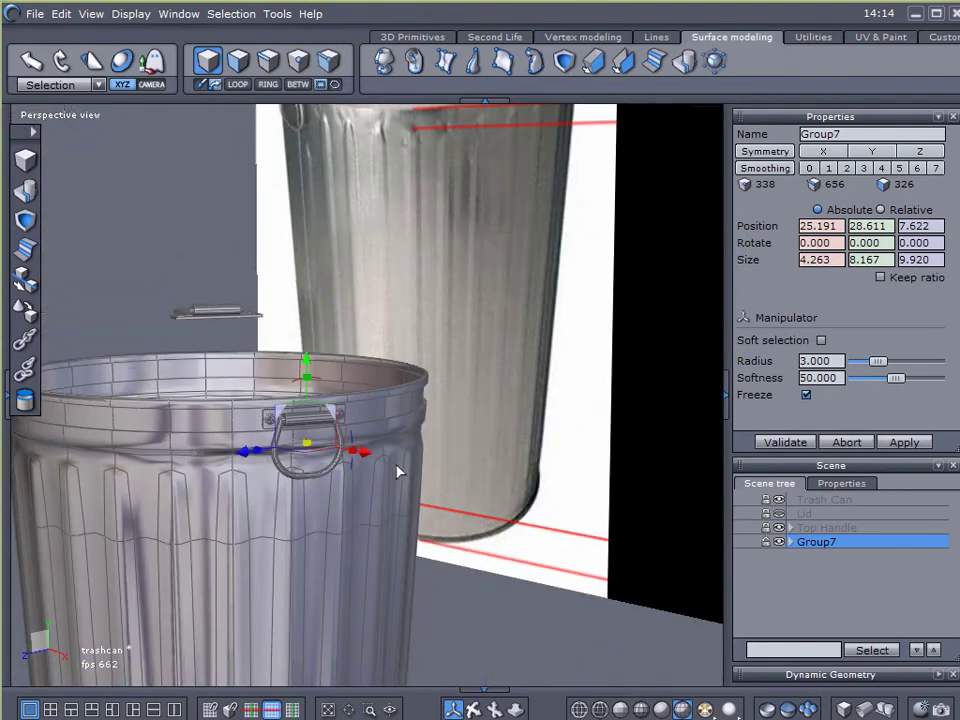
# Step: Copy the side handle group, make the original unselectable, and place the copy on the can's opposite side at about X -27.5, Z -10.6
pyautogui.hotkey('ctrl', 'd')
pyautogui.click(737, 545)
pyautogui.click(628, 498)
pyautogui.hotkey('ctrl', 'z')
pyautogui.keyDown('alt'); pyautogui.moveTo(209, 477); pyautogui.dragTo(376, 614); pyautogui.keyUp('alt')
pyautogui.keyDown('alt'); pyautogui.moveTo(396, 521); pyautogui.dragTo(79, 279); pyautogui.keyUp('alt')
pyautogui.keyDown('alt'); pyautogui.moveTo(165, 514); pyautogui.dragTo(387, 619); pyautogui.keyUp('alt')
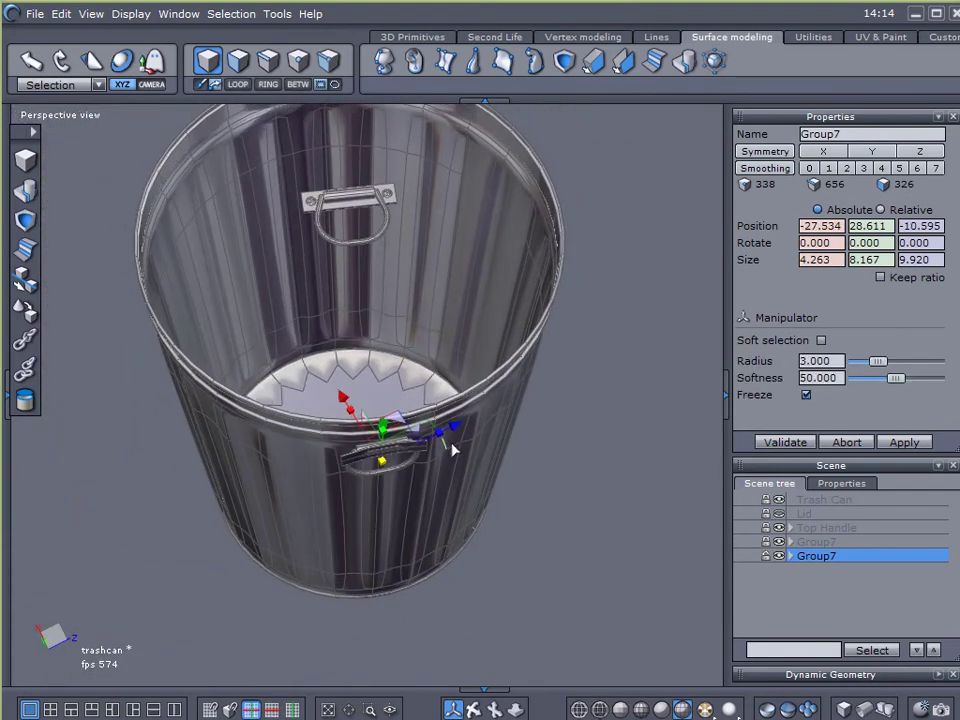
# Step: Rotate the copied side handle 180 degrees about the vertical axis so it faces outward from the can
pyautogui.moveTo(450, 450); pyautogui.dragTo(328, 488)
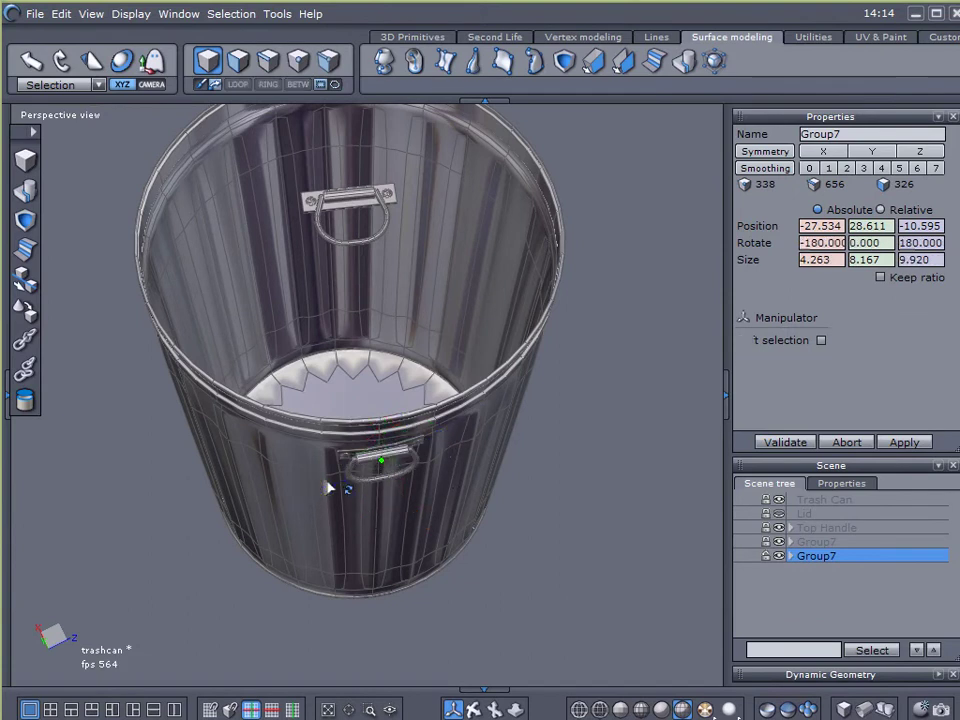
pyautogui.keyDown('alt'); pyautogui.moveTo(214, 553); pyautogui.dragTo(279, 367); pyautogui.keyUp('alt')
pyautogui.keyDown('alt'); pyautogui.moveTo(310, 478); pyautogui.dragTo(497, 591); pyautogui.keyUp('alt')
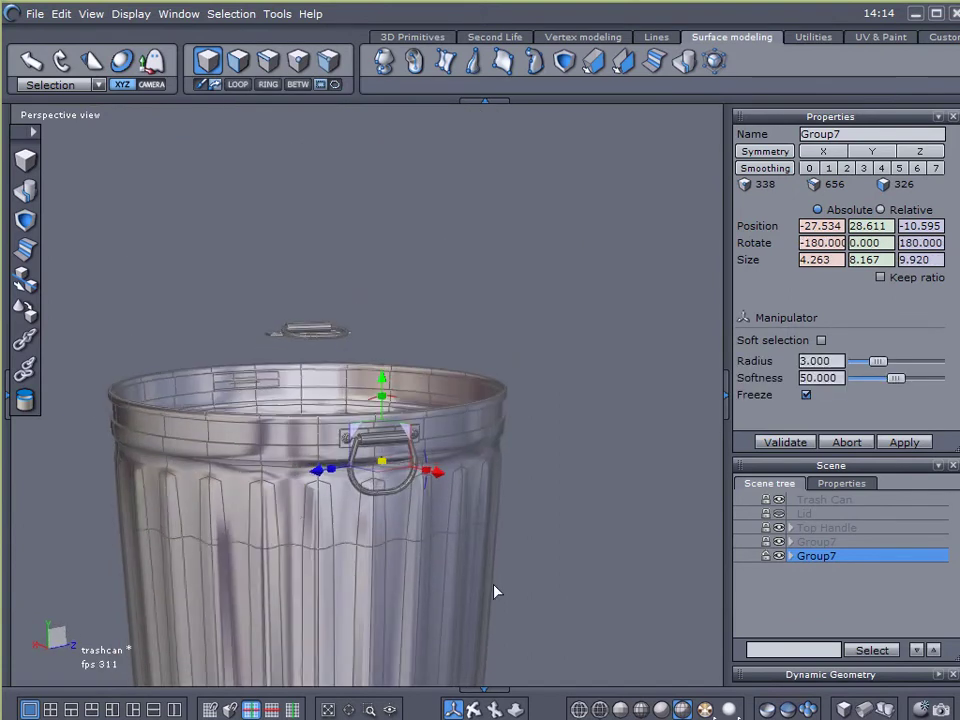
# Step: Make the trash can selectable, duplicate it in place, and hide the original
pyautogui.click(790, 503)
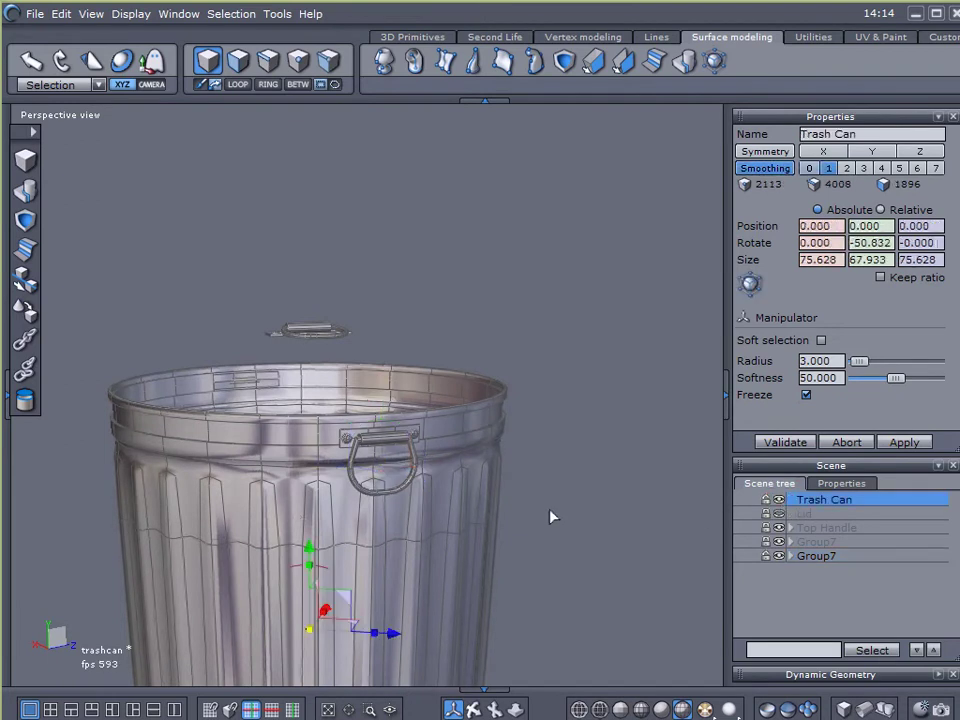
pyautogui.hotkey('ctrl', 'v')
pyautogui.click(742, 500)
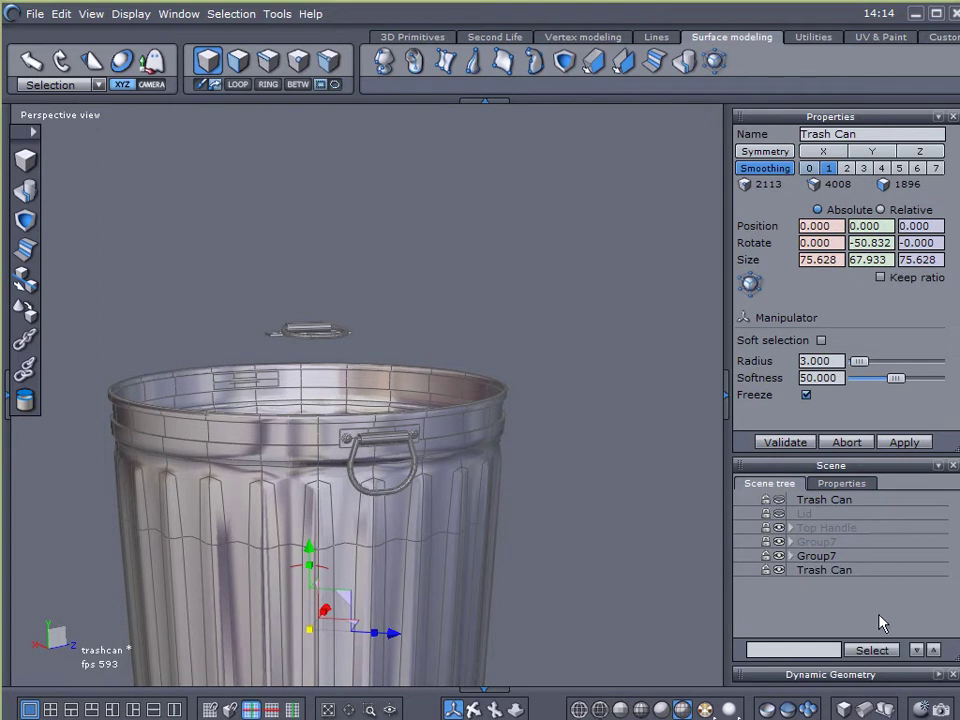
# Step: Collapse the smoothing history of the duplicated trash can so it becomes a dense plain mesh
pyautogui.click(938, 676)
pyautogui.click(793, 507)
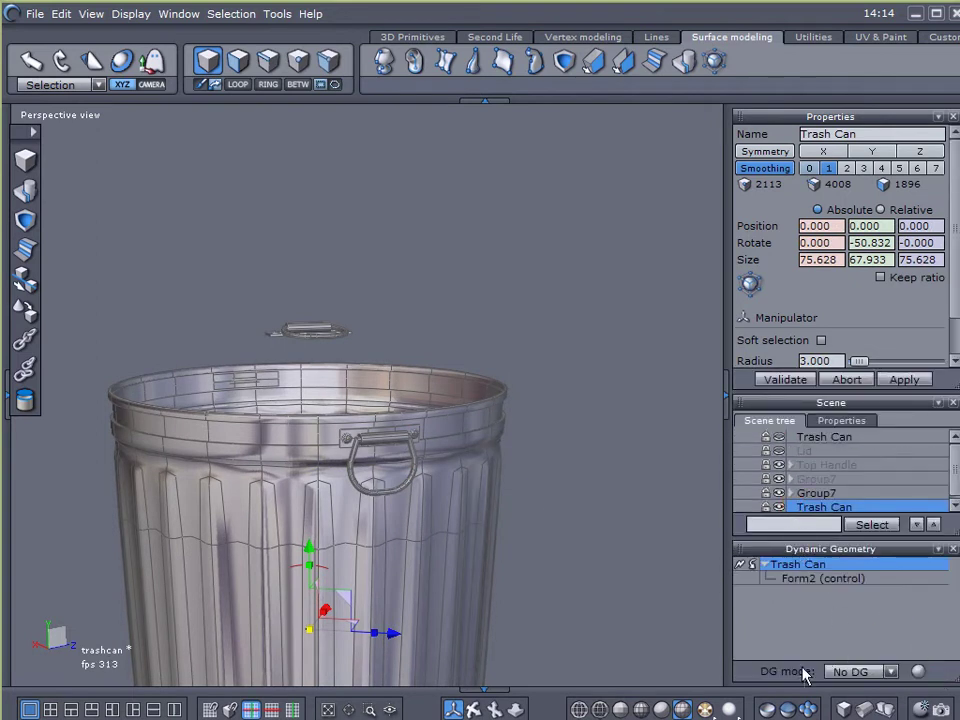
pyautogui.click(742, 566)
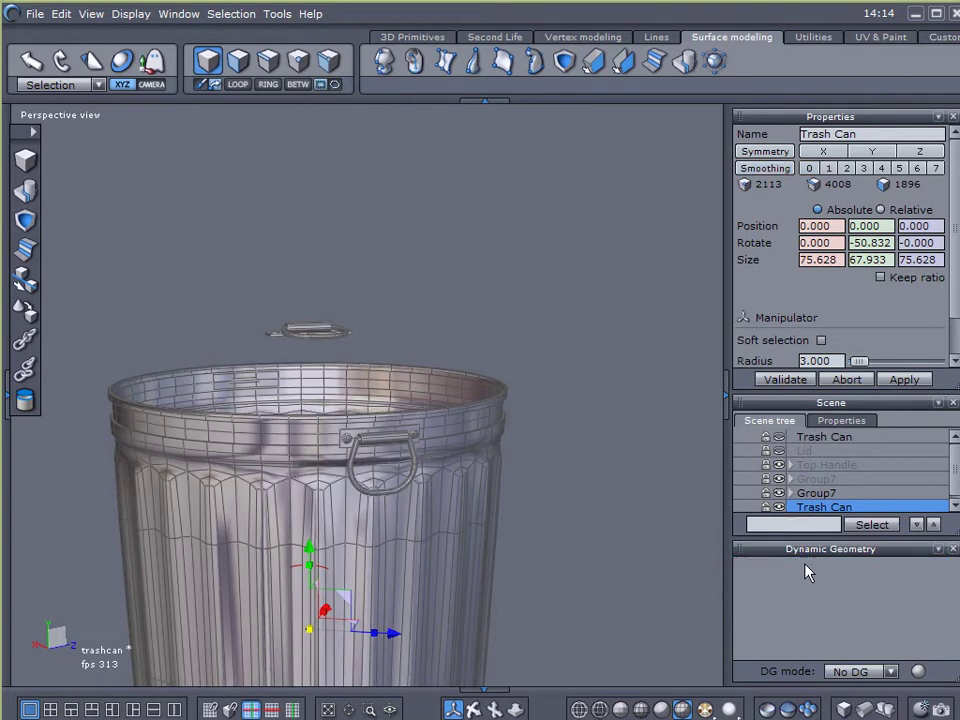
pyautogui.click(938, 550)
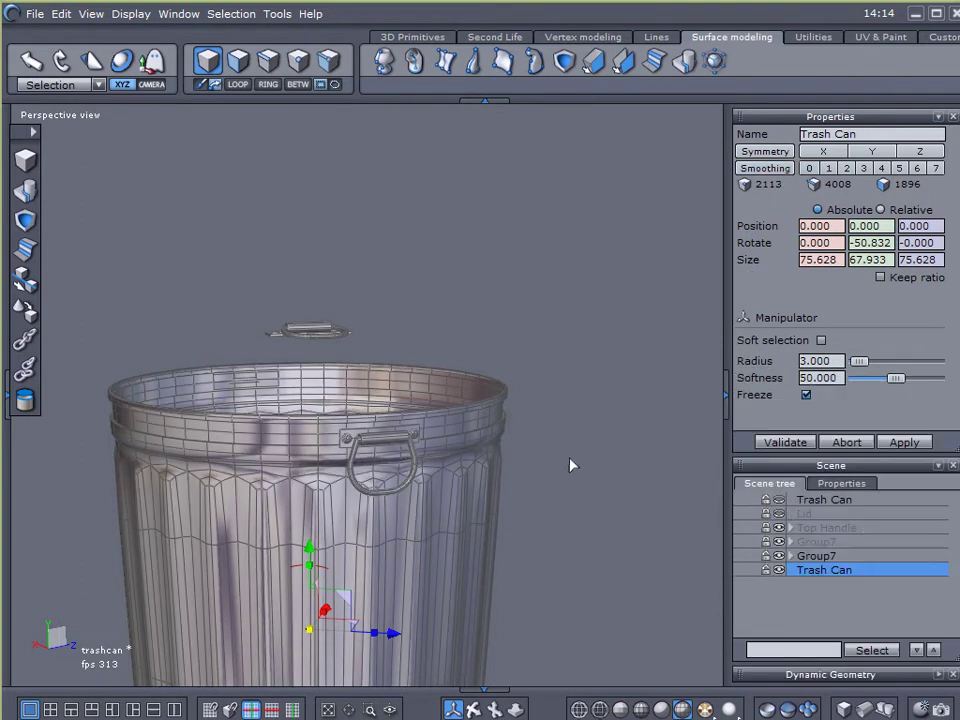
# Step: Select the copied side handle and examine from several angles how its plate sits against the can's rim wall
pyautogui.click(380, 452)
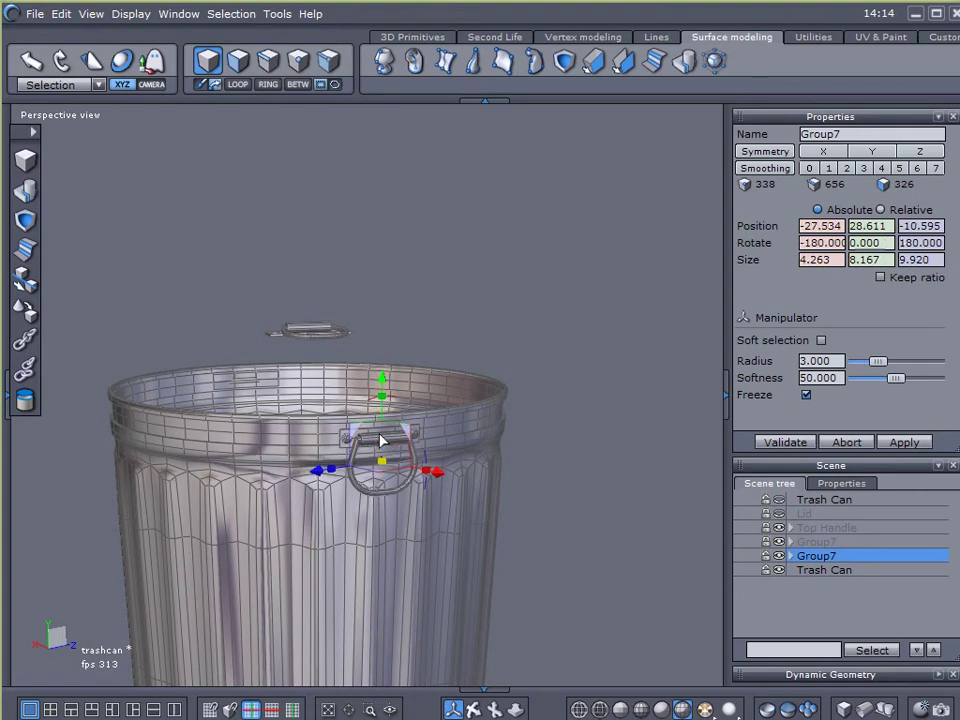
pyautogui.scroll(3, 384, 442)
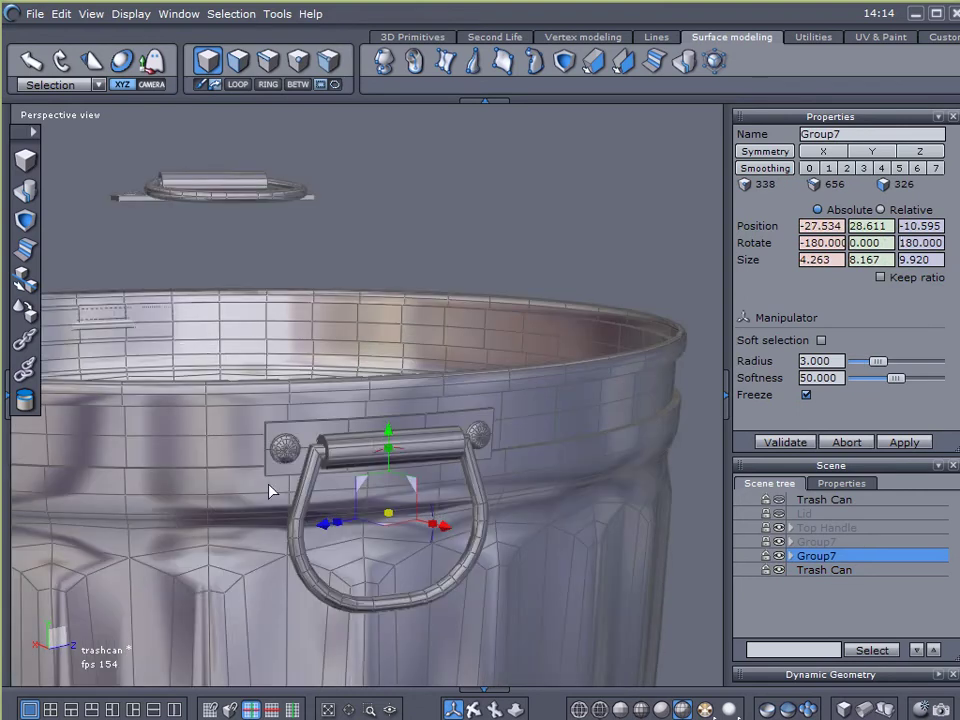
pyautogui.keyDown('alt'); pyautogui.moveTo(398, 377); pyautogui.dragTo(360, 456); pyautogui.keyUp('alt')
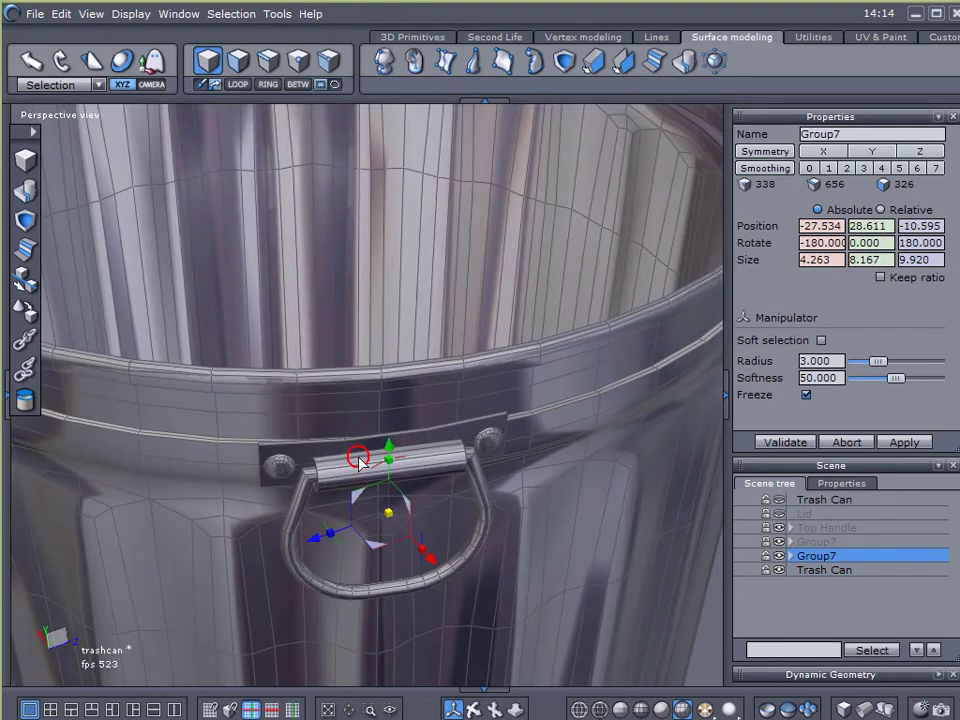
pyautogui.scroll(-2, 410, 449)
pyautogui.keyDown('alt'); pyautogui.moveTo(515, 393); pyautogui.dragTo(534, 467, button='right'); pyautogui.keyUp('alt')
pyautogui.keyDown('alt'); pyautogui.moveTo(450, 467); pyautogui.dragTo(447, 407); pyautogui.keyUp('alt')
pyautogui.keyDown('alt'); pyautogui.moveTo(519, 575); pyautogui.dragTo(519, 522); pyautogui.keyUp('alt')
pyautogui.scroll(2, 417, 528)
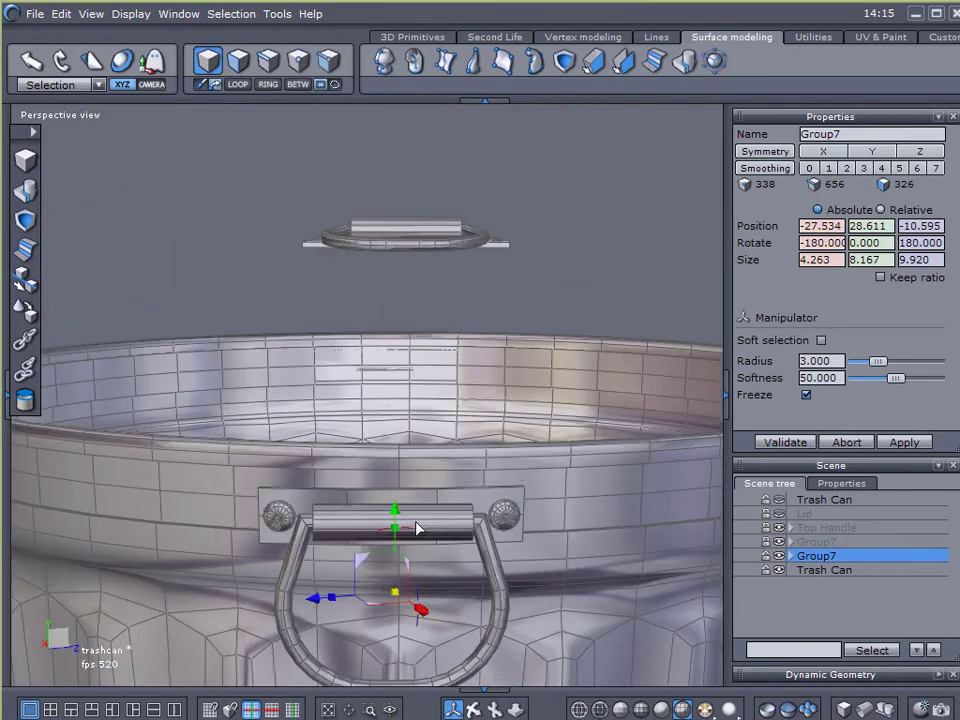
pyautogui.scroll(-2, 417, 528)
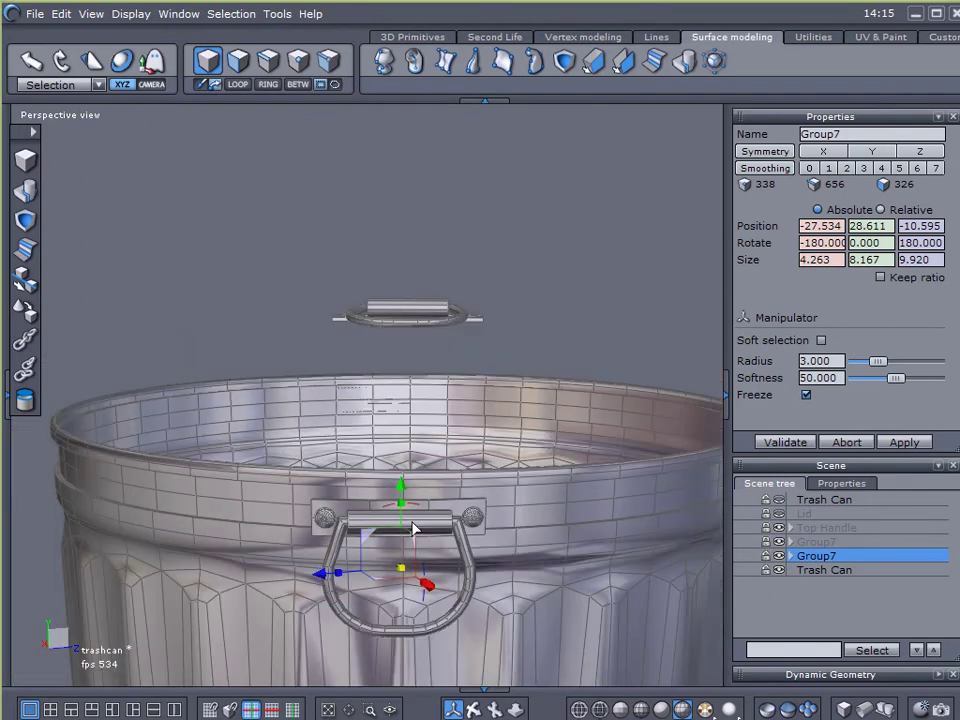
pyautogui.keyDown('alt'); pyautogui.moveTo(446, 511); pyautogui.dragTo(446, 483); pyautogui.keyUp('alt')
# Step: Lay the copied side handle onto the can's rim wall using a facet on the back of its plate as reference
pyautogui.keyDown('alt'); pyautogui.moveTo(180, 625); pyautogui.dragTo(675, 643); pyautogui.keyUp('alt')
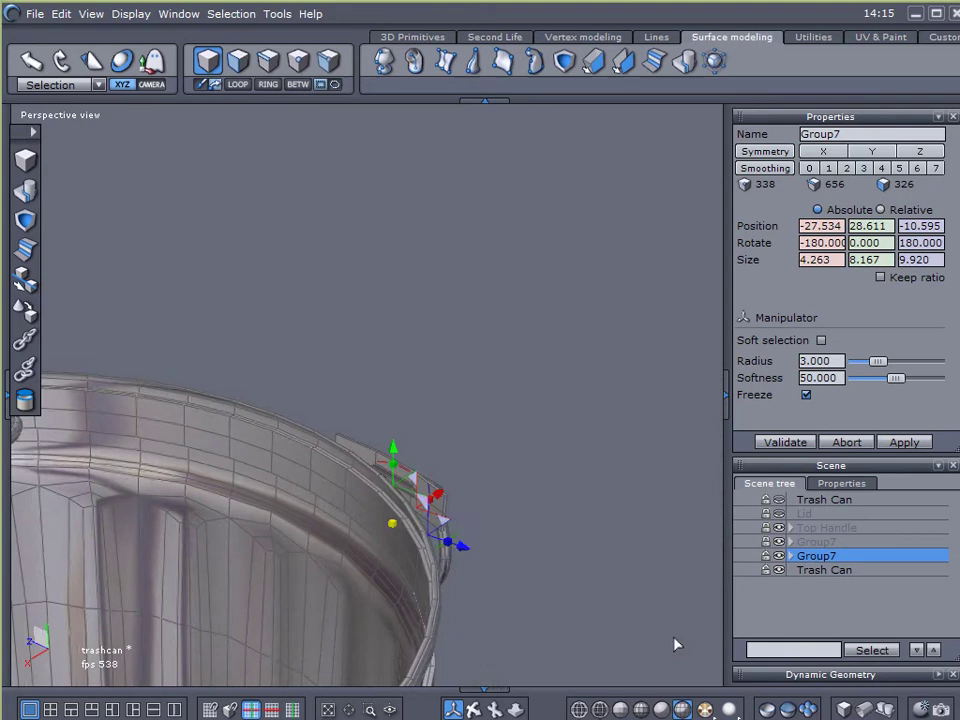
pyautogui.click(28, 308)
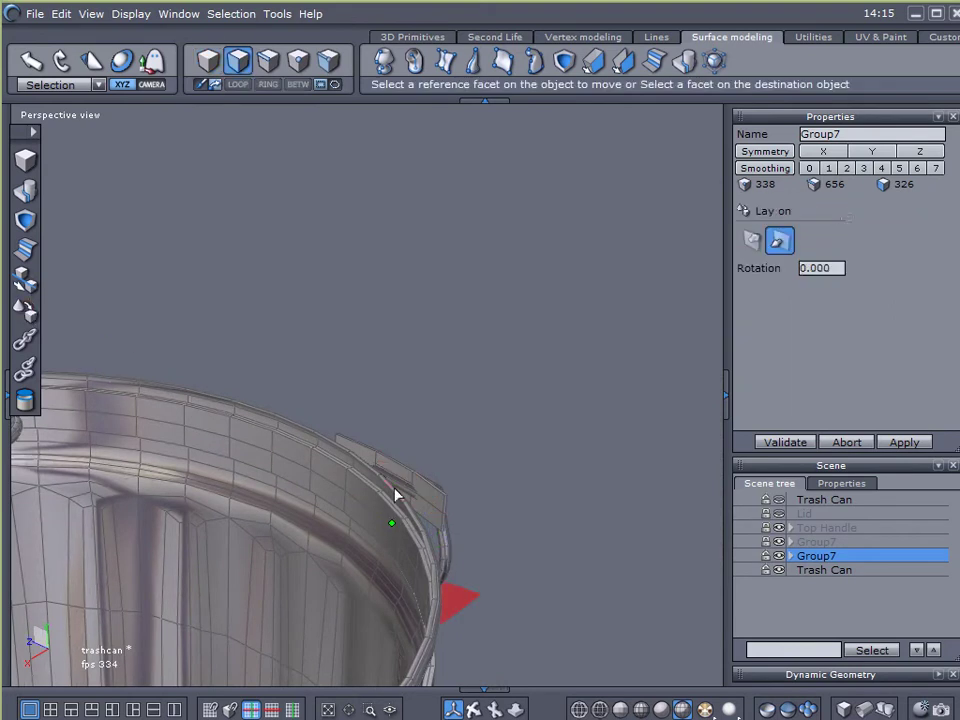
pyautogui.keyDown('alt'); pyautogui.moveTo(401, 476); pyautogui.dragTo(118, 435); pyautogui.keyUp('alt')
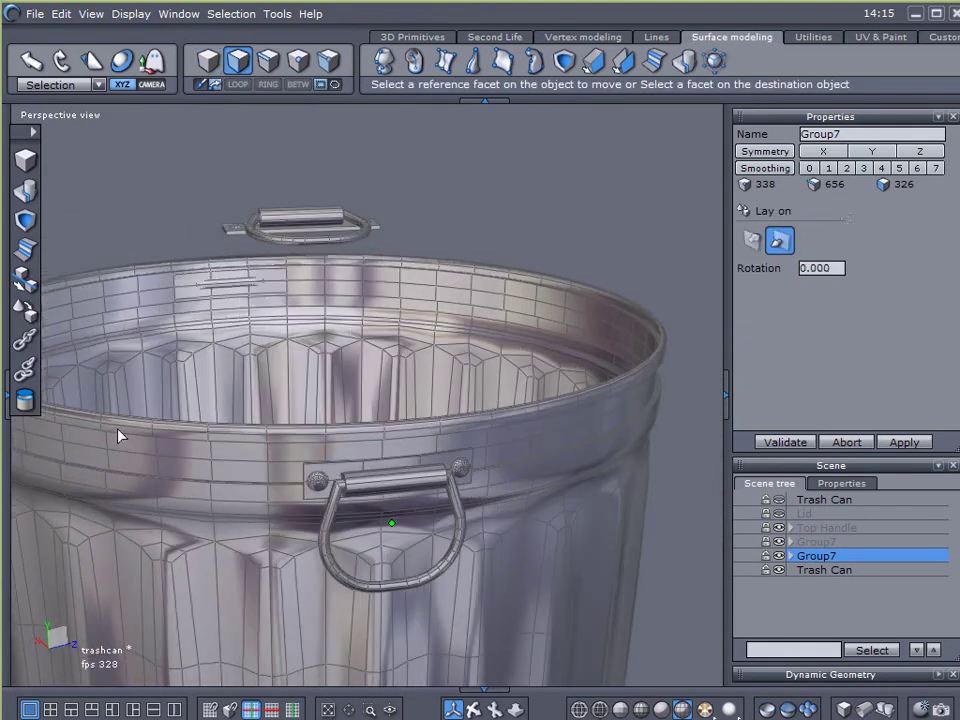
pyautogui.click(333, 460)
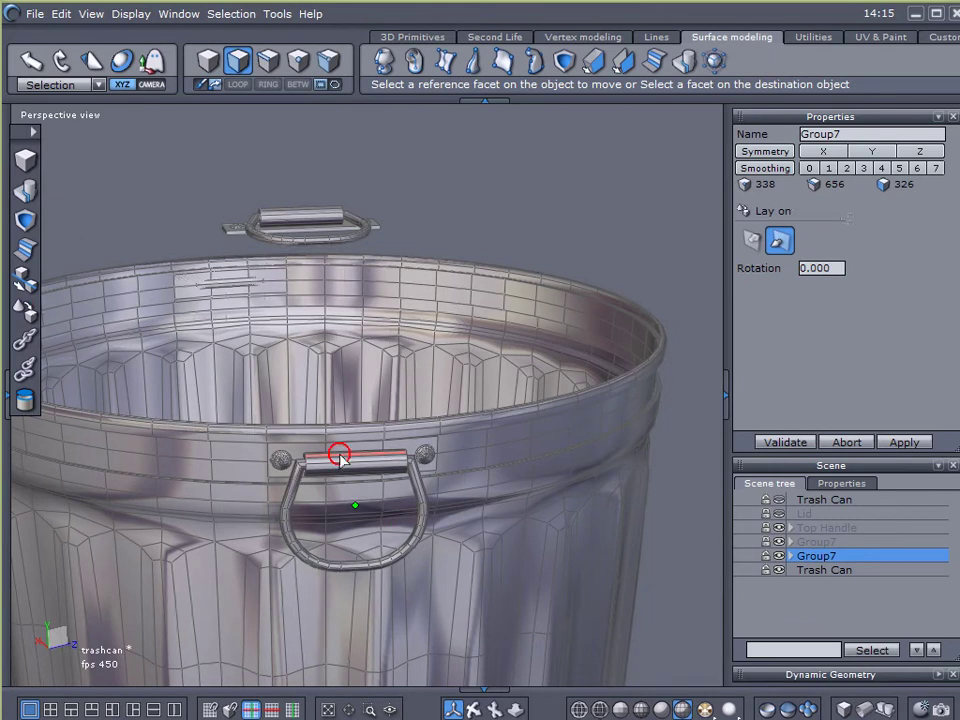
pyautogui.click(797, 443)
pyautogui.keyDown('alt'); pyautogui.moveTo(651, 493); pyautogui.dragTo(562, 472); pyautogui.keyUp('alt')
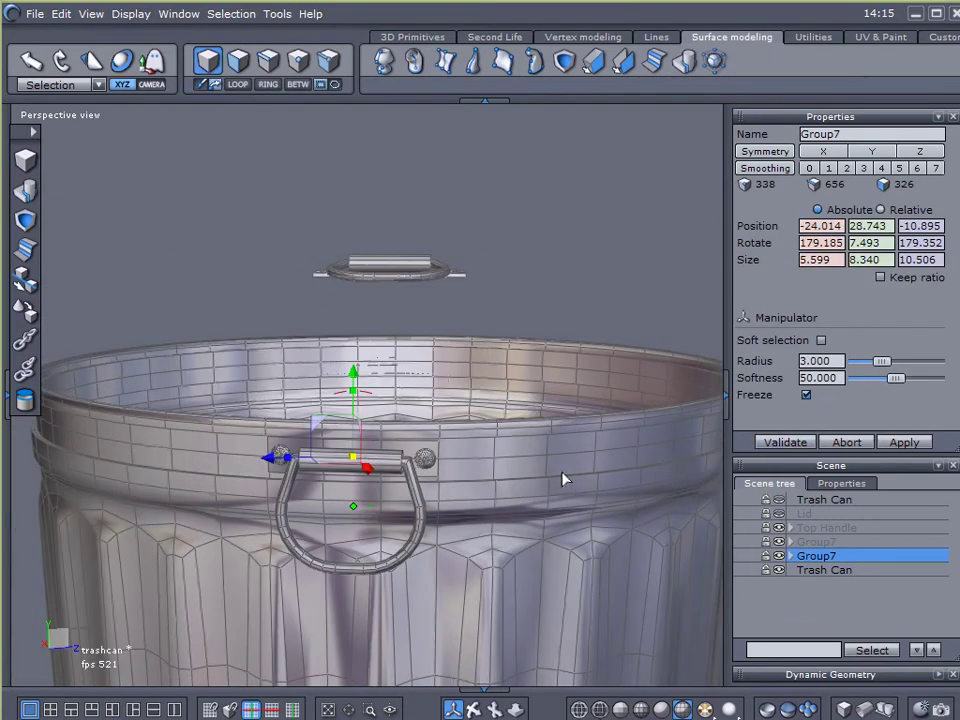
# Step: Examine from above how the two side handles line up on opposite sides of the trash can
pyautogui.click(50, 709)
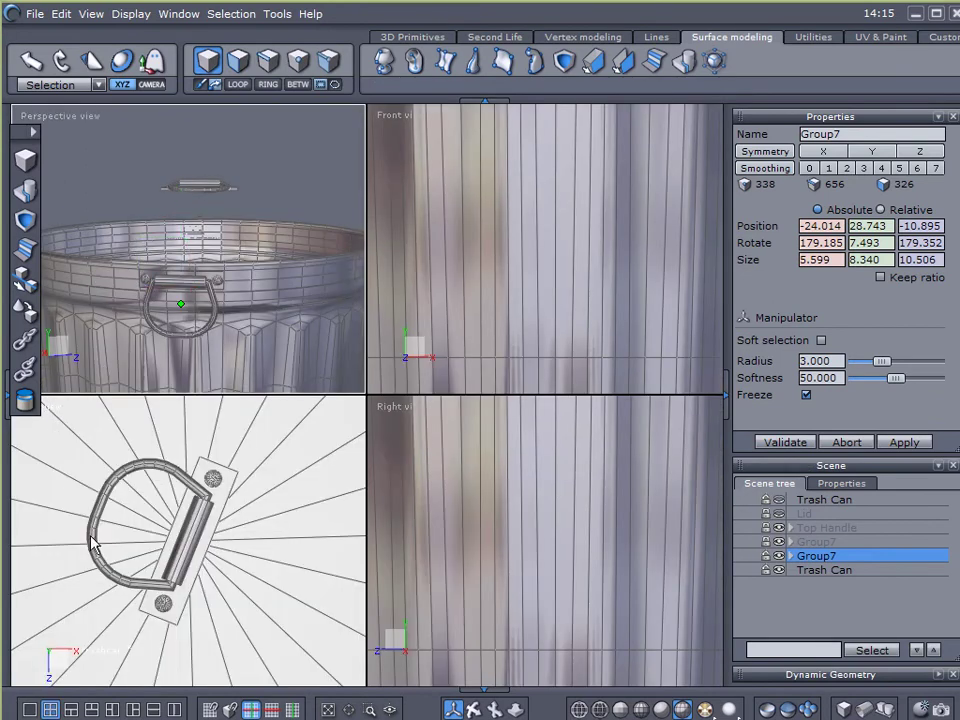
pyautogui.click(110, 668)
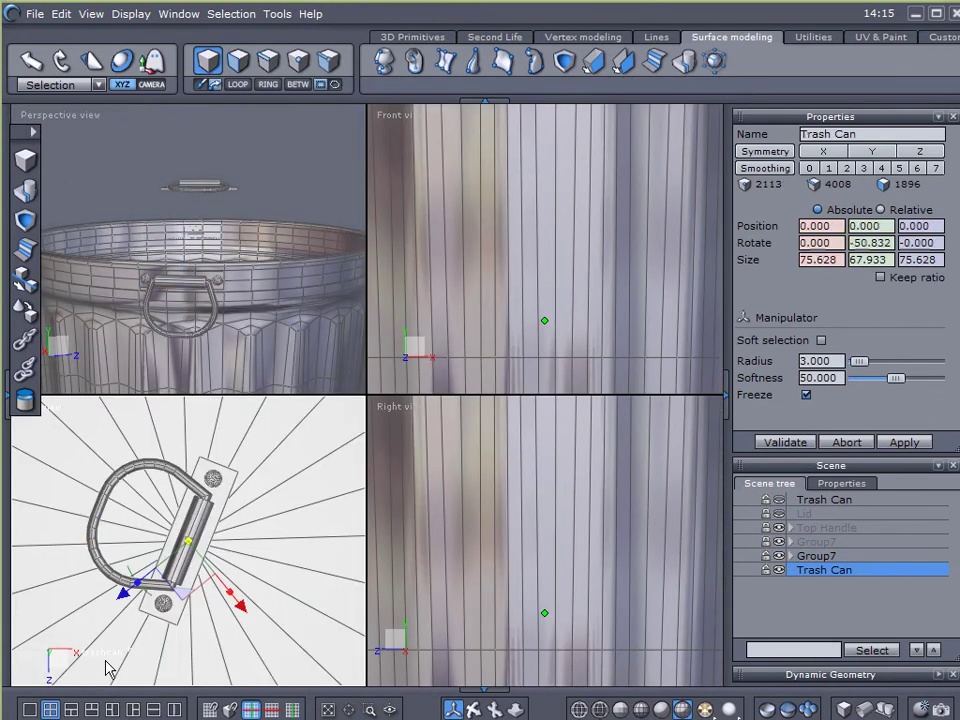
pyautogui.click(29, 709)
pyautogui.scroll(-3, 432, 520)
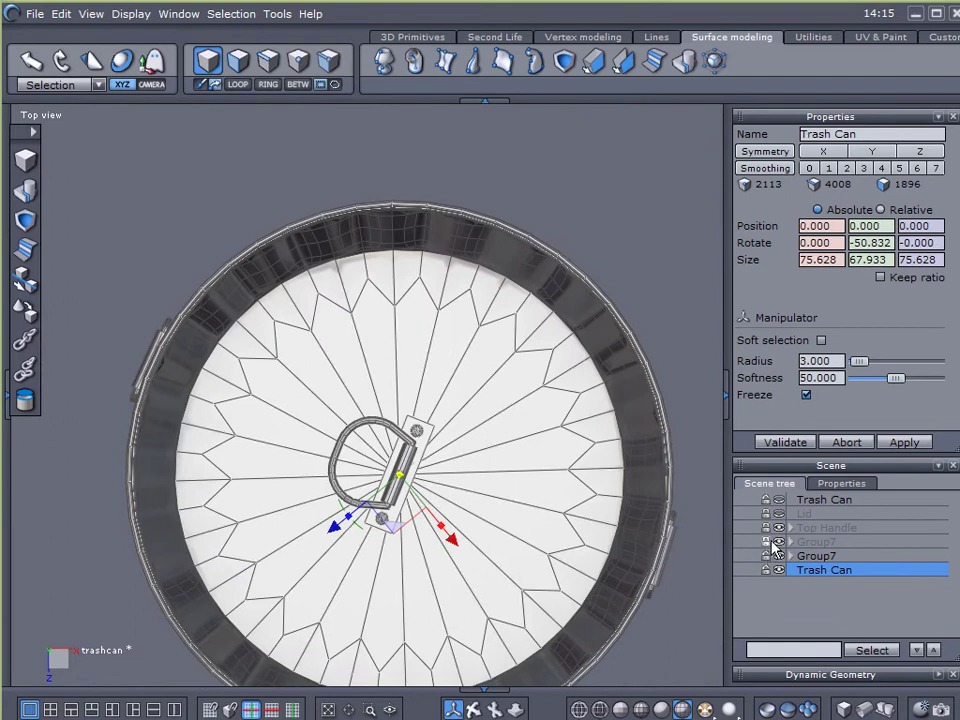
pyautogui.moveTo(626, 537); pyautogui.dragTo(668, 511, button='middle')
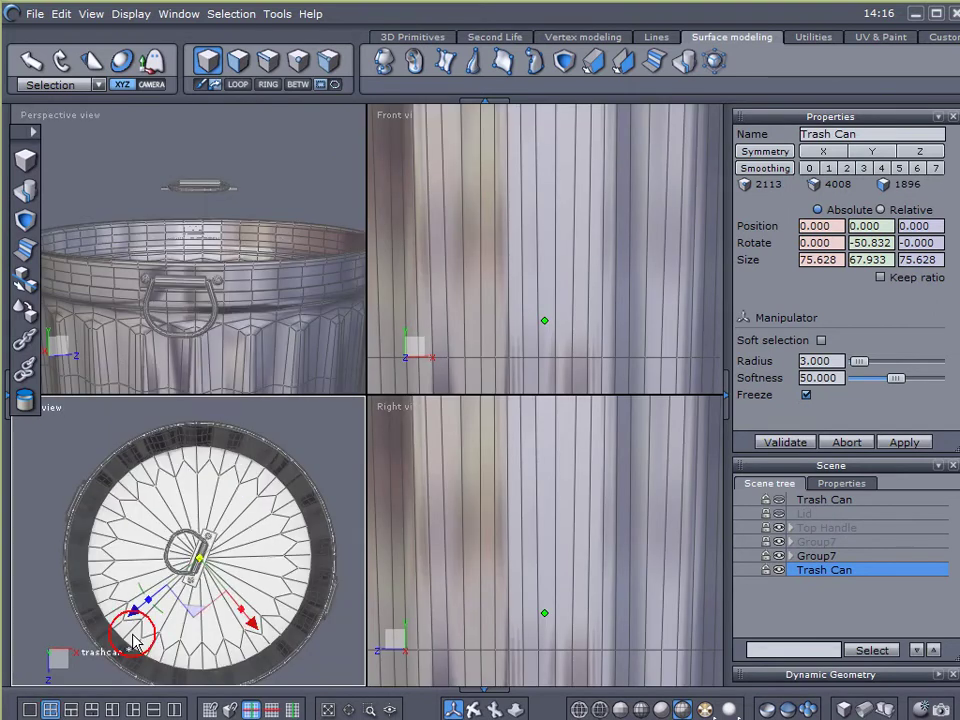
pyautogui.click(50, 709)
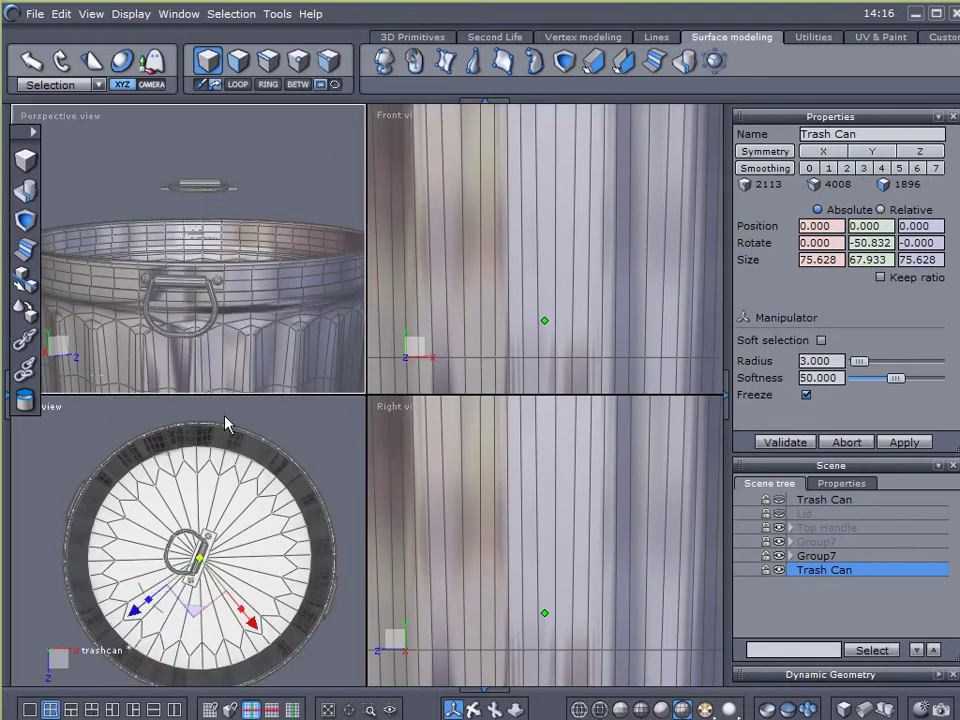
pyautogui.click(29, 709)
pyautogui.moveTo(427, 522); pyautogui.dragTo(463, 531, button='middle')
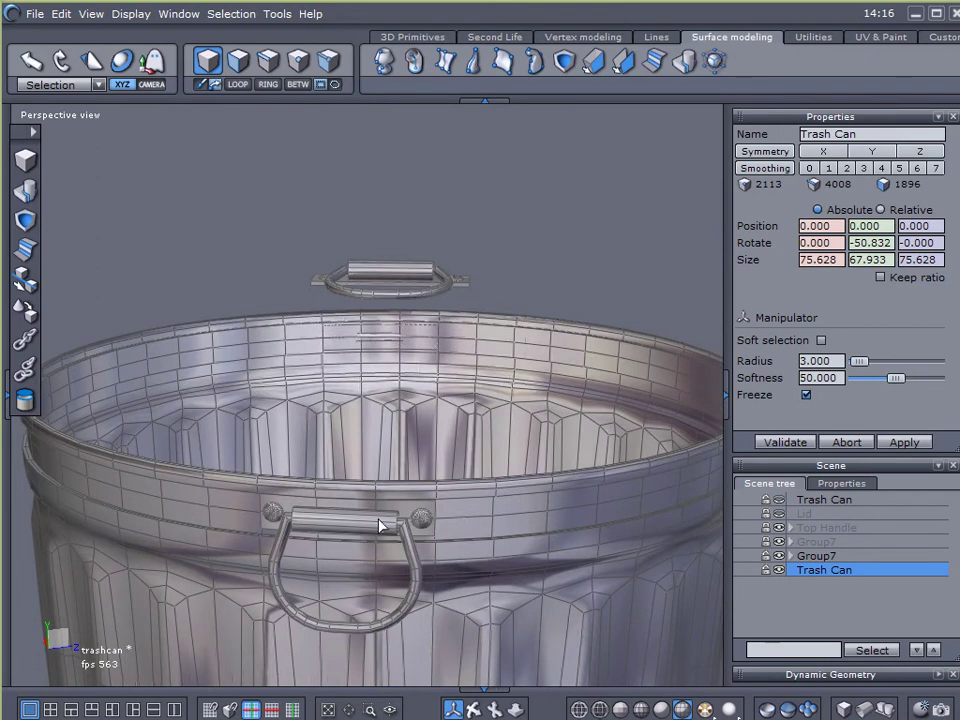
# Step: Pull the copied side handle outward from the can to about X -27.4 so the back of its plate can be reached
pyautogui.click(380, 525)
pyautogui.moveTo(355, 612); pyautogui.dragTo(337, 601, button='right')
pyautogui.moveTo(335, 600); pyautogui.dragTo(364, 630)
pyautogui.moveTo(364, 630); pyautogui.dragTo(223, 392, button='right')
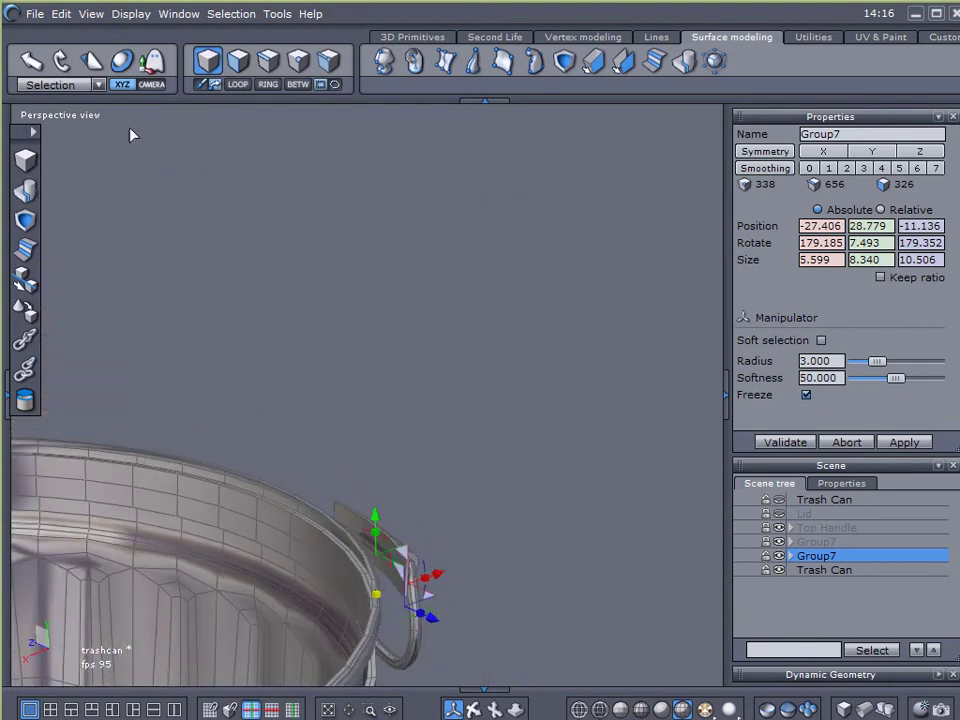
# Step: Lay the back of the copied handle's plate onto a different facet of the can's rim wall
pyautogui.click(26, 308)
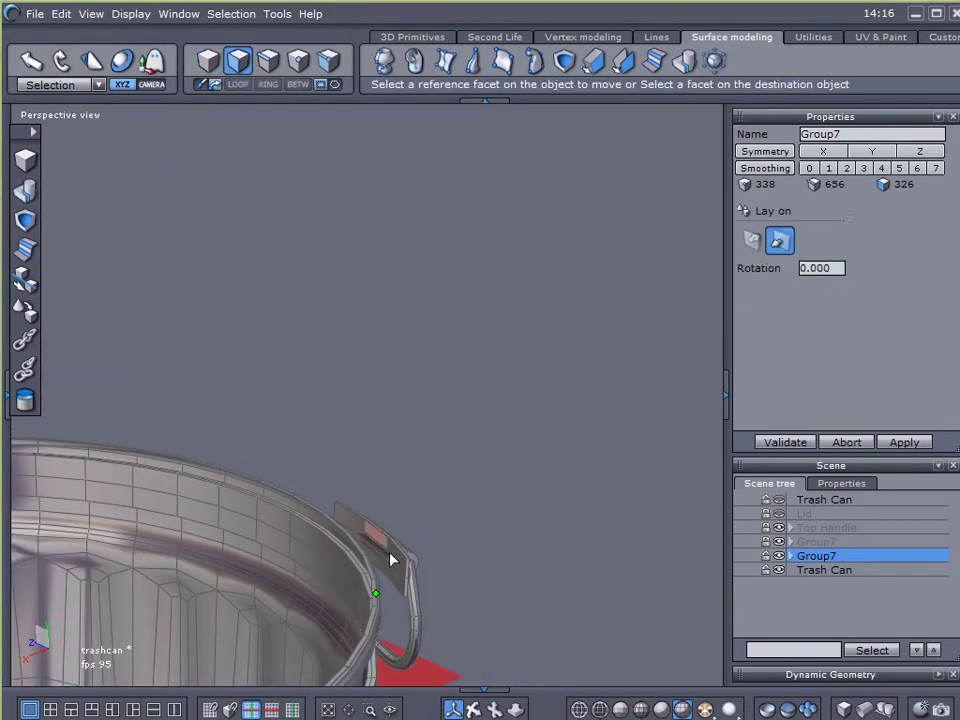
pyautogui.moveTo(385, 541); pyautogui.dragTo(159, 471, button='right')
pyautogui.moveTo(381, 553); pyautogui.dragTo(317, 536, button='right')
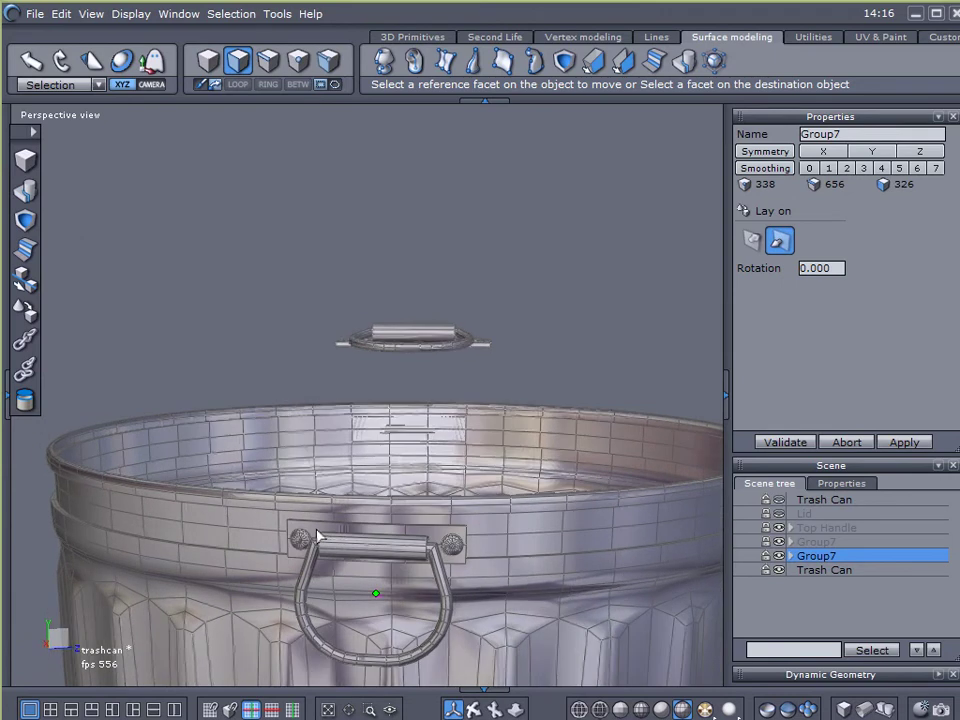
pyautogui.moveTo(407, 514); pyautogui.dragTo(418, 522, button='right')
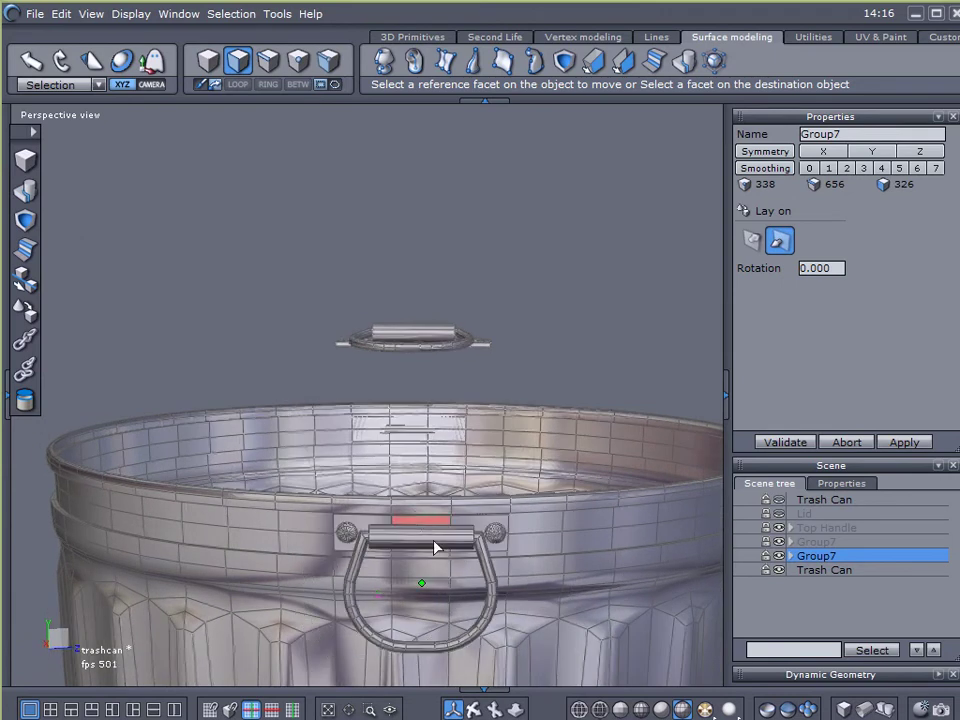
pyautogui.click(783, 442)
pyautogui.moveTo(492, 508); pyautogui.dragTo(483, 493, button='right')
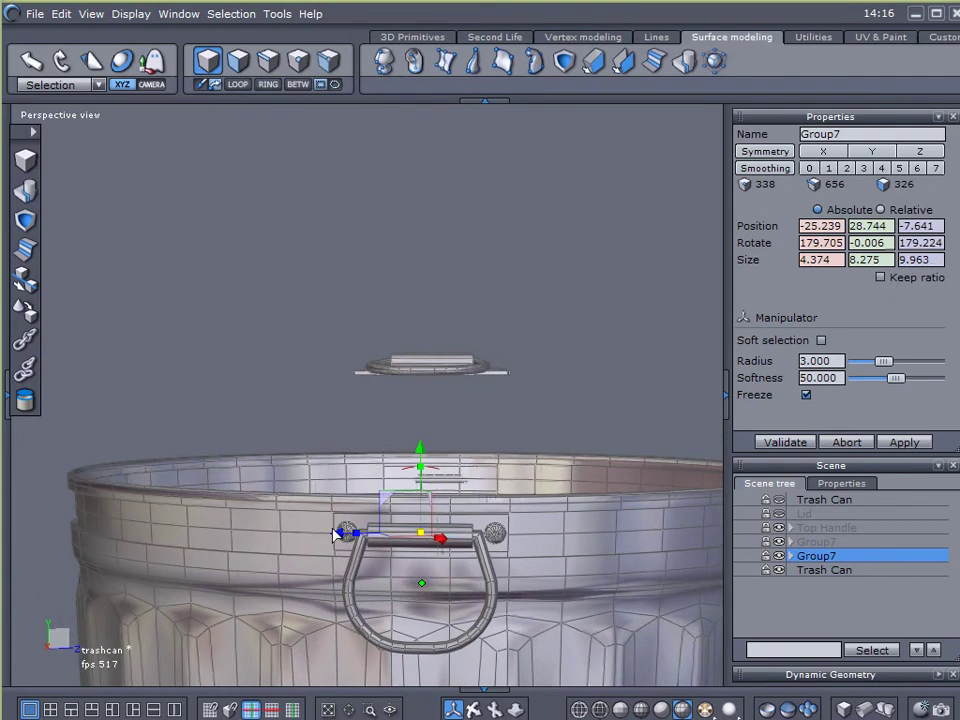
# Step: Check from above the alignment of the copied side handle with the original across the can
pyautogui.click(48, 707)
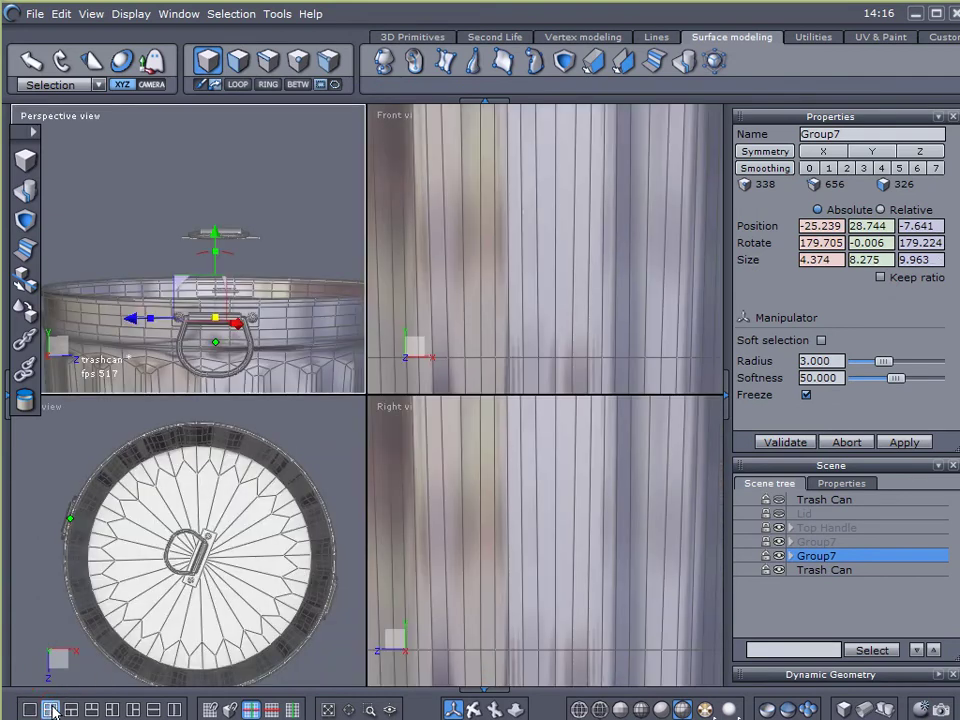
pyautogui.click(45, 590)
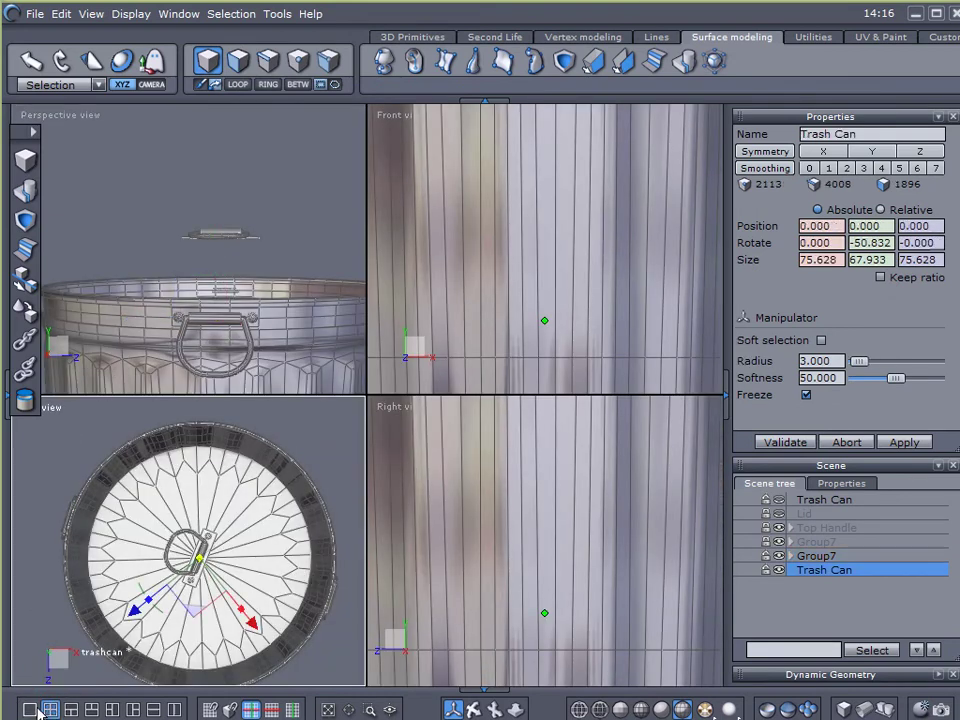
pyautogui.click(29, 709)
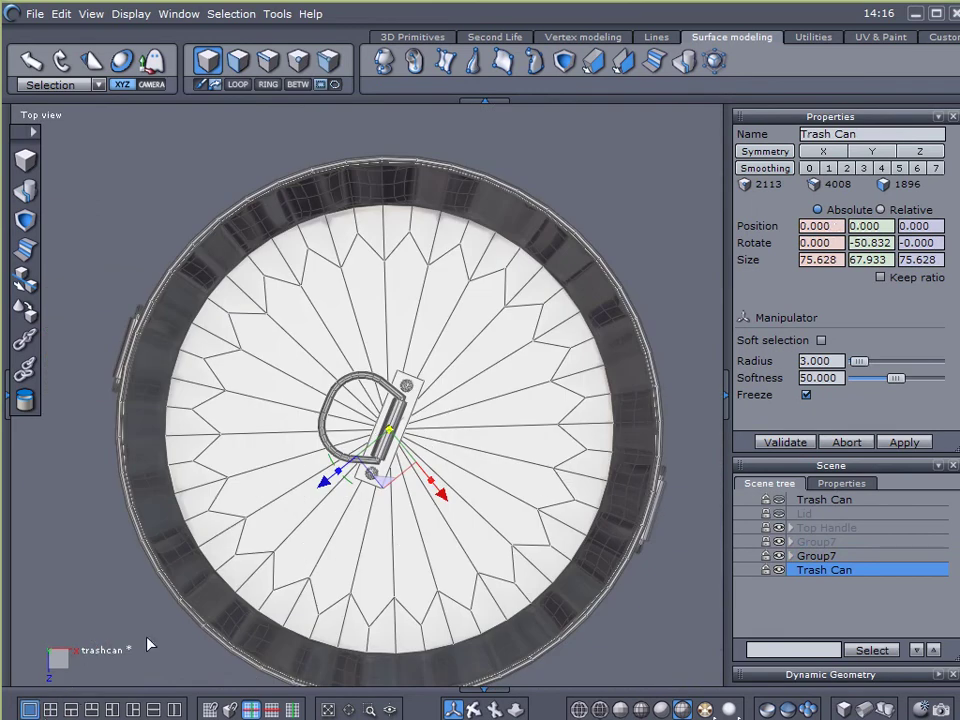
pyautogui.click(50, 710)
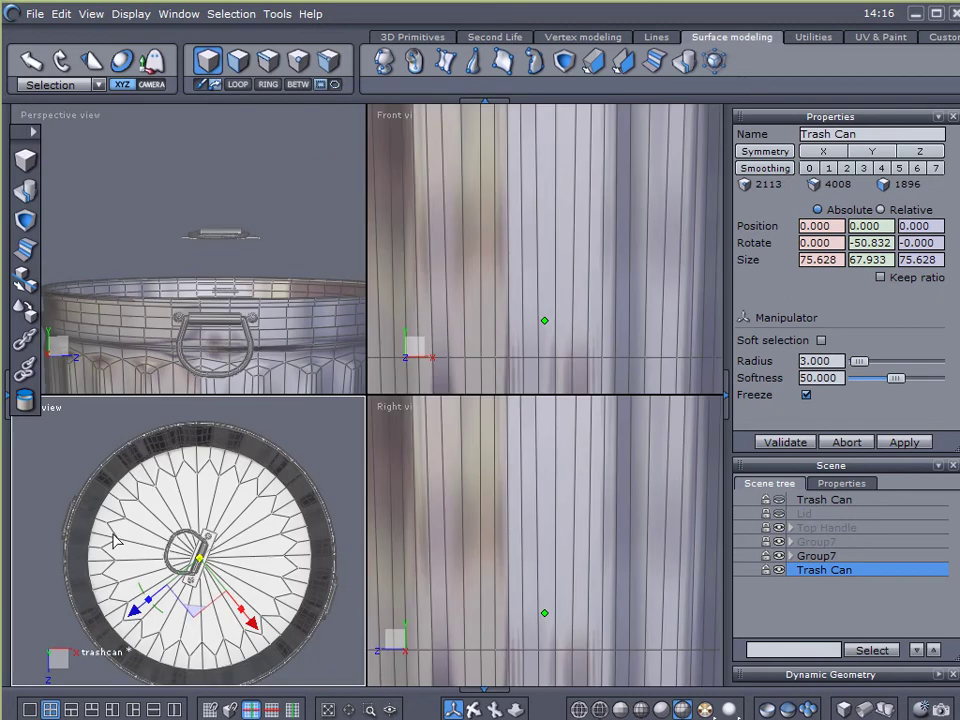
pyautogui.click(29, 709)
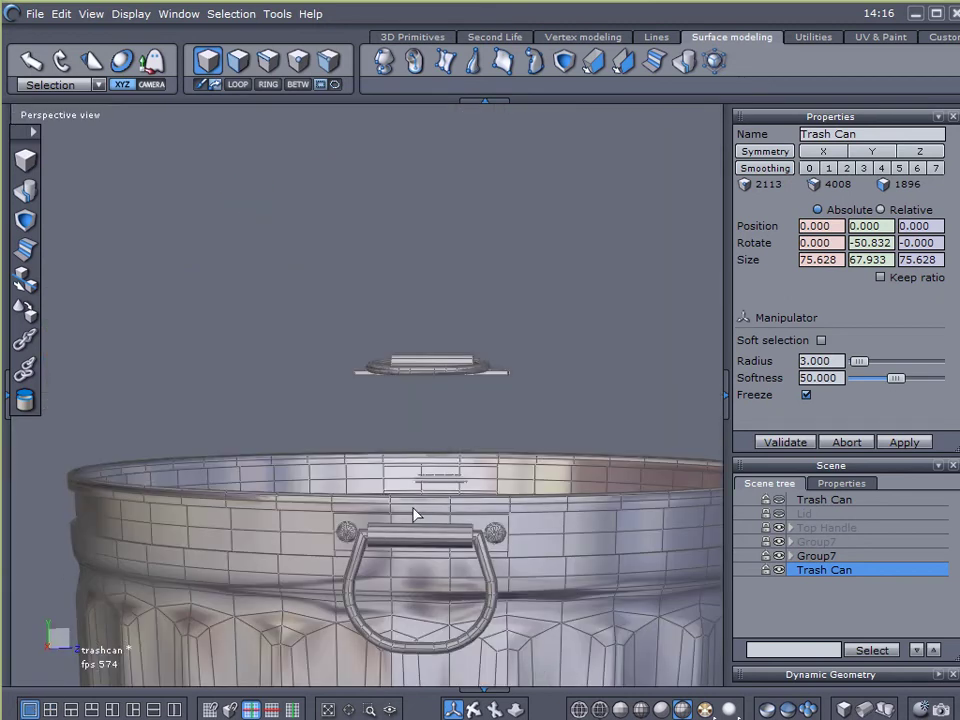
# Step: Delete the dense duplicate of the trash can and show the original can again
pyautogui.scroll(-3, 280, 395)
pyautogui.scroll(3, 569, 492)
pyautogui.moveTo(569, 492); pyautogui.dragTo(426, 583, button='middle')
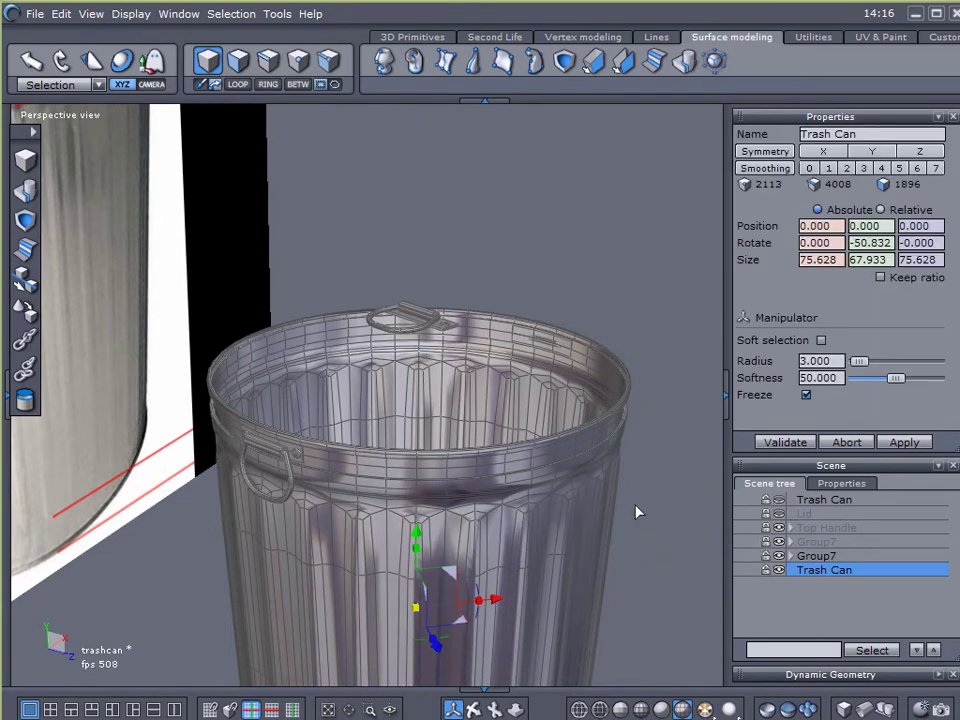
pyautogui.press('Delete')
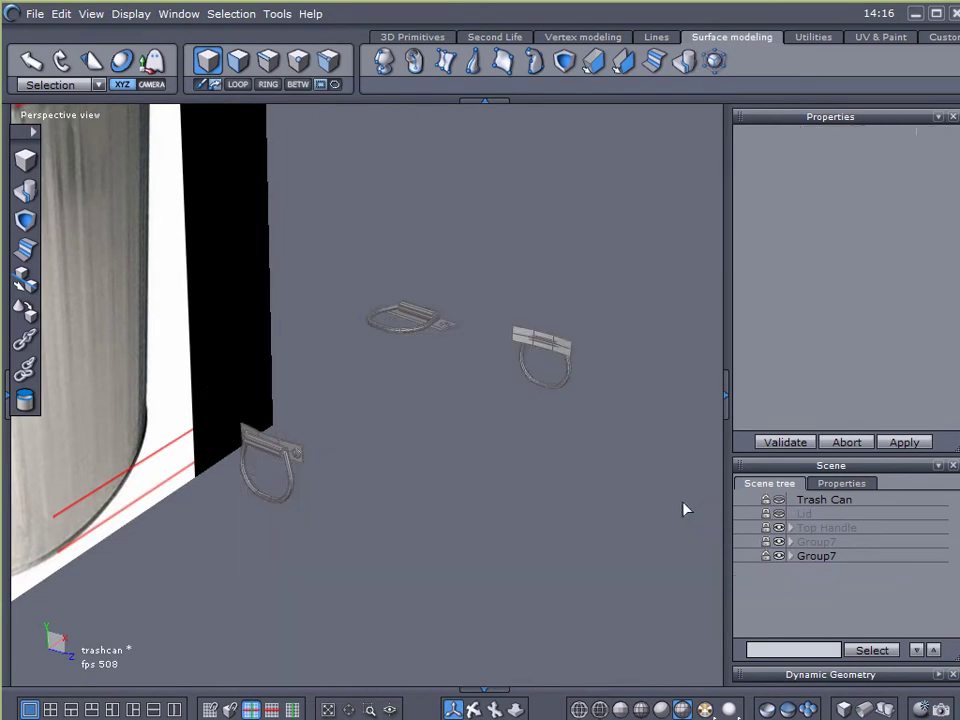
pyautogui.click(780, 500)
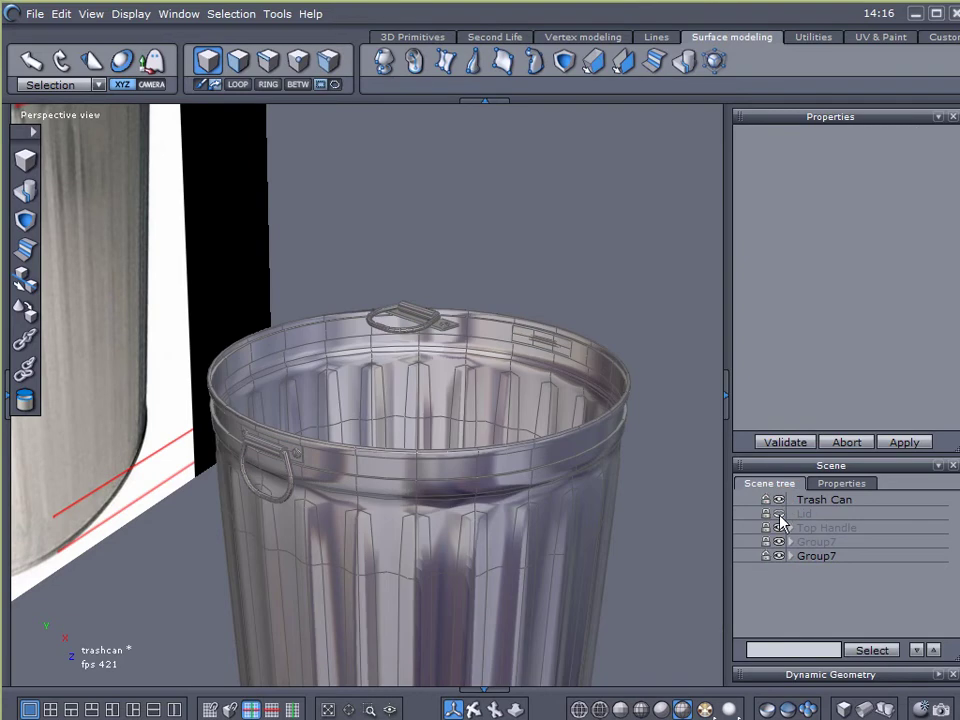
# Step: Show the lid and make both the lid and the top handle selectable
pyautogui.click(779, 527)
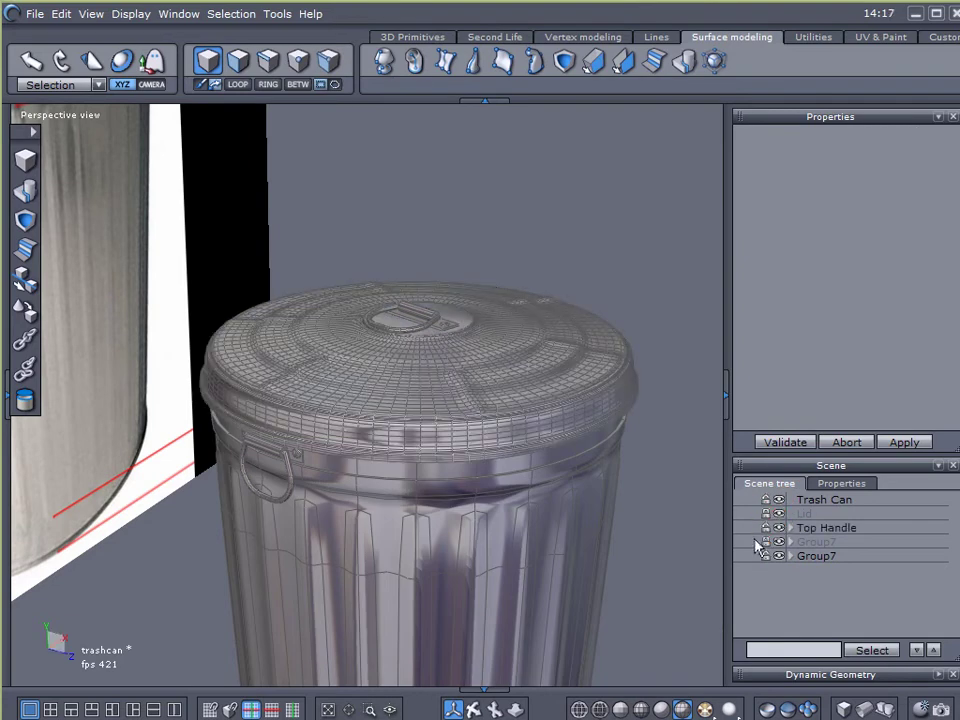
pyautogui.click(779, 513)
pyautogui.click(686, 508)
# Step: Select the lid together with the top handle and group them
pyautogui.click(510, 393)
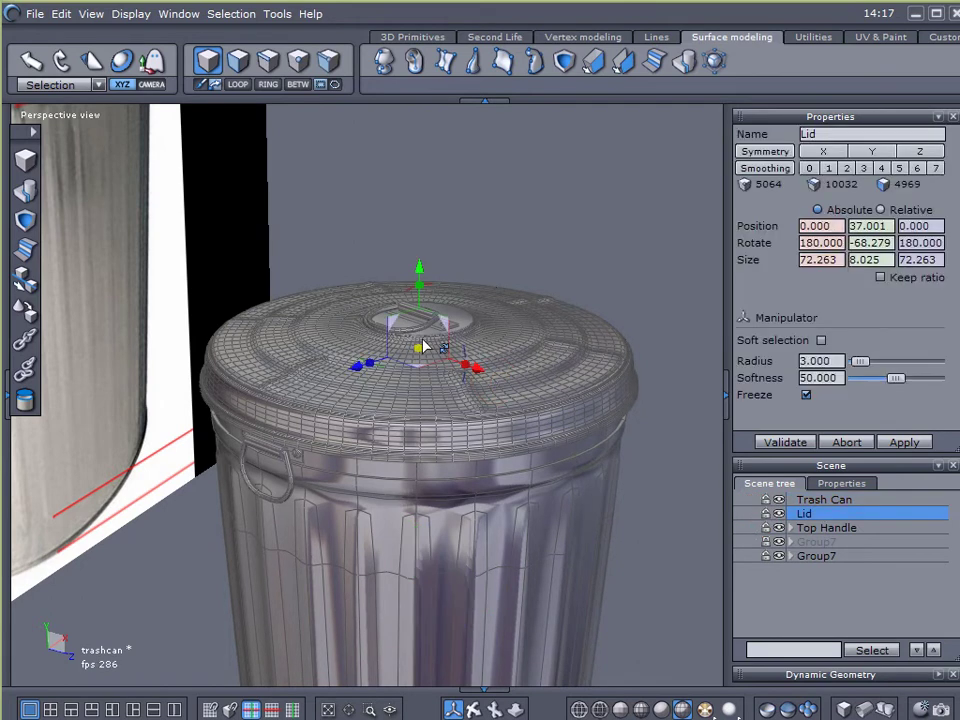
pyautogui.keyDown('shift'); pyautogui.click(809, 531); pyautogui.keyUp('shift')
pyautogui.click(800, 500)
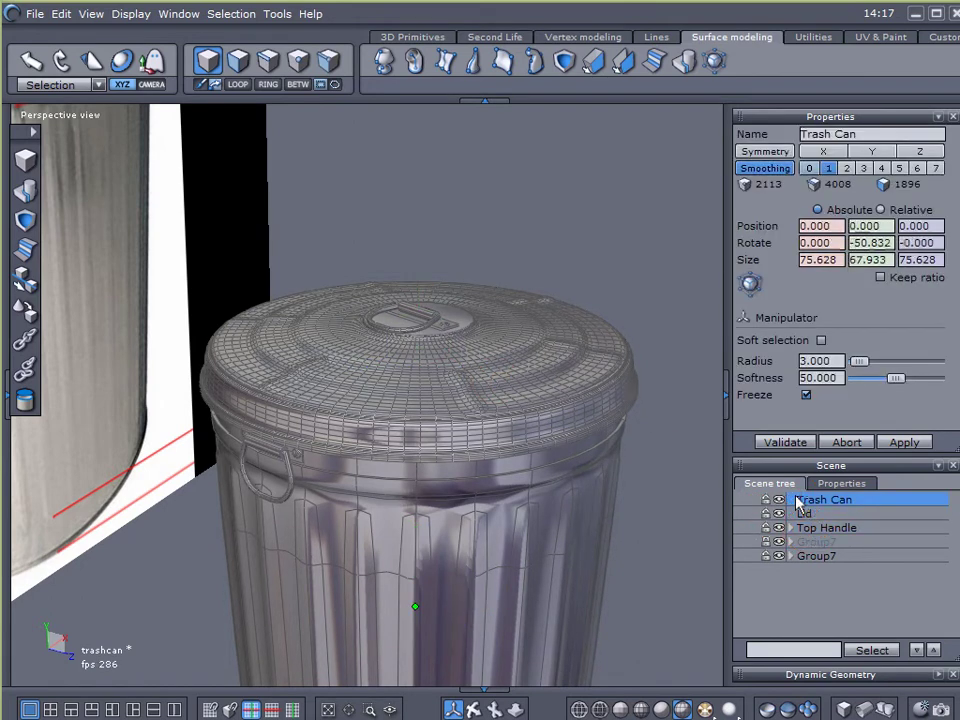
pyautogui.click(802, 514)
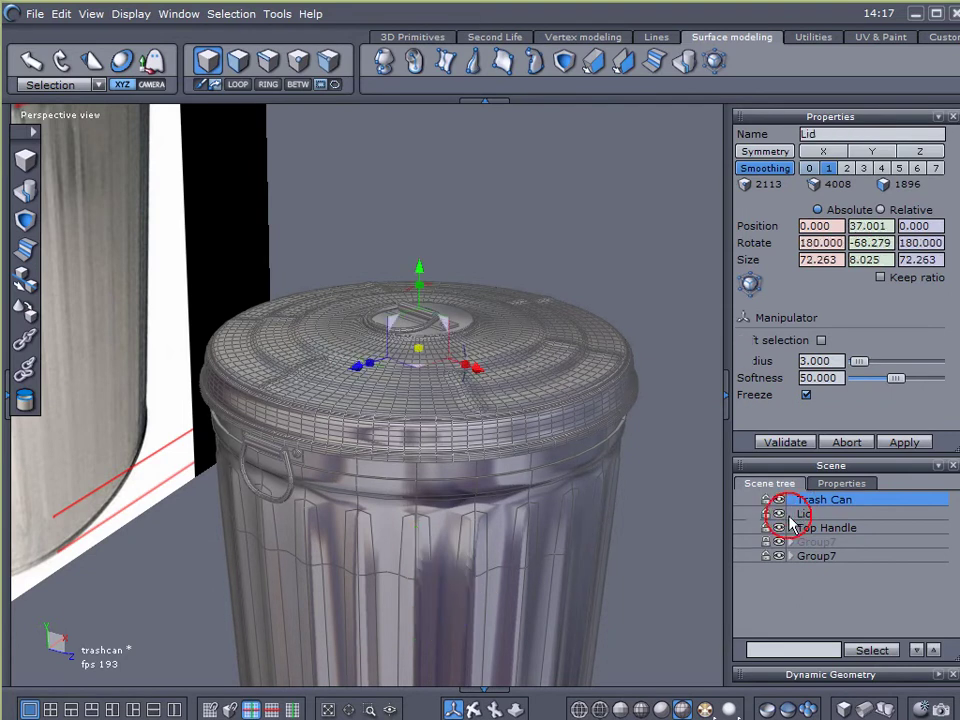
pyautogui.click(804, 521)
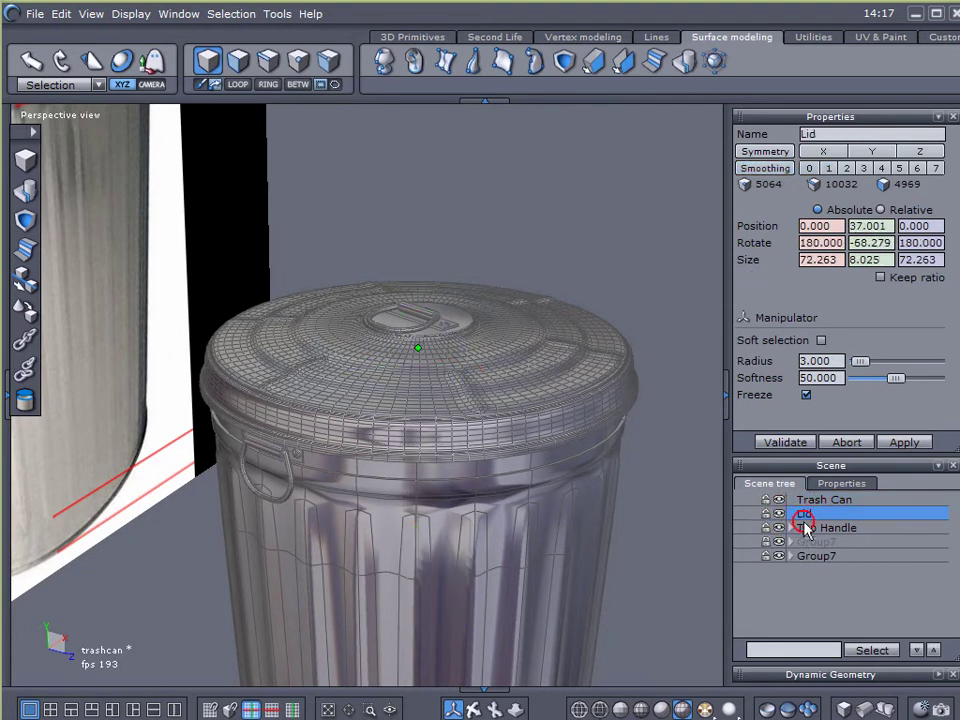
pyautogui.click(791, 528)
pyautogui.click(791, 528)
pyautogui.click(797, 521)
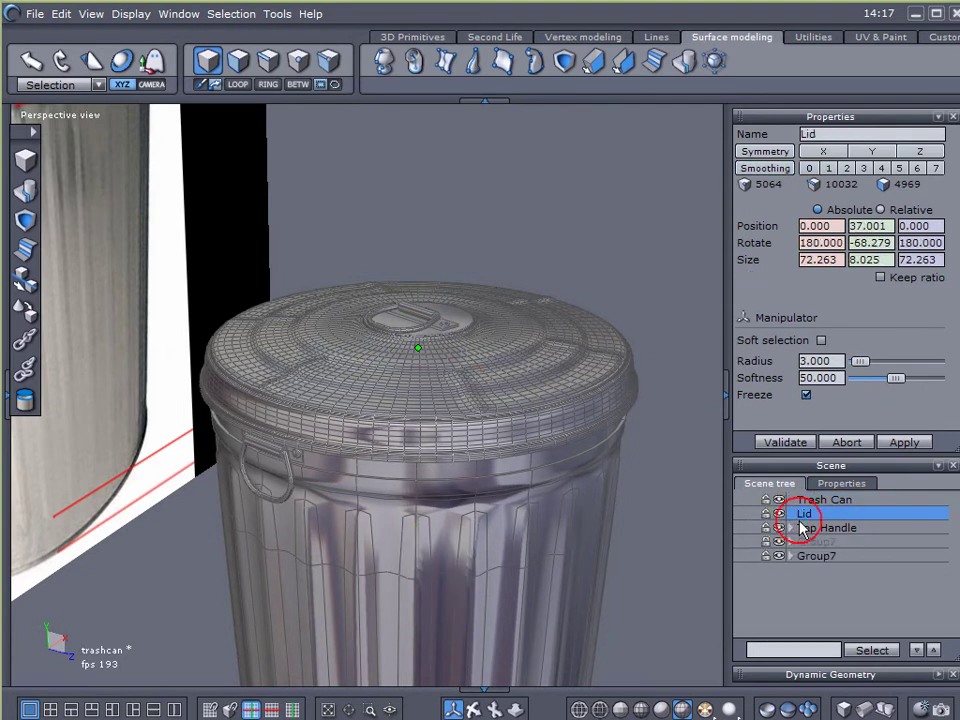
pyautogui.keyDown('shift'); pyautogui.click(432, 330); pyautogui.keyUp('shift')
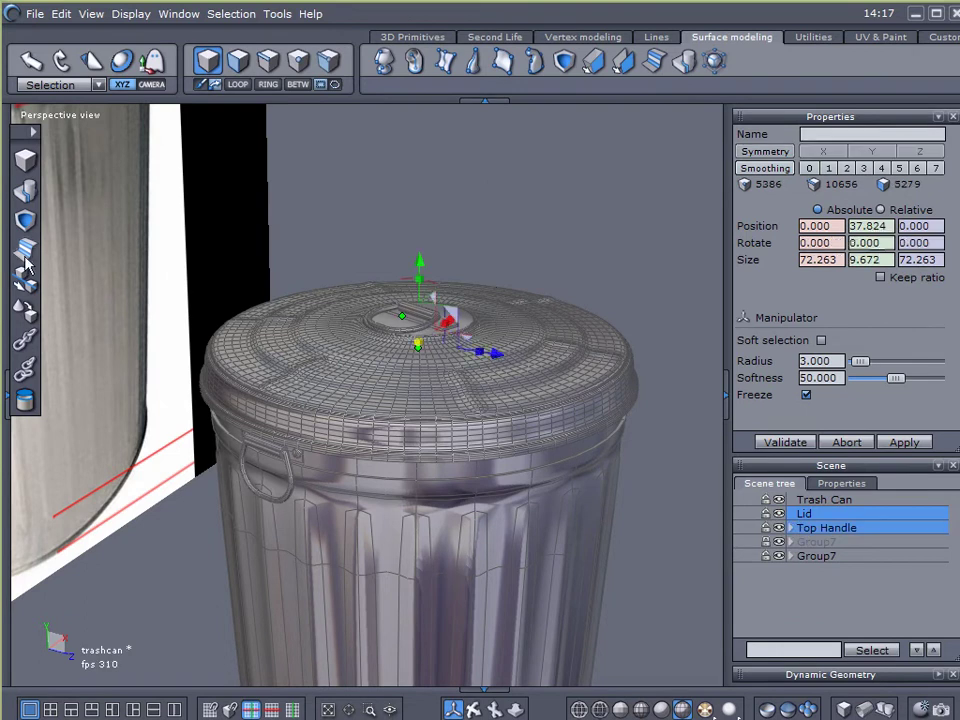
pyautogui.click(25, 343)
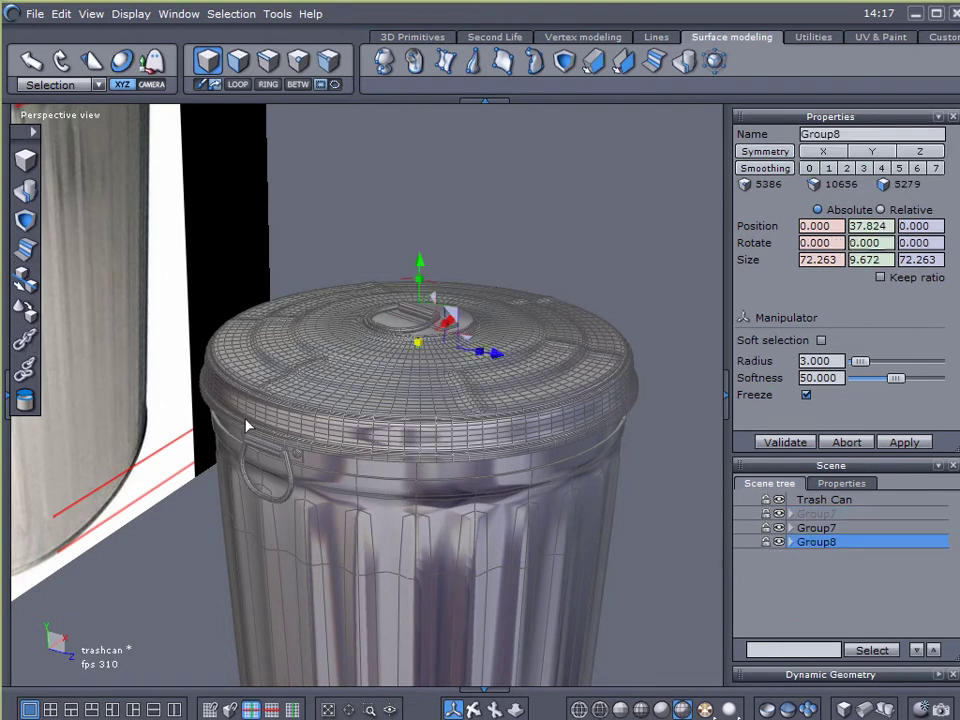
# Step: Make the original side handle selectable, and group the trash can, both side handles and the lid assembly into one group
pyautogui.click(763, 512)
pyautogui.click(696, 454)
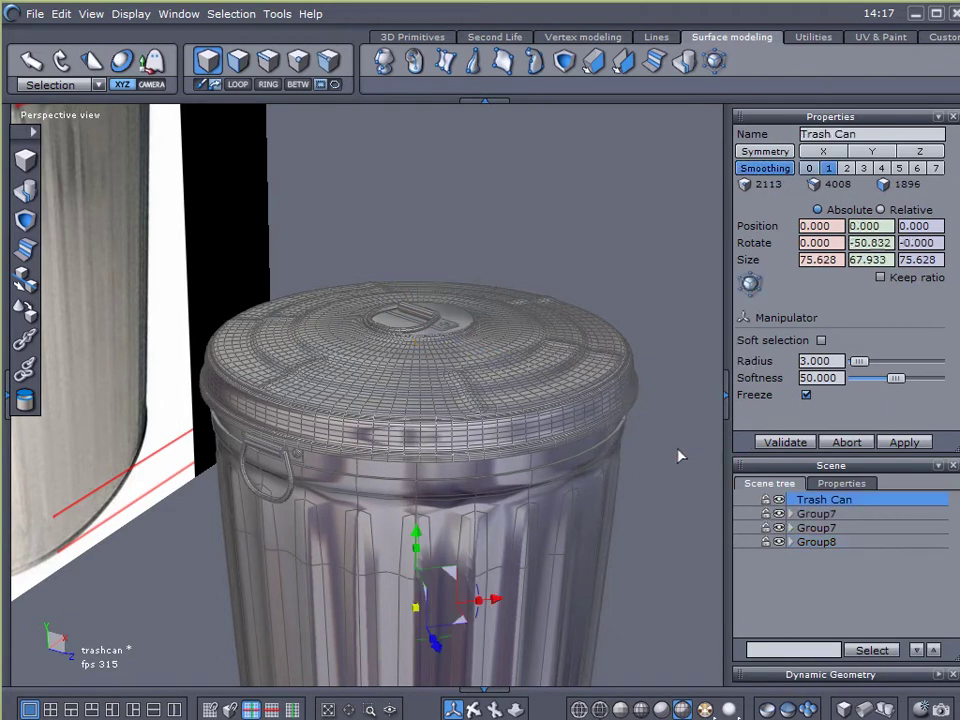
pyautogui.hotkey('ctrl', 'a')
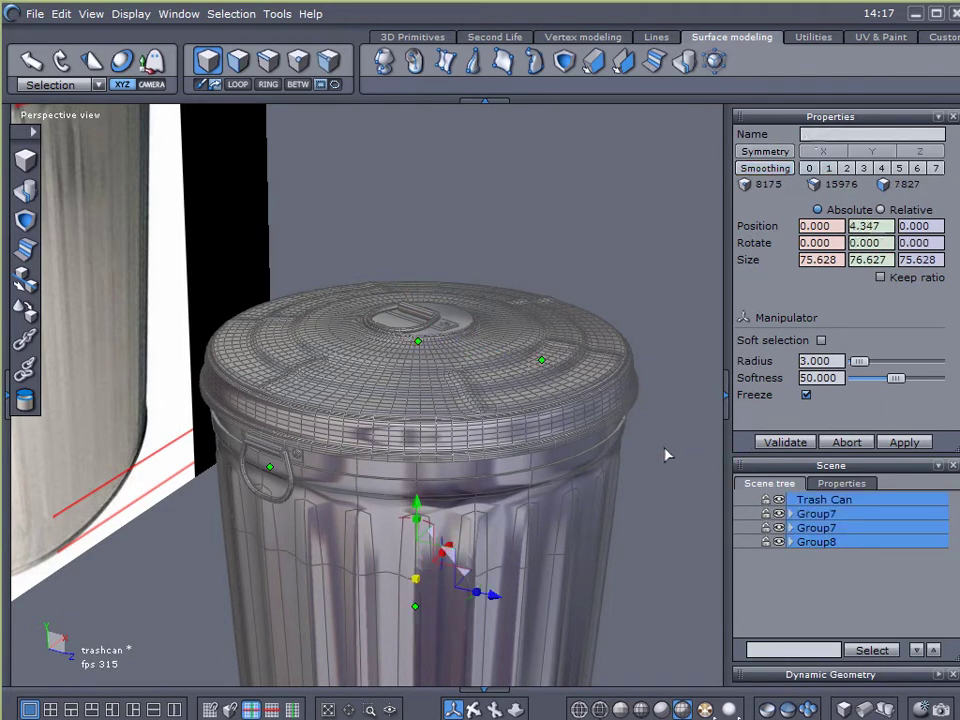
pyautogui.click(24, 340)
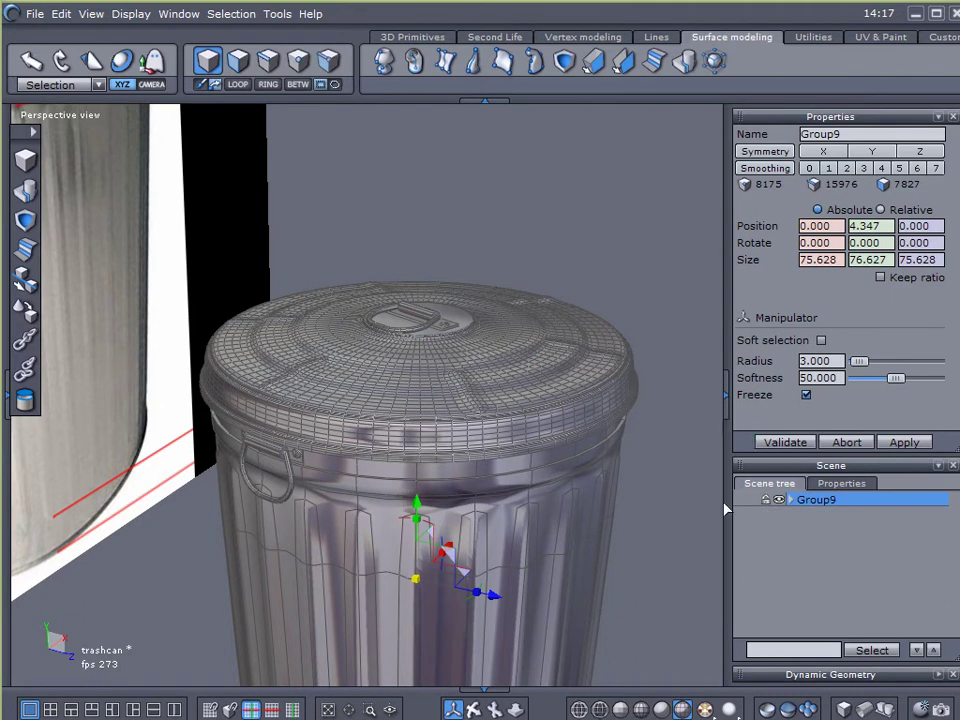
# Step: Ungroup the finished model into the trash can, the two side handles and the lid assembly, and clear the selection
pyautogui.scroll(-3, 605, 455)
pyautogui.moveTo(602, 439); pyautogui.dragTo(381, 402, button='middle')
pyautogui.moveTo(453, 440); pyautogui.dragTo(339, 388, button='middle')
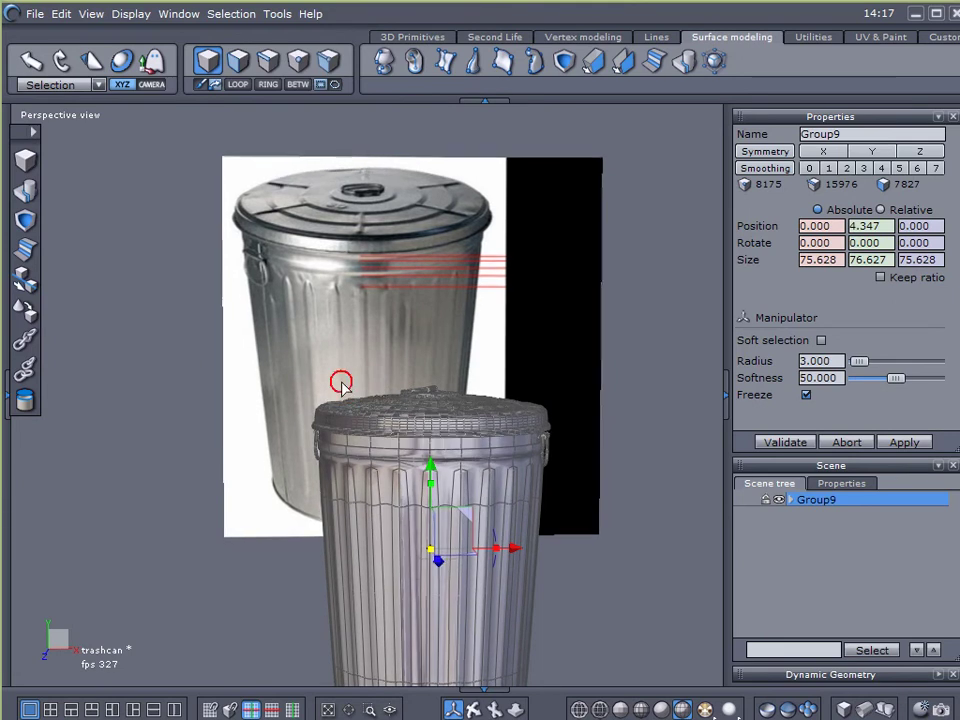
pyautogui.click(25, 372)
pyautogui.click(624, 469)
# Step: Select the trash can and both side handles and group them without the lid assembly
pyautogui.click(815, 513)
pyautogui.click(776, 538)
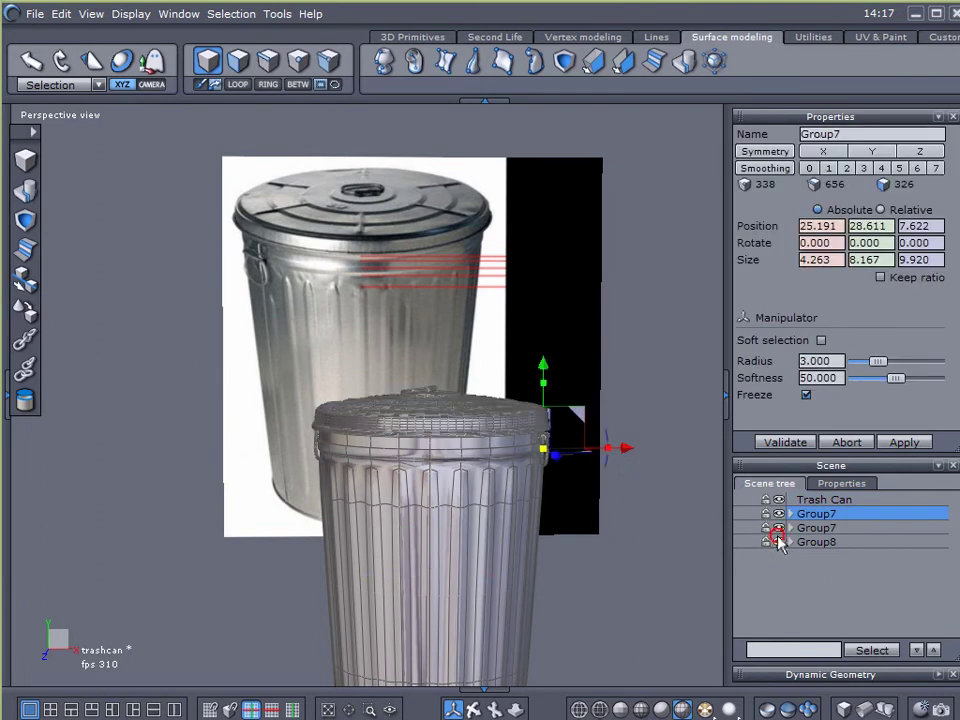
pyautogui.click(780, 528)
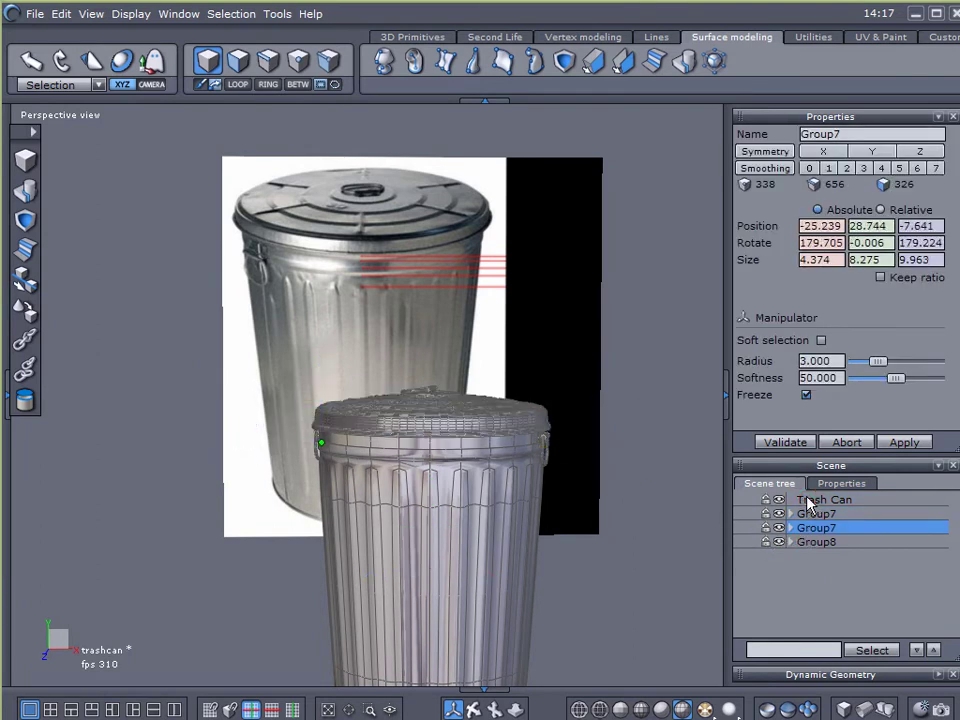
pyautogui.keyDown('shift'); pyautogui.click(796, 502); pyautogui.keyUp('shift')
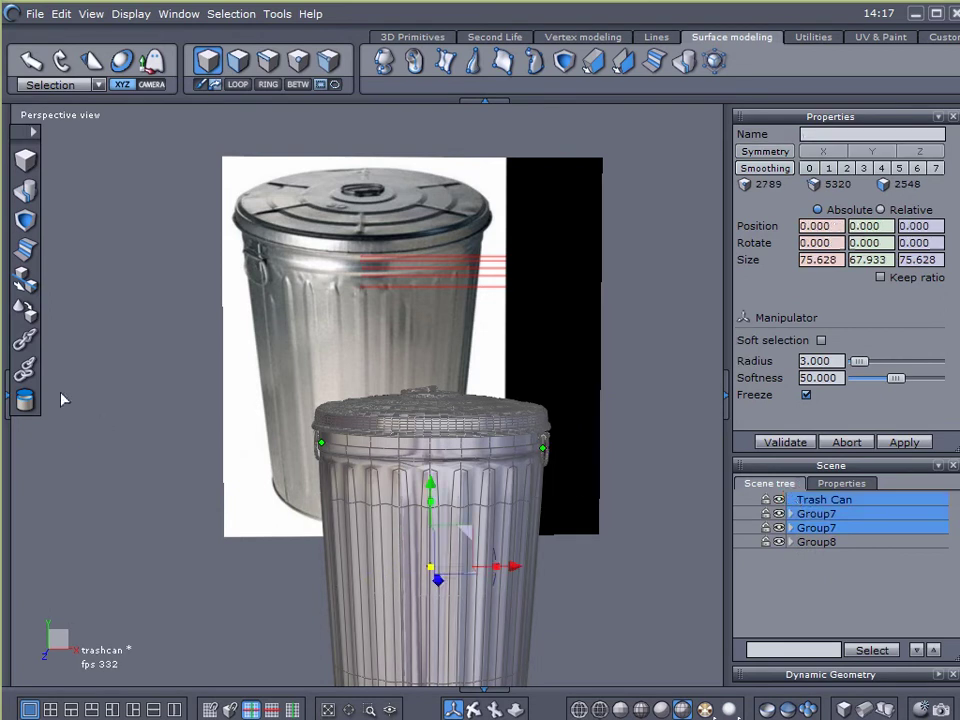
pyautogui.click(27, 344)
# Step: Rotate the can group about 42° around the vertical axis and the lid assembly to about -38°, and clear the selection
pyautogui.moveTo(257, 376); pyautogui.dragTo(354, 561, button='middle')
pyautogui.moveTo(413, 597); pyautogui.dragTo(465, 591)
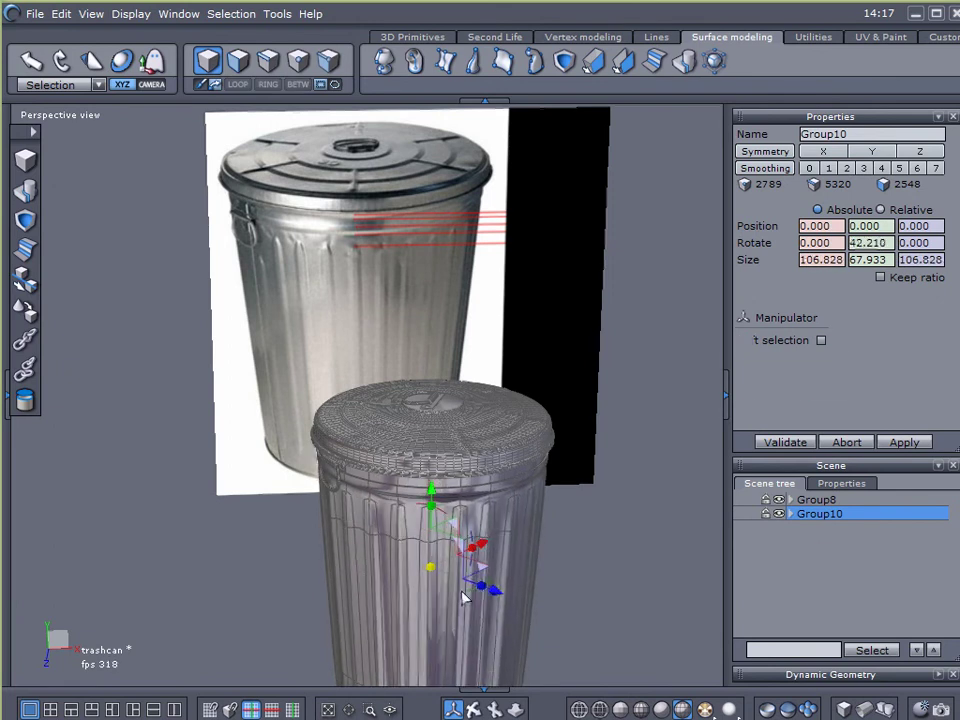
pyautogui.click(487, 459)
pyautogui.moveTo(461, 436); pyautogui.dragTo(425, 440)
pyautogui.click(752, 572)
# Step: Switch the display to shading without wireframe and examine the can, handles and lid from several angles against the reference photo
pyautogui.moveTo(645, 561)
pyautogui.mouseDown(button='right')
pyautogui.moveTo(643, 534)
pyautogui.moveTo(606, 528)
pyautogui.moveTo(605, 538)
pyautogui.mouseUp(button='right')
pyautogui.click(661, 710)
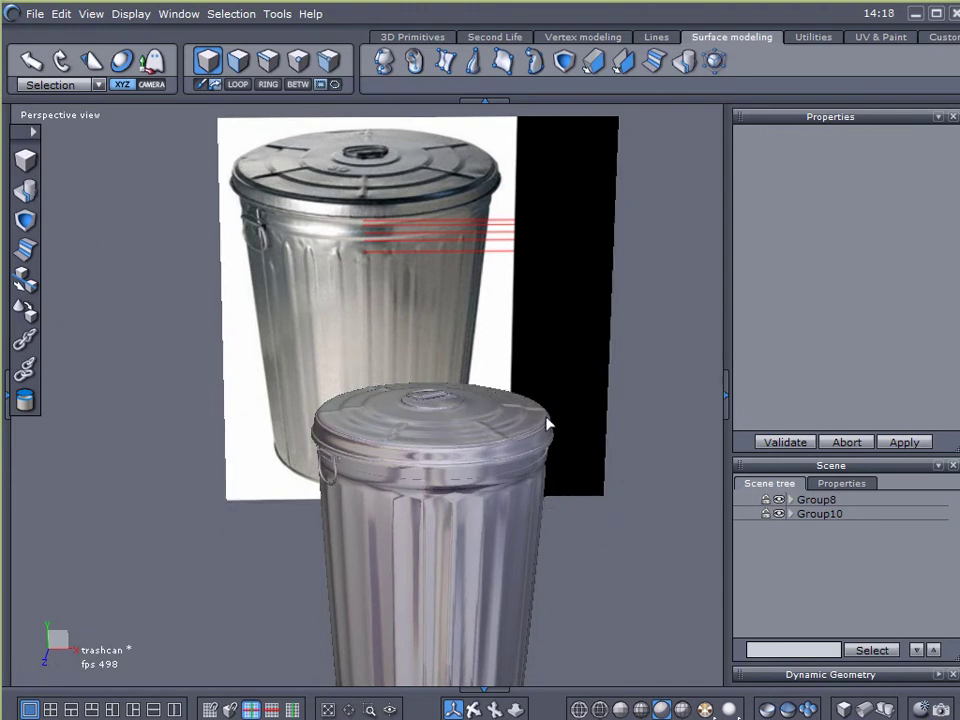
pyautogui.moveTo(545, 468); pyautogui.dragTo(510, 468, button='right')
pyautogui.scroll(-2, 603, 453)
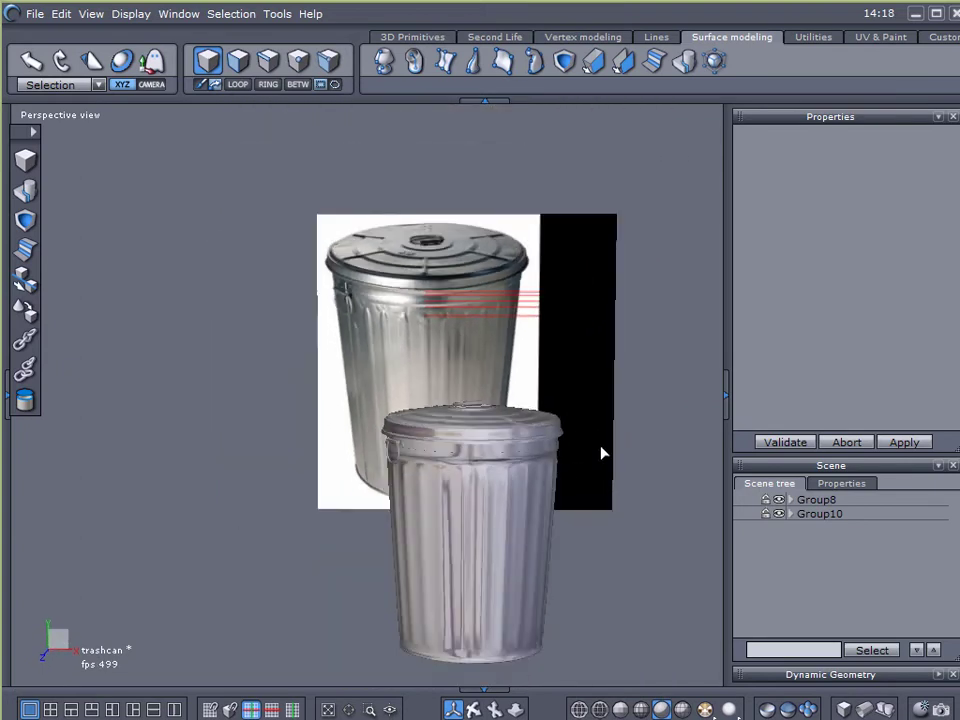
pyautogui.moveTo(603, 453); pyautogui.dragTo(566, 459, button='middle')
pyautogui.moveTo(565, 458); pyautogui.dragTo(470, 455, button='right')
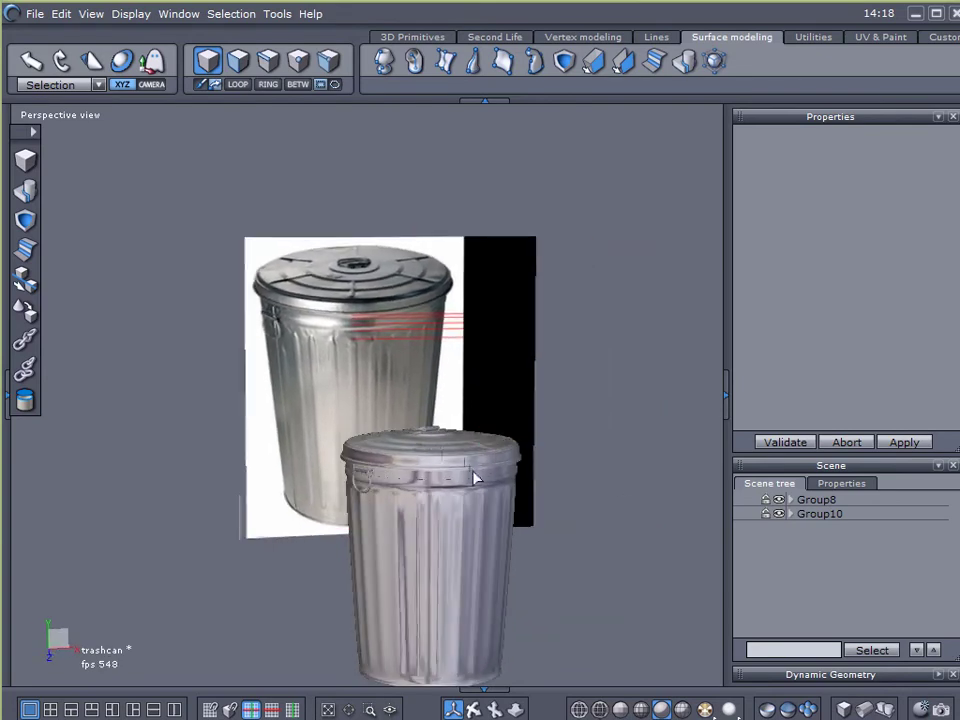
pyautogui.scroll(4, 484, 474)
pyautogui.scroll(-3, 486, 471)
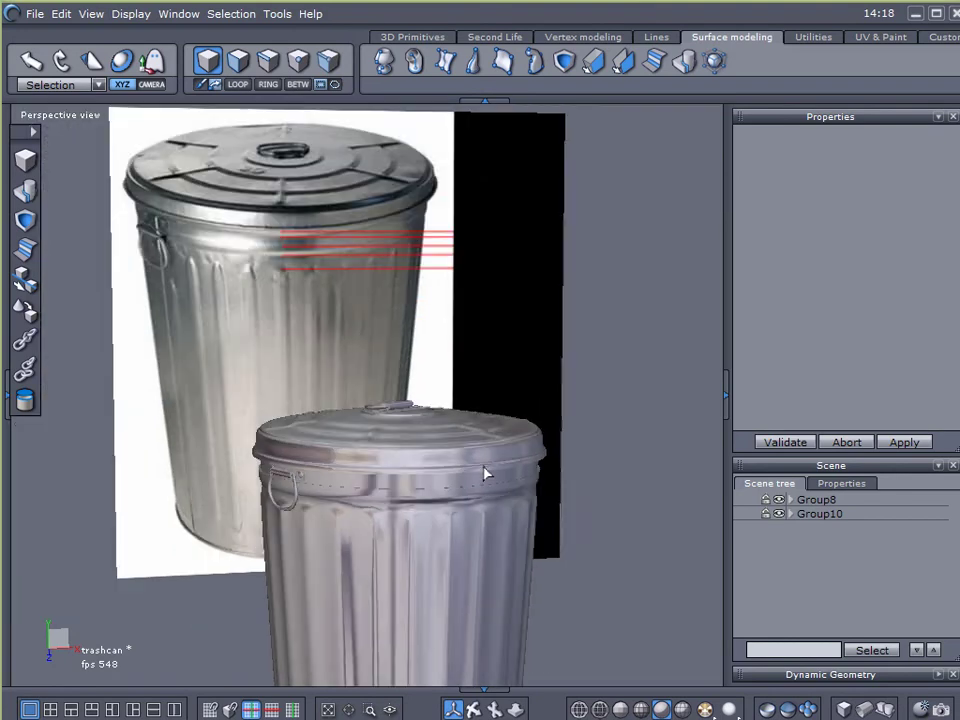
pyautogui.scroll(1, 486, 471)
pyautogui.moveTo(486, 477); pyautogui.dragTo(424, 621, button='right')
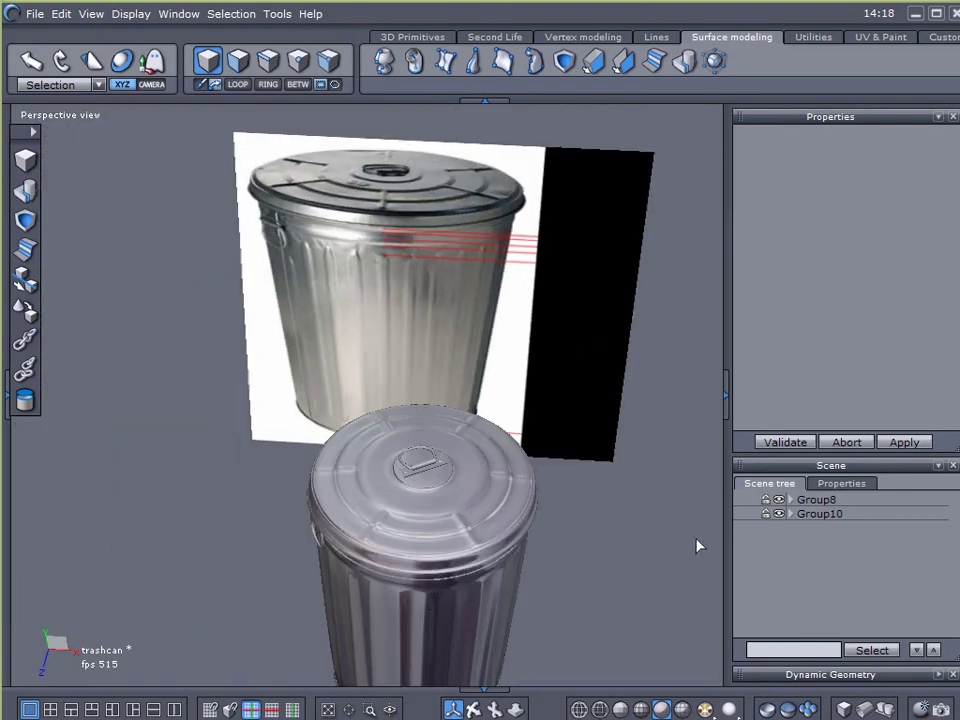
# Step: Hide the lid assembly and ungroup the can from its two side handles
pyautogui.click(779, 499)
pyautogui.click(470, 577)
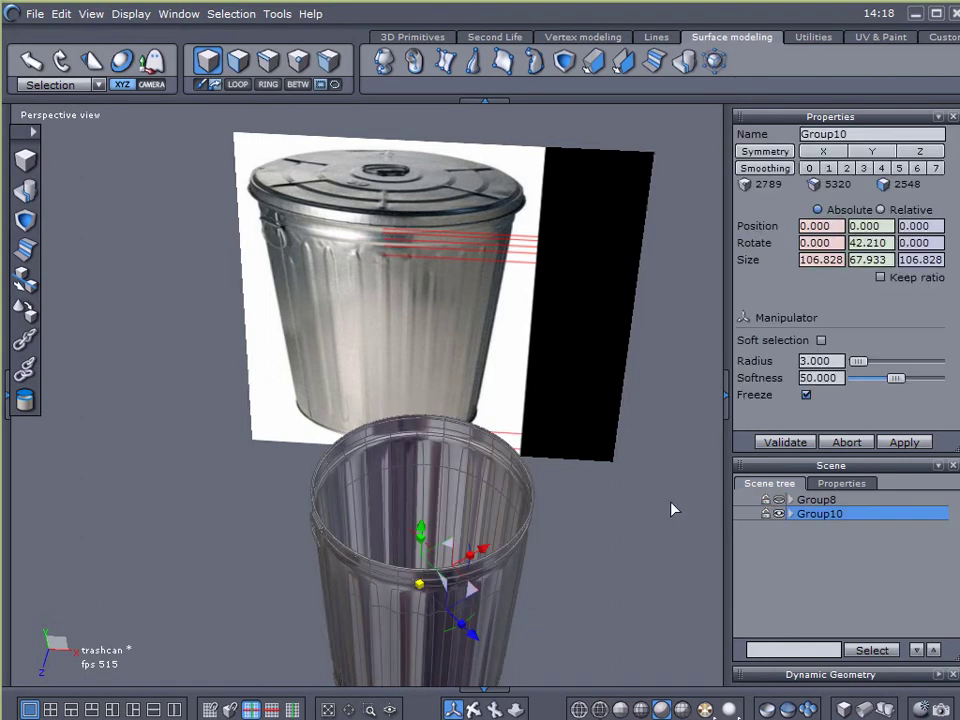
pyautogui.moveTo(613, 567); pyautogui.dragTo(60, 452, button='right')
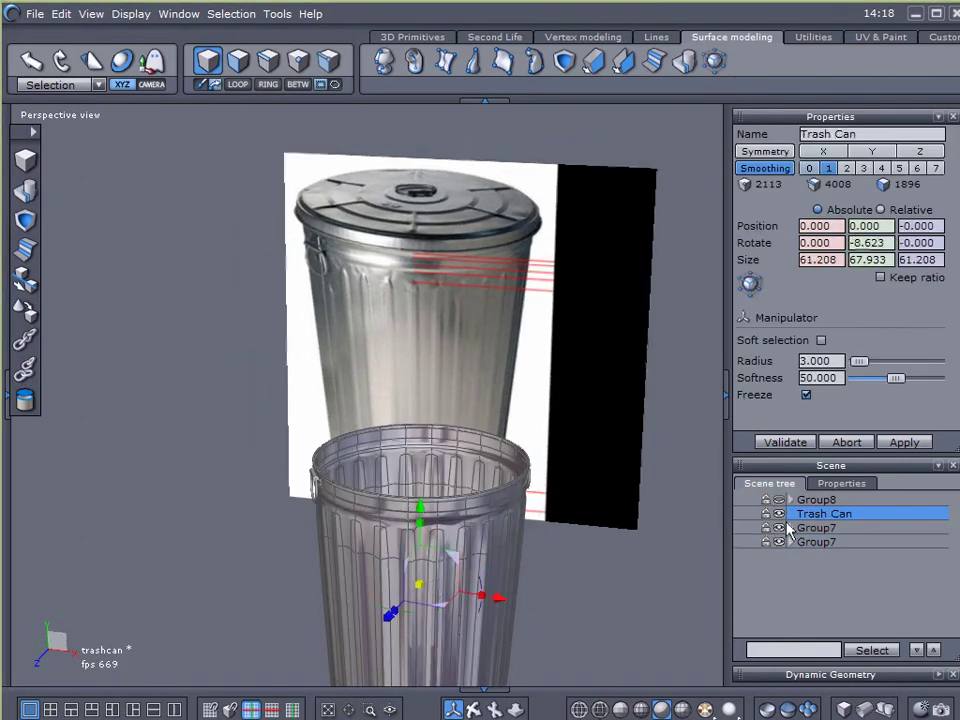
pyautogui.moveTo(579, 523); pyautogui.dragTo(560, 456, button='right')
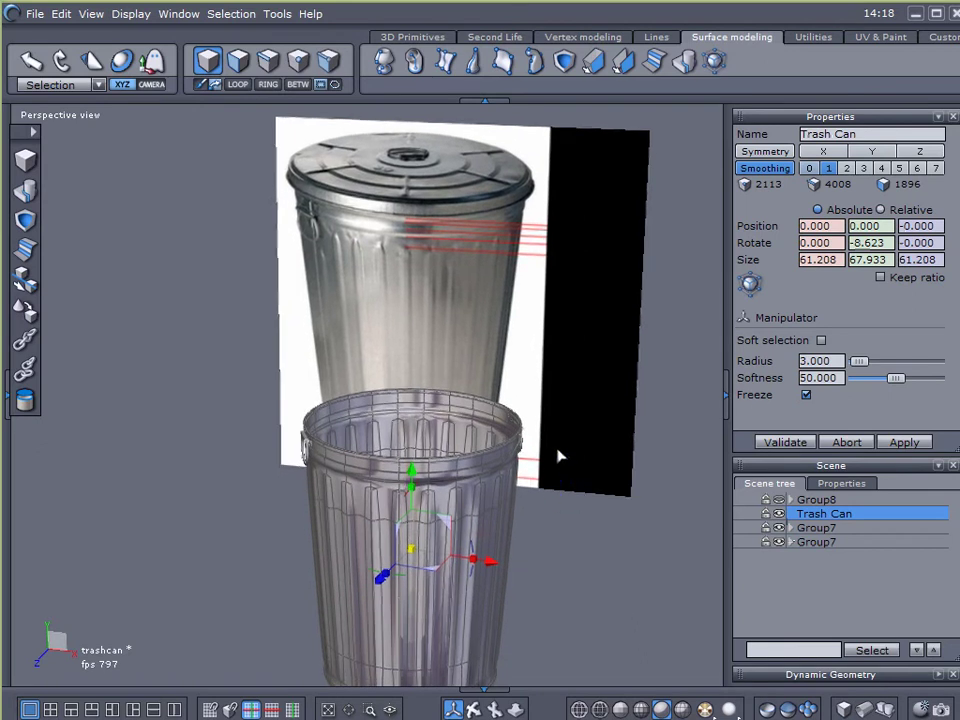
# Step: Start Tweak in point mode on the can and enable soft selection with a radius of about 6.544
pyautogui.click(572, 37)
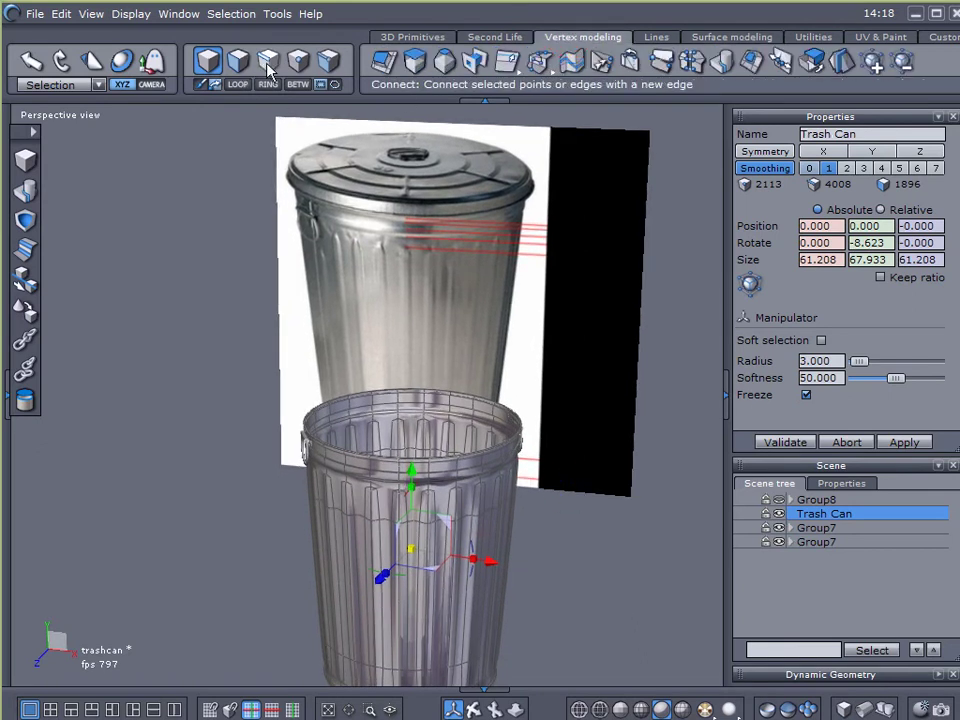
pyautogui.click(298, 62)
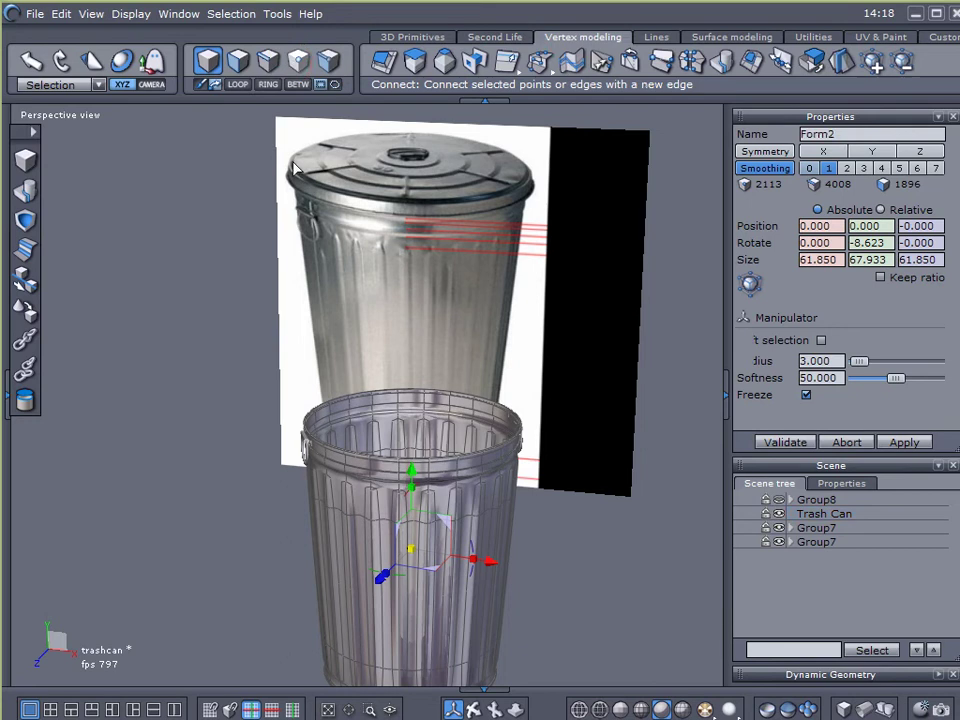
pyautogui.click(597, 65)
pyautogui.moveTo(623, 316); pyautogui.dragTo(610, 224, button='right')
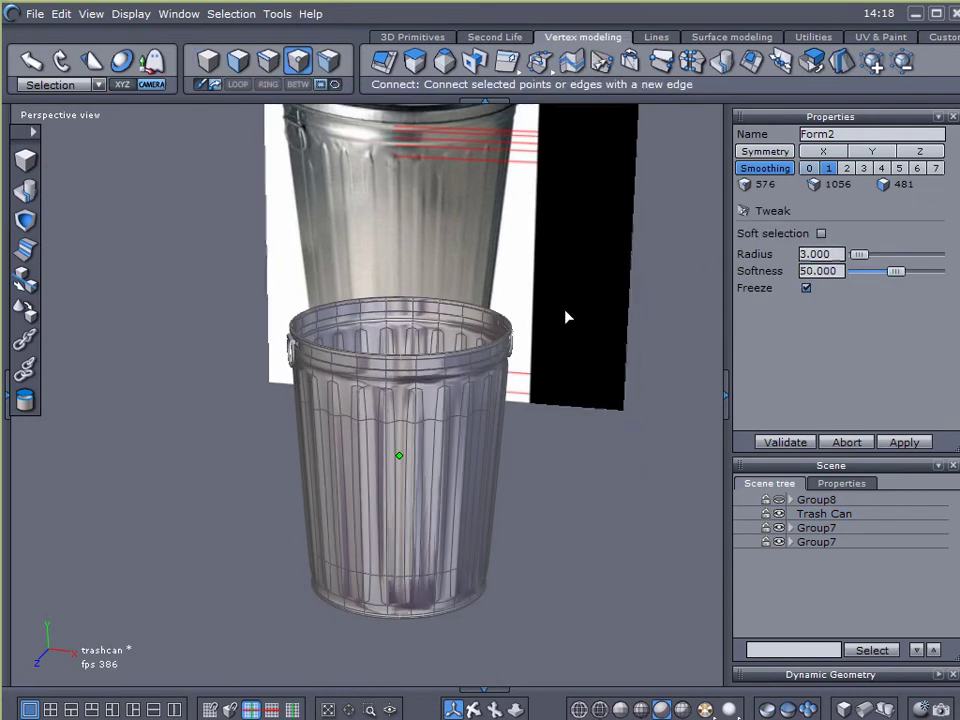
pyautogui.click(820, 234)
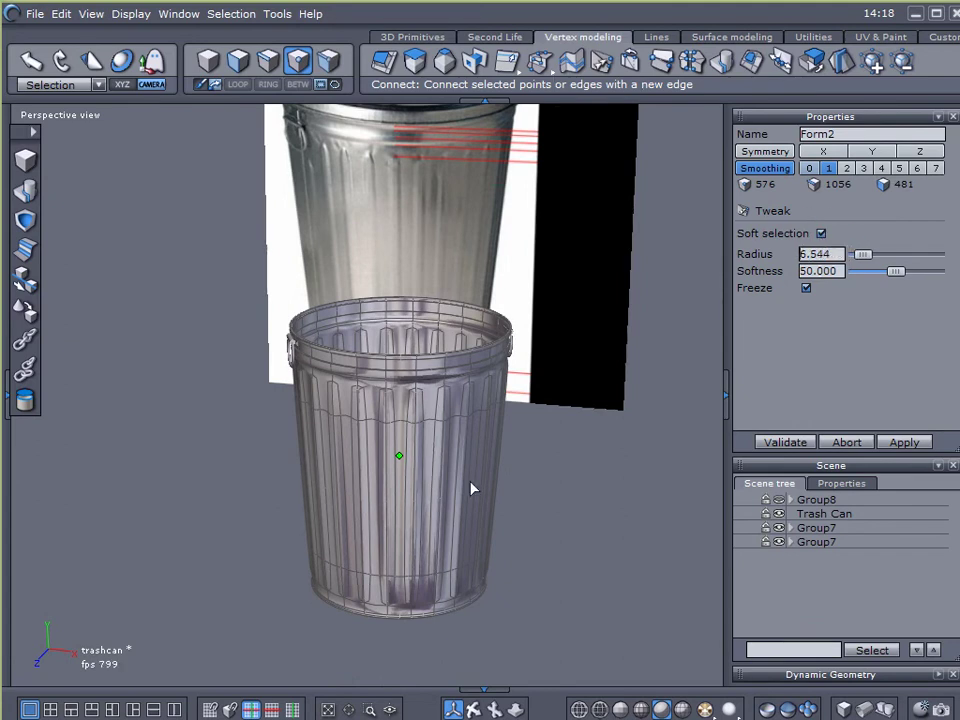
# Step: Collapse the trash can's smoothing into its mesh so the individual points can be edited
pyautogui.click(797, 514)
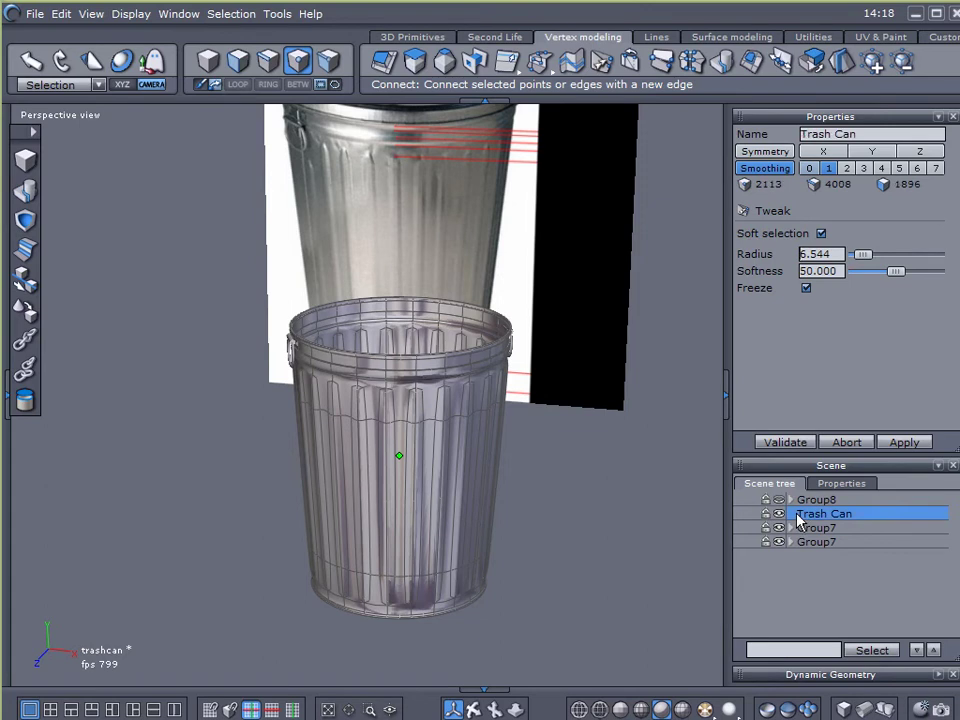
pyautogui.click(938, 676)
pyautogui.click(744, 567)
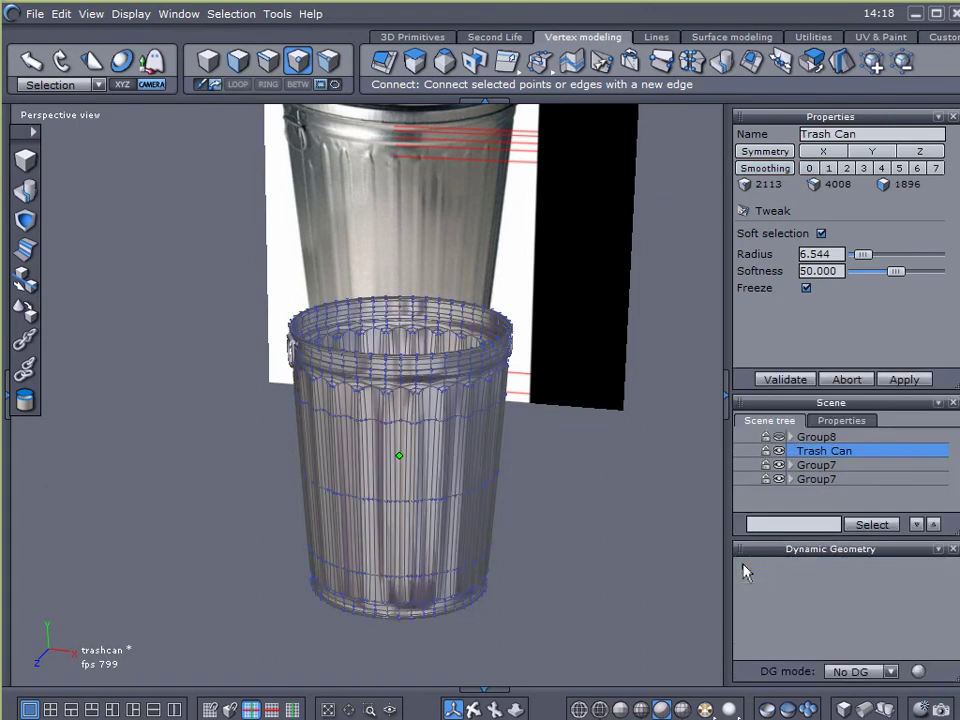
pyautogui.scroll(5, 480, 456)
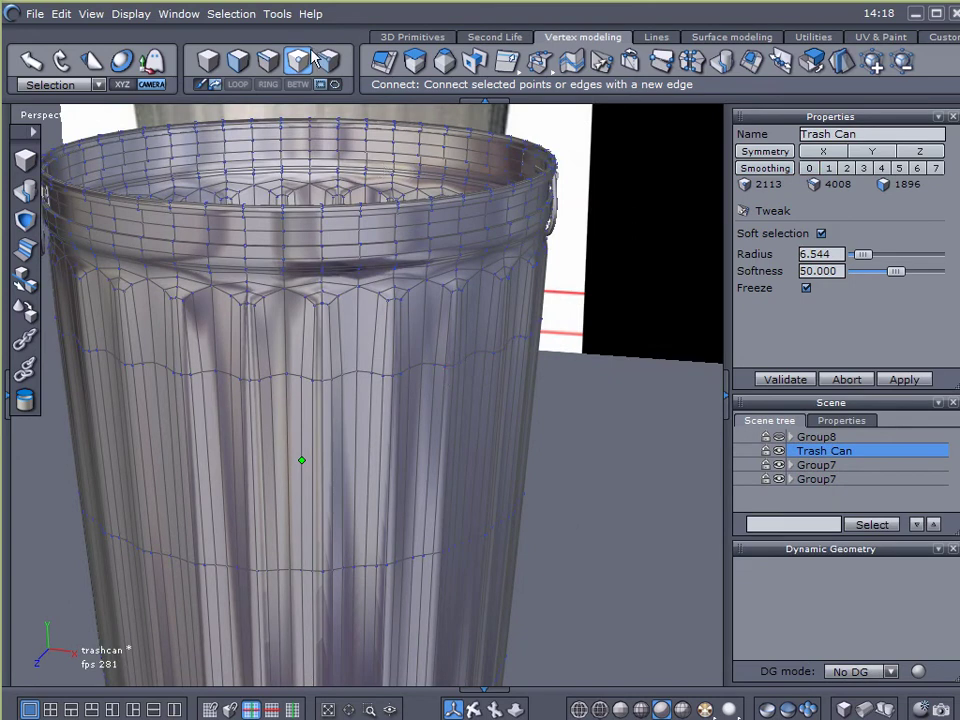
# Step: Restart Tweak on the can's points, undo a trial pull, and enable soft selection with a radius of 6.521
pyautogui.click(600, 61)
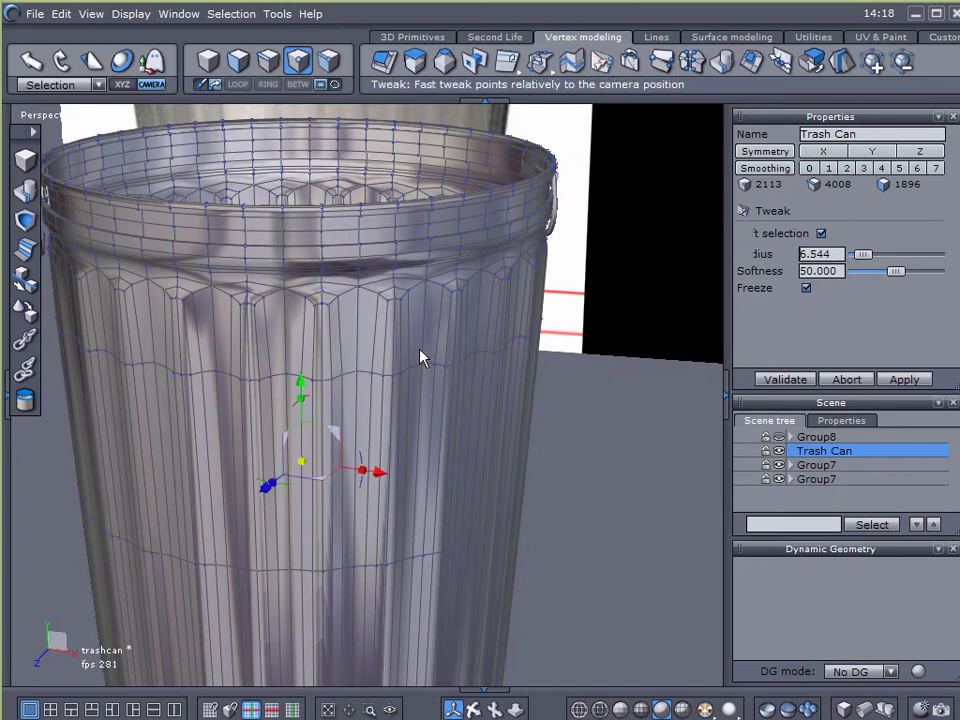
pyautogui.moveTo(444, 368); pyautogui.dragTo(433, 362)
pyautogui.hotkey('ctrl', 'z')
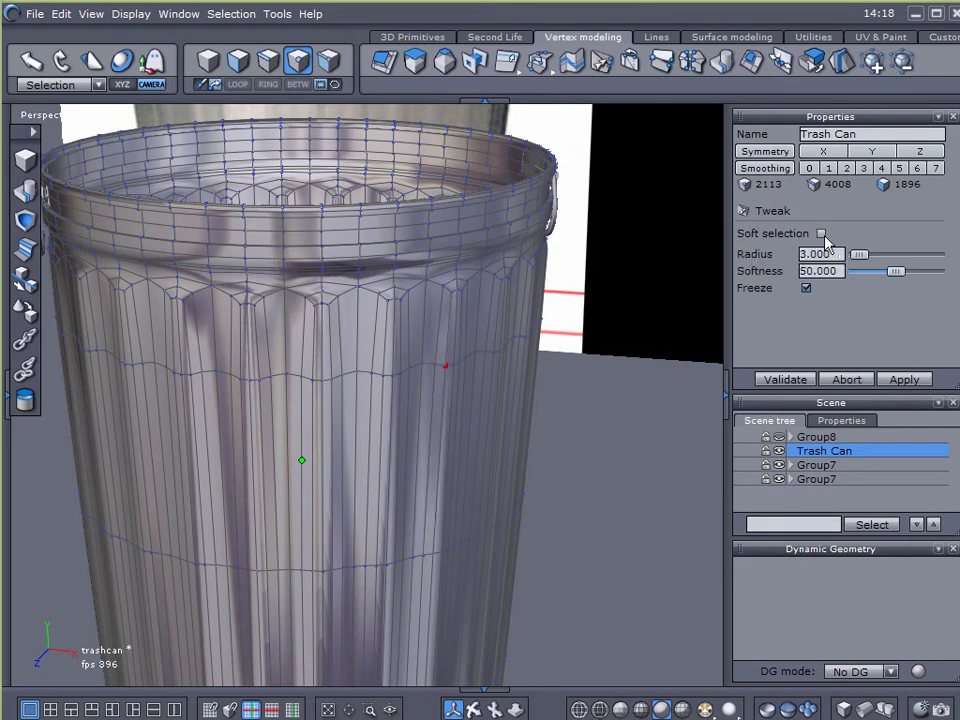
pyautogui.moveTo(826, 256); pyautogui.dragTo(836, 254)
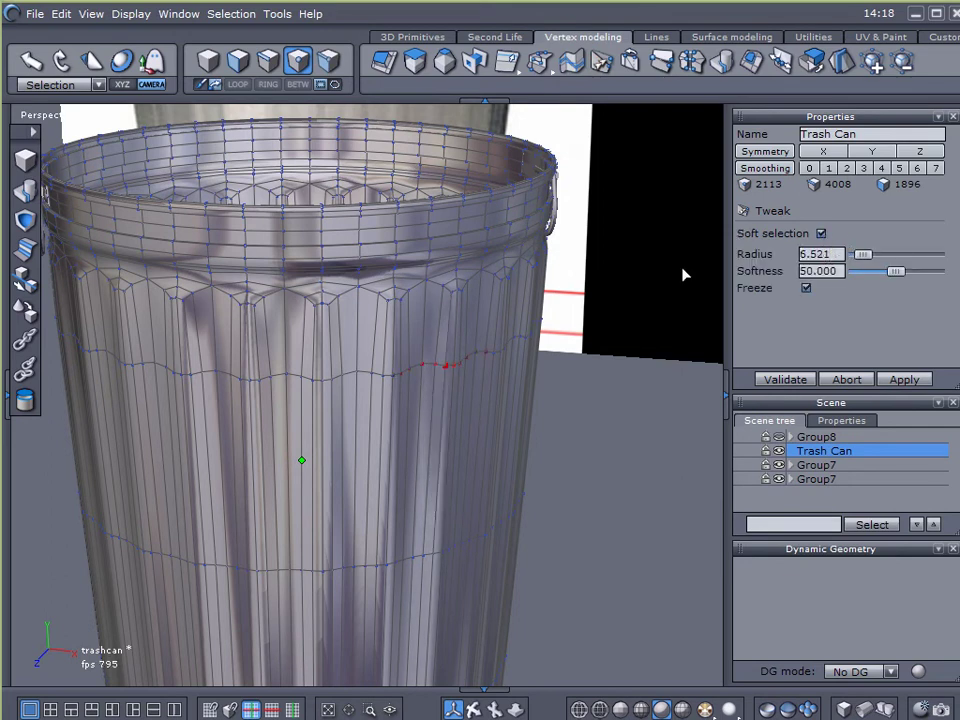
# Step: Shift points sideways in the can's upper and middle rows and at one rib top to dent the front wall
pyautogui.moveTo(459, 365); pyautogui.dragTo(442, 366)
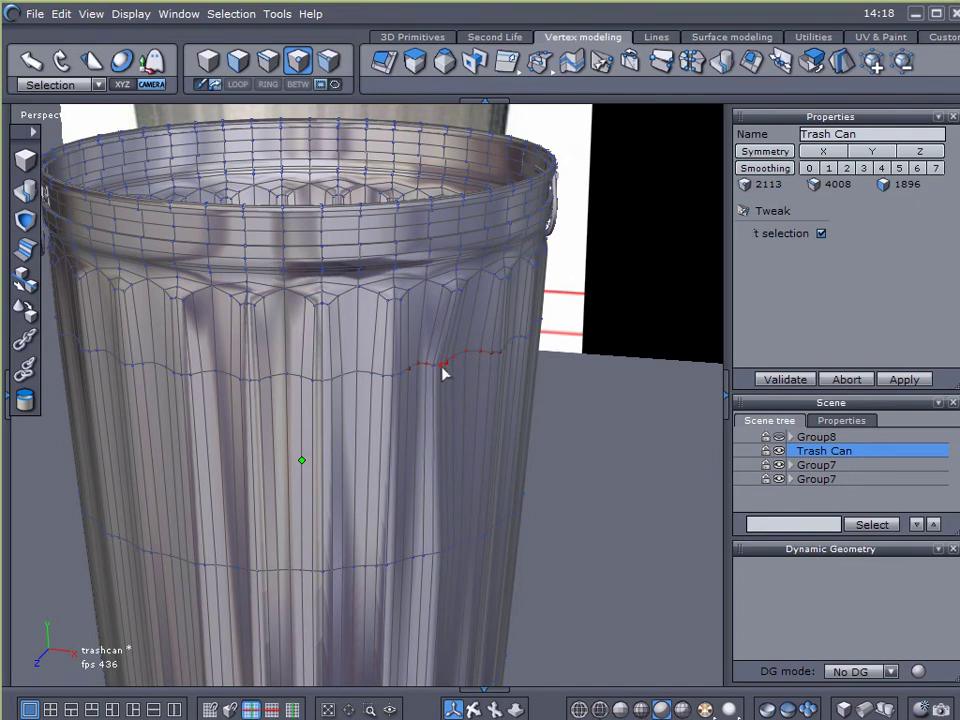
pyautogui.moveTo(423, 447); pyautogui.dragTo(467, 388, button='right')
pyautogui.moveTo(234, 497); pyautogui.dragTo(246, 495)
pyautogui.moveTo(142, 479); pyautogui.dragTo(156, 475)
pyautogui.moveTo(222, 224); pyautogui.dragTo(240, 222)
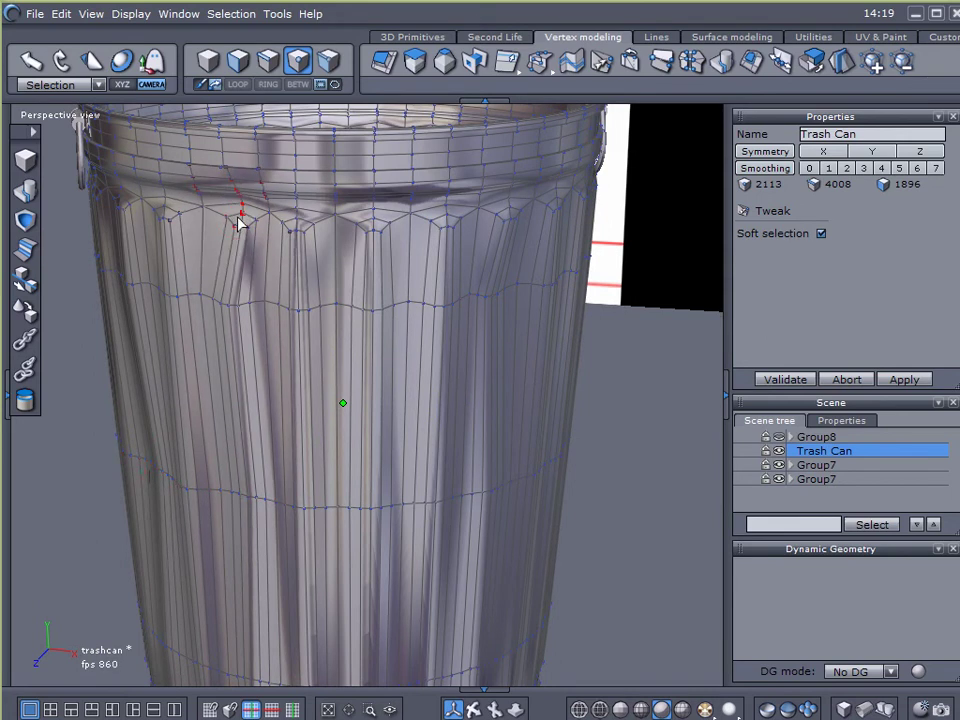
# Step: Turn to the can's adjacent side and push a middle-row point, a rib top and an upper-row point inward
pyautogui.moveTo(384, 504); pyautogui.dragTo(536, 534, button='right')
pyautogui.moveTo(382, 452); pyautogui.dragTo(361, 446)
pyautogui.moveTo(399, 213); pyautogui.dragTo(380, 204)
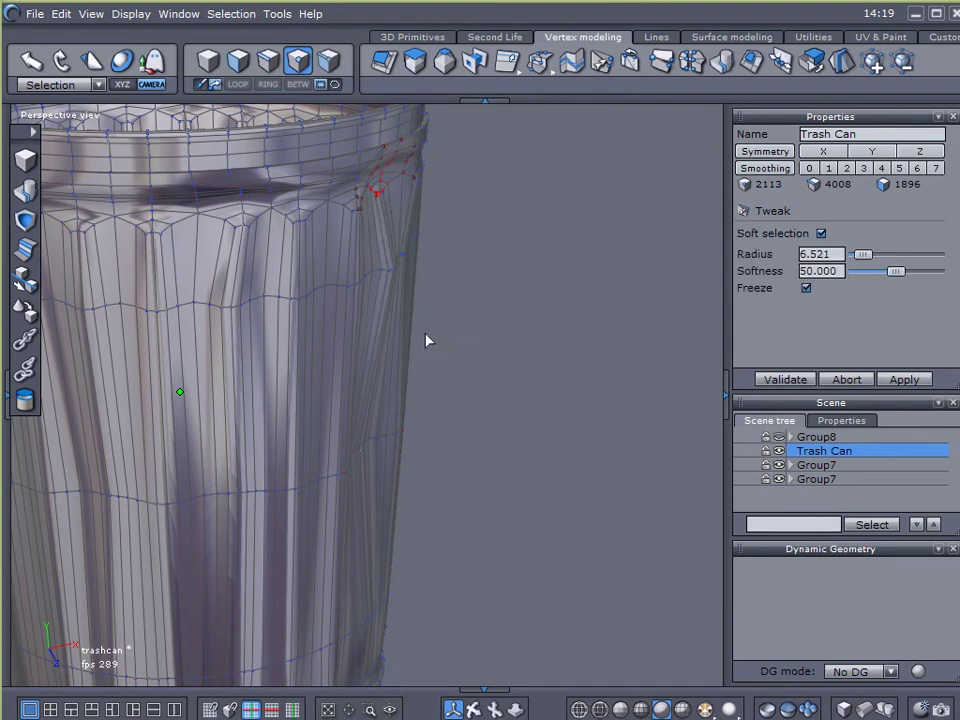
pyautogui.moveTo(394, 279); pyautogui.dragTo(380, 274)
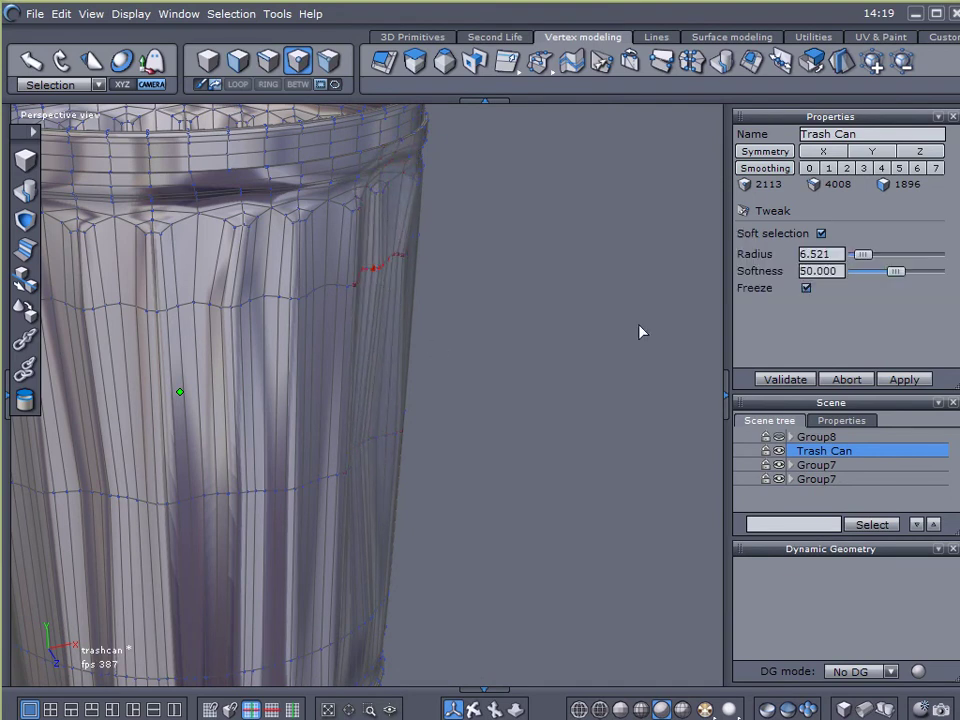
# Step: Set the soft selection radius to 9.545 and dent the wall at two points in the can's lower half
pyautogui.click(861, 255)
pyautogui.moveTo(523, 388); pyautogui.dragTo(524, 393, button='right')
pyautogui.moveTo(381, 493); pyautogui.dragTo(377, 495)
pyautogui.moveTo(332, 592); pyautogui.dragTo(318, 585)
# Step: On another side of the can, bend a rib by shifting points in the middle row, rib top and lower row
pyautogui.moveTo(513, 509); pyautogui.dragTo(192, 455, button='right')
pyautogui.moveTo(418, 415); pyautogui.dragTo(338, 498, button='right')
pyautogui.moveTo(418, 466); pyautogui.dragTo(399, 467)
pyautogui.moveTo(470, 209); pyautogui.dragTo(450, 210)
pyautogui.moveTo(465, 641); pyautogui.dragTo(454, 636)
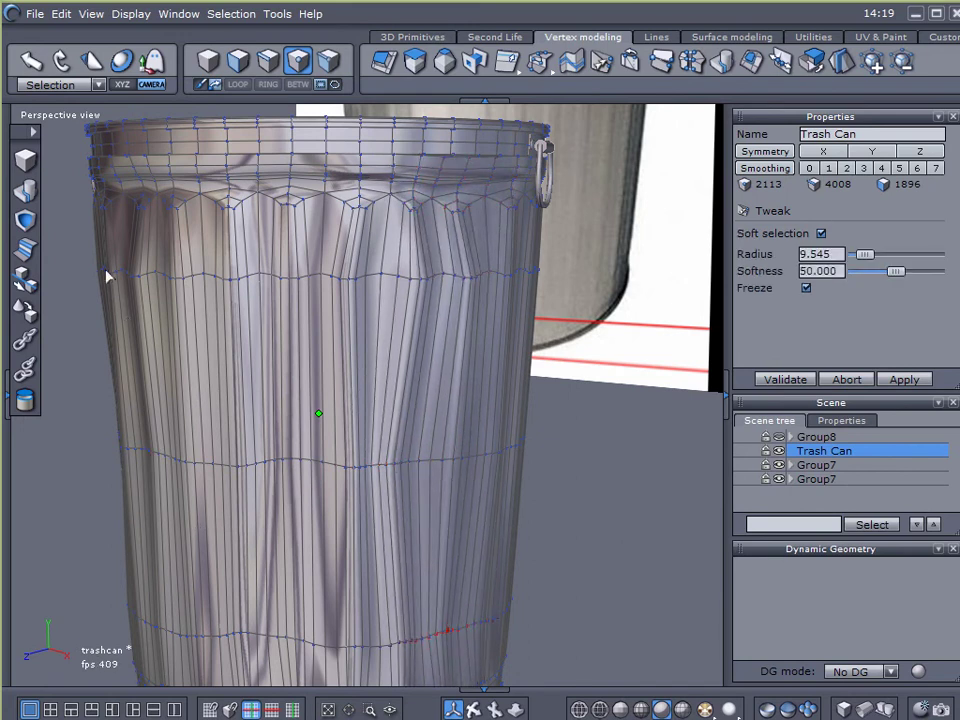
# Step: Push two points of the upper row inward along the can's side edge
pyautogui.moveTo(103, 267); pyautogui.dragTo(118, 270)
pyautogui.moveTo(275, 392); pyautogui.dragTo(297, 378, button='middle')
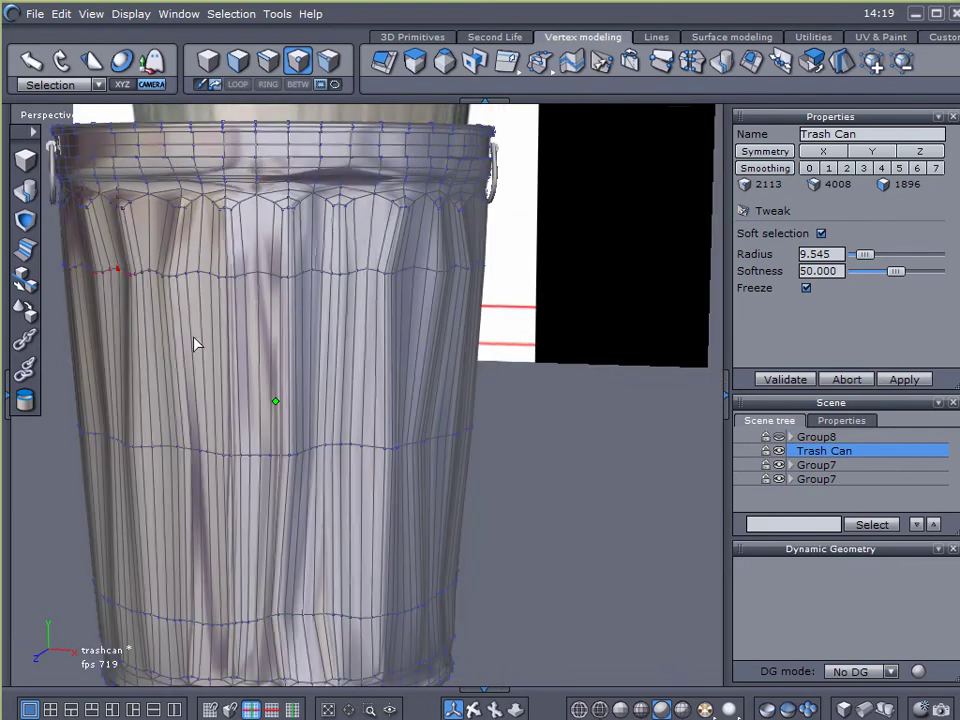
pyautogui.moveTo(68, 269); pyautogui.dragTo(74, 271)
pyautogui.moveTo(333, 366); pyautogui.dragTo(397, 301, button='middle')
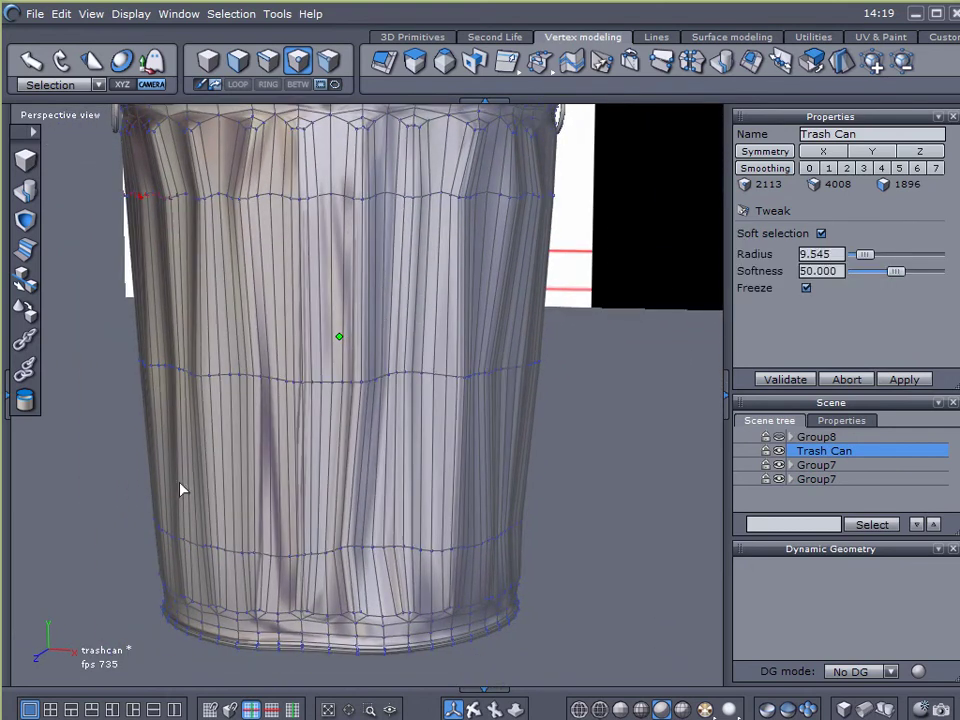
# Step: Push in a lower-row point at the can's side edge and shift a nearby middle-row point sideways
pyautogui.moveTo(159, 531); pyautogui.dragTo(178, 532)
pyautogui.moveTo(206, 374); pyautogui.dragTo(222, 374)
pyautogui.moveTo(392, 386); pyautogui.dragTo(587, 424, button='middle')
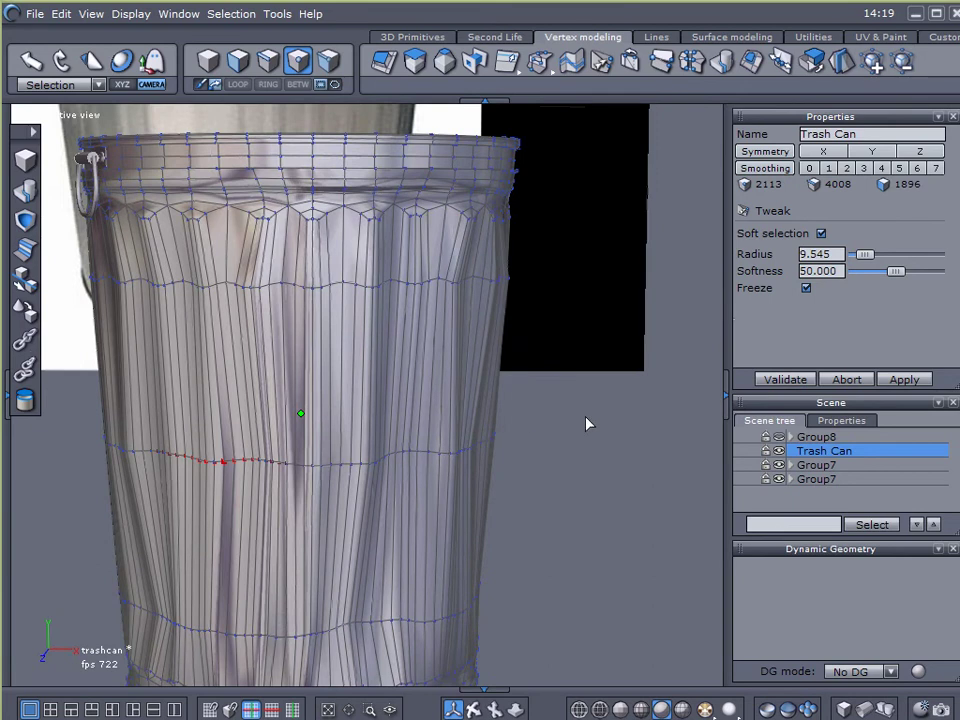
# Step: Deselect the can, validate the Tweak edits and show the lid assembly again
pyautogui.click(790, 503)
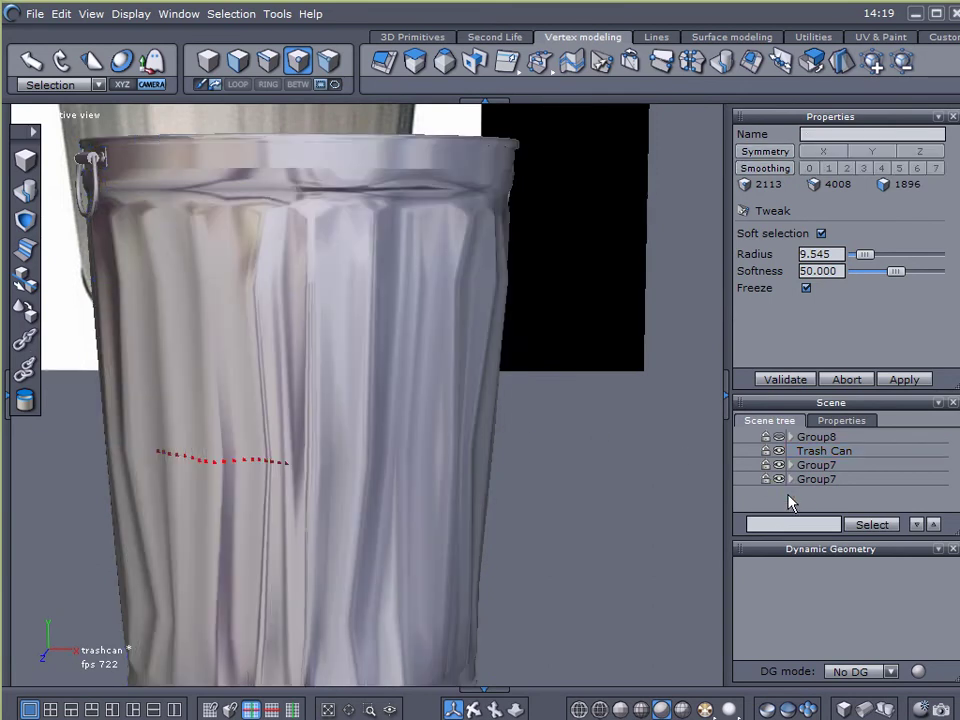
pyautogui.click(787, 381)
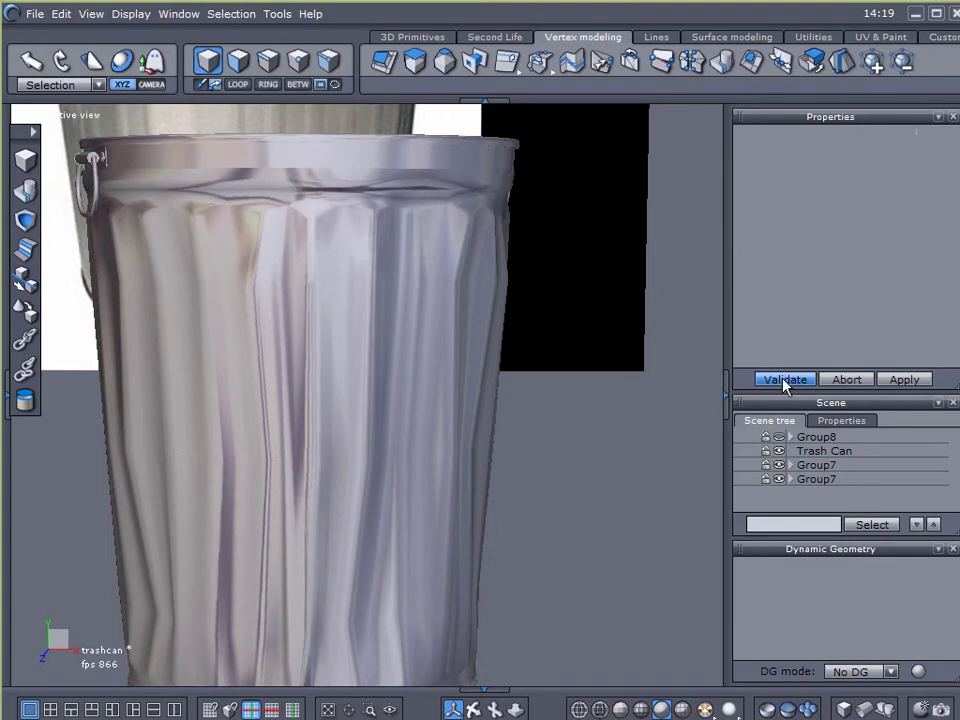
pyautogui.click(779, 438)
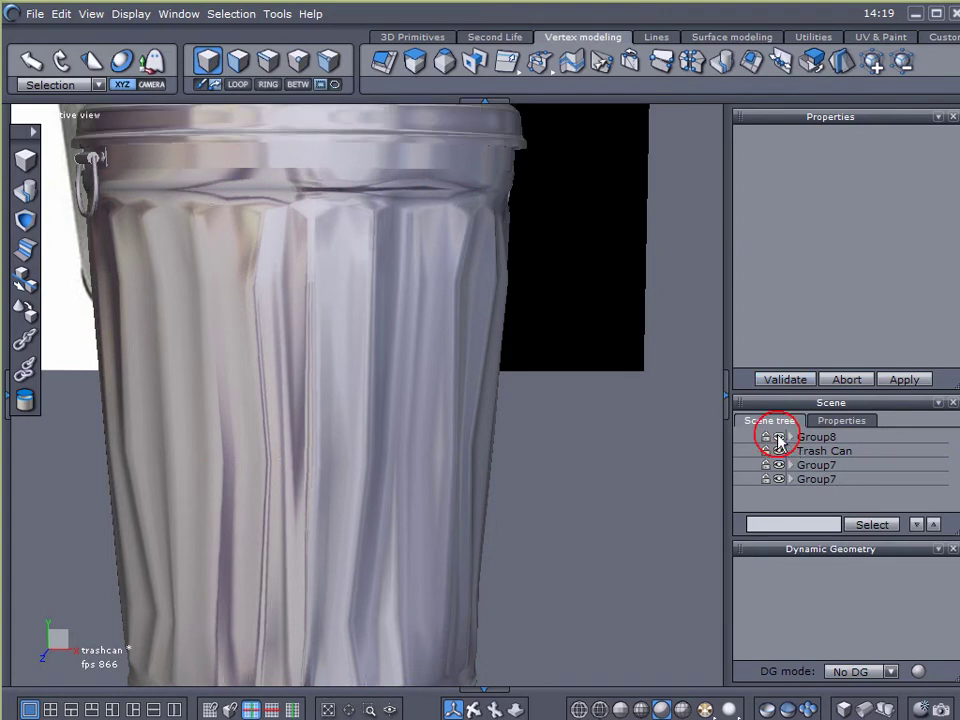
# Step: Ungroup the lid assembly so the lid and its top handle are separate objects
pyautogui.click(521, 146)
pyautogui.moveTo(590, 200); pyautogui.dragTo(615, 266, button='middle')
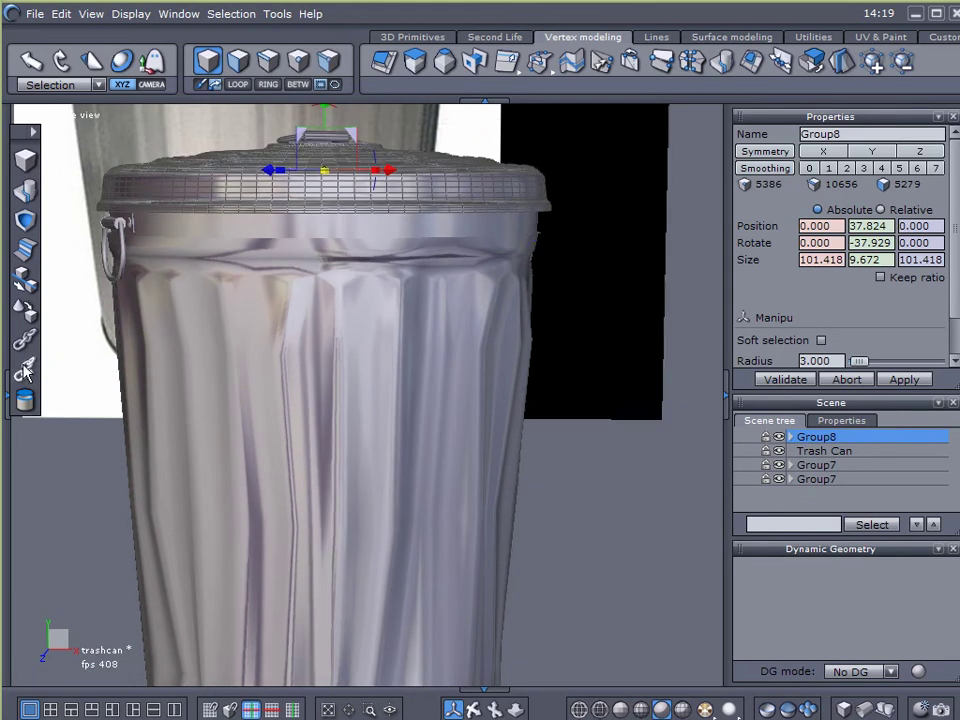
pyautogui.click(27, 372)
# Step: Start the Tweak tool on the lid with soft selection enabled and a radius of 7.282
pyautogui.moveTo(546, 304); pyautogui.dragTo(578, 259, button='middle')
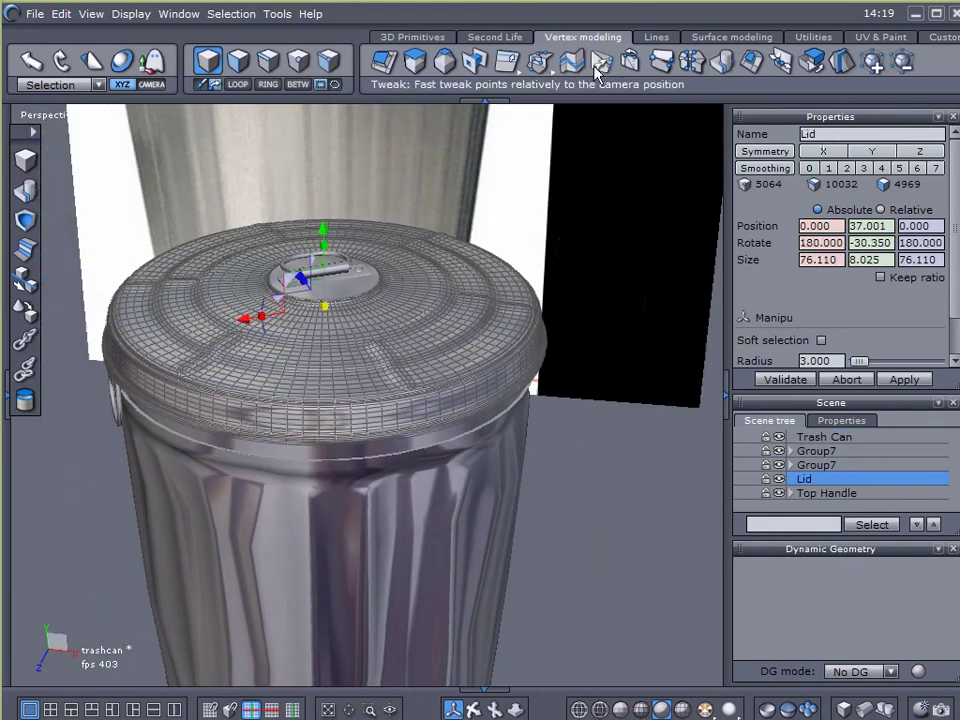
pyautogui.click(571, 62)
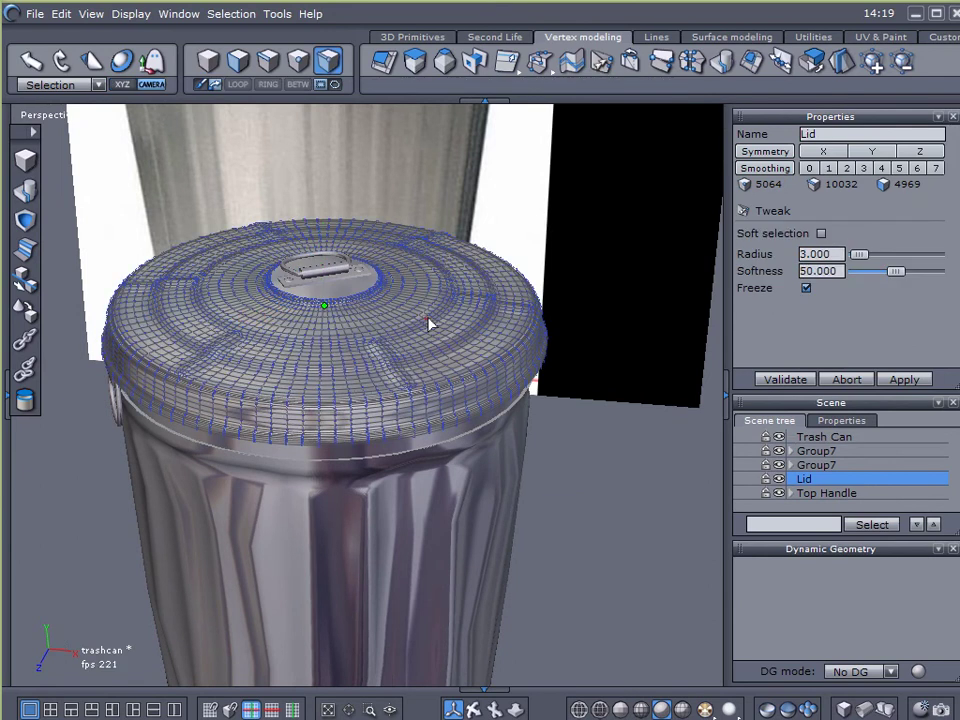
pyautogui.moveTo(860, 256); pyautogui.dragTo(862, 255)
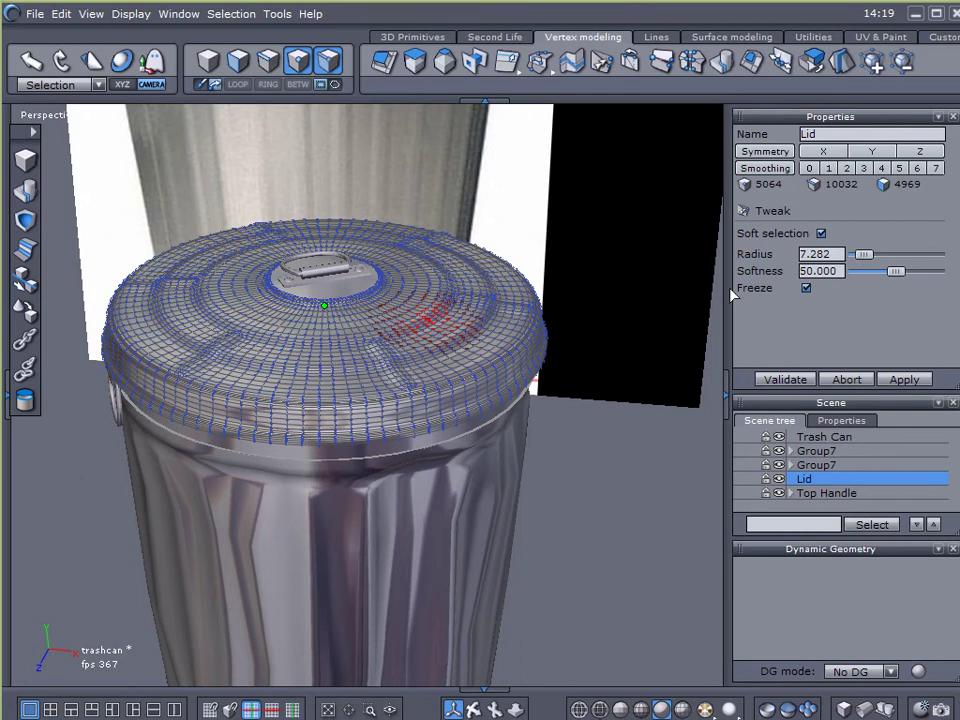
# Step: Dent the right side of the lid by shifting points on its top and near its right edge downward
pyautogui.scroll(2, 332, 339)
pyautogui.scroll(2, 452, 385)
pyautogui.moveTo(482, 316); pyautogui.dragTo(472, 324)
pyautogui.moveTo(596, 346); pyautogui.dragTo(590, 362)
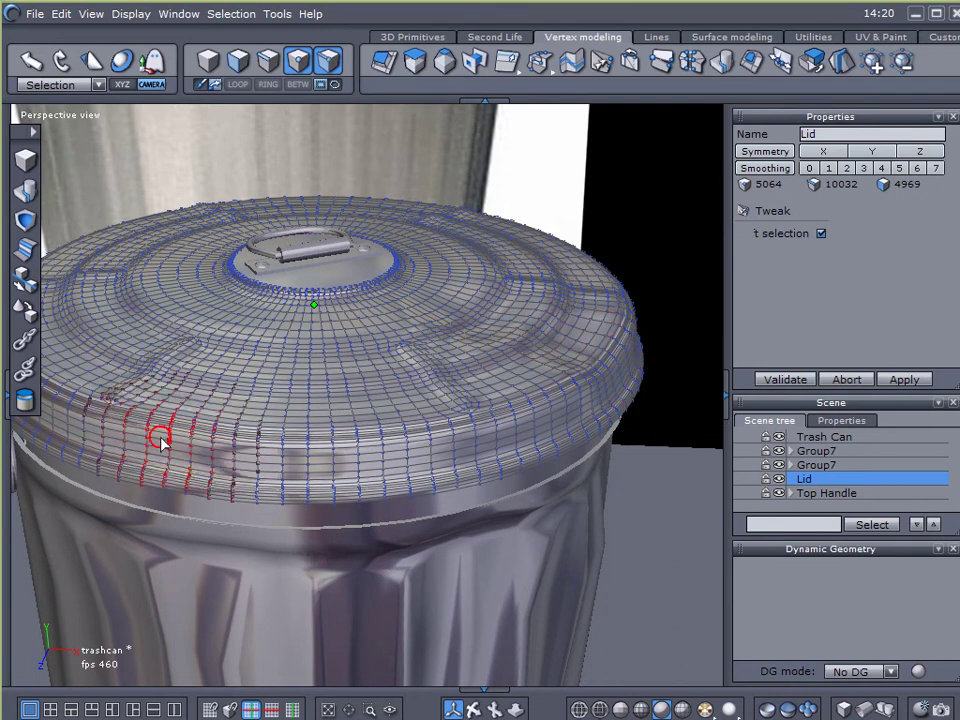
# Step: Distort the front of the lid's top and its right ridges, shifting points down at the front and up toward the back
pyautogui.moveTo(337, 392); pyautogui.dragTo(350, 410)
pyautogui.moveTo(457, 425); pyautogui.dragTo(470, 400)
pyautogui.moveTo(480, 350); pyautogui.dragTo(446, 330)
pyautogui.moveTo(467, 274); pyautogui.dragTo(453, 255)
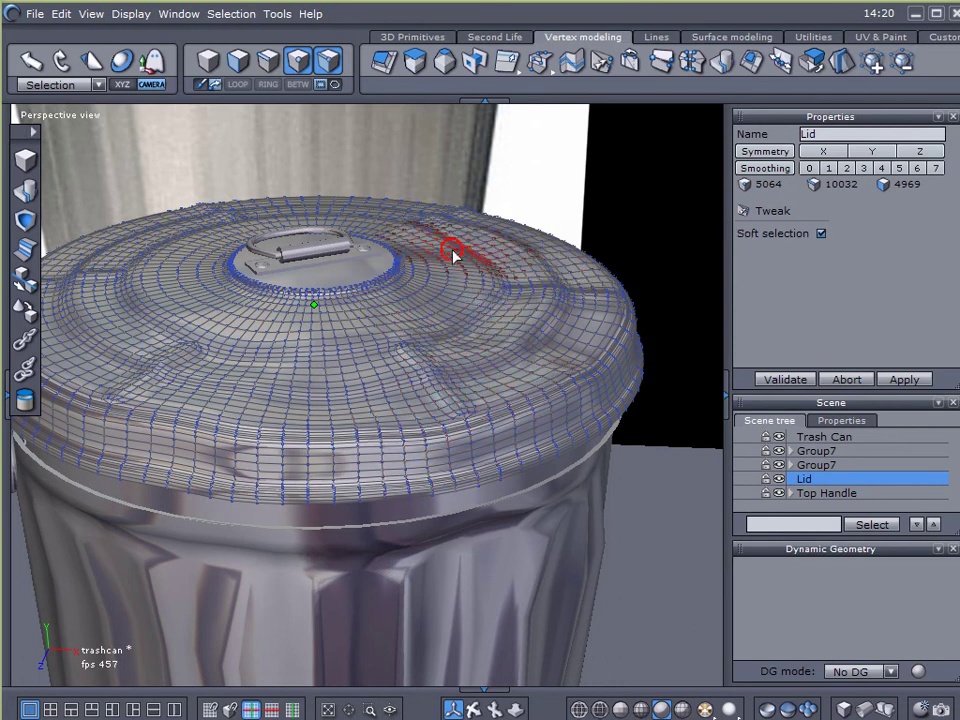
# Step: Dent the left side and back-left edge of the lid by shifting several points on the top surface, mostly downward
pyautogui.moveTo(264, 345); pyautogui.dragTo(154, 318)
pyautogui.moveTo(339, 304); pyautogui.dragTo(376, 325, button='middle')
pyautogui.moveTo(106, 402); pyautogui.dragTo(105, 400)
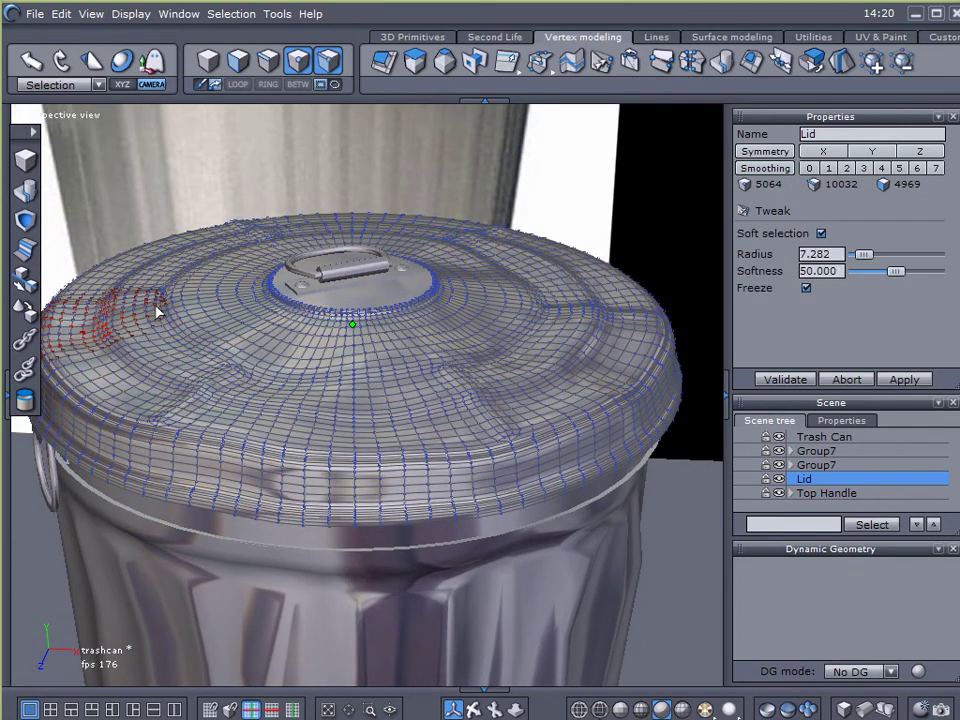
pyautogui.moveTo(184, 301); pyautogui.dragTo(194, 322)
pyautogui.moveTo(175, 263); pyautogui.dragTo(175, 271)
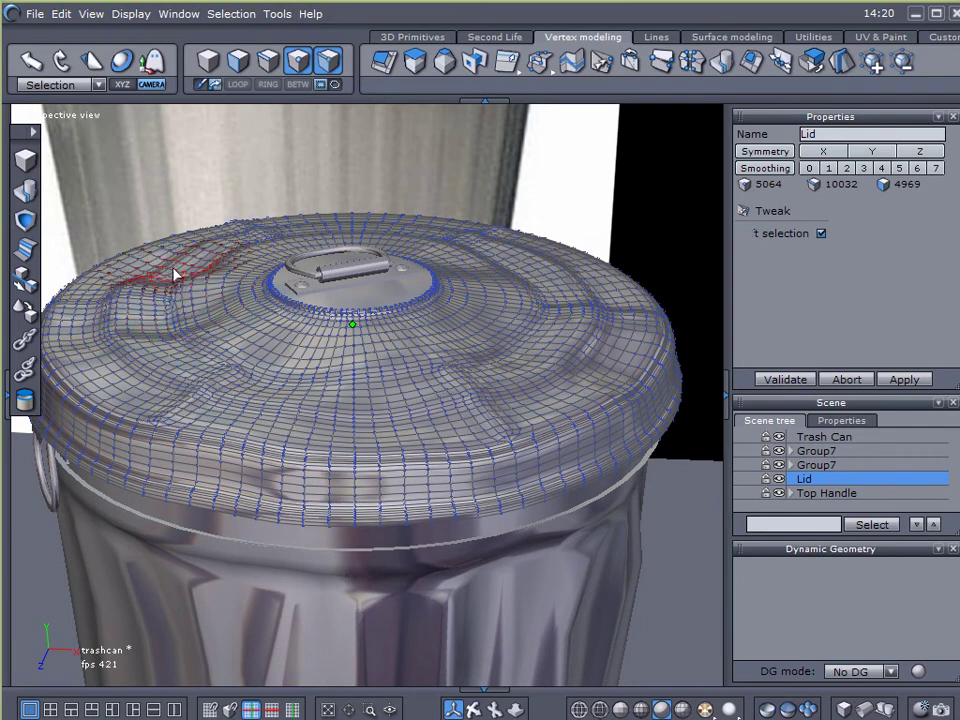
pyautogui.moveTo(232, 233); pyautogui.dragTo(224, 249)
pyautogui.moveTo(139, 264); pyautogui.dragTo(283, 261)
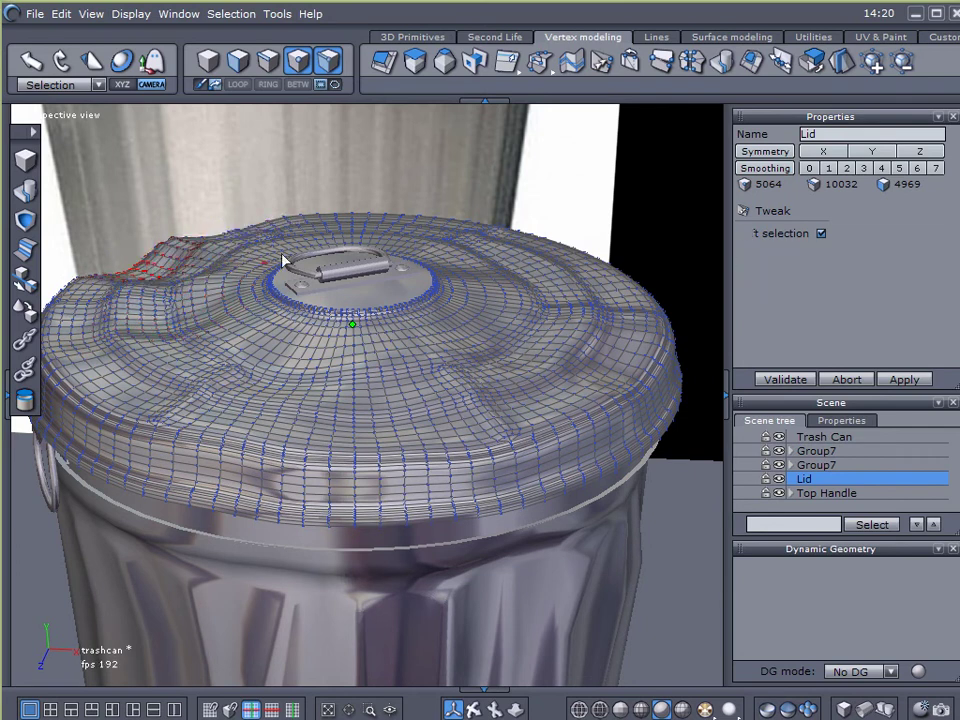
# Step: Warp the lid's top around the handle plate by shifting points behind, to the left and in front of it
pyautogui.moveTo(421, 270); pyautogui.dragTo(446, 262)
pyautogui.moveTo(251, 314); pyautogui.dragTo(253, 323)
pyautogui.moveTo(391, 354); pyautogui.dragTo(390, 366)
# Step: Dent the right part of the lid's top and push two points of its right edge inward
pyautogui.moveTo(595, 326); pyautogui.dragTo(581, 332)
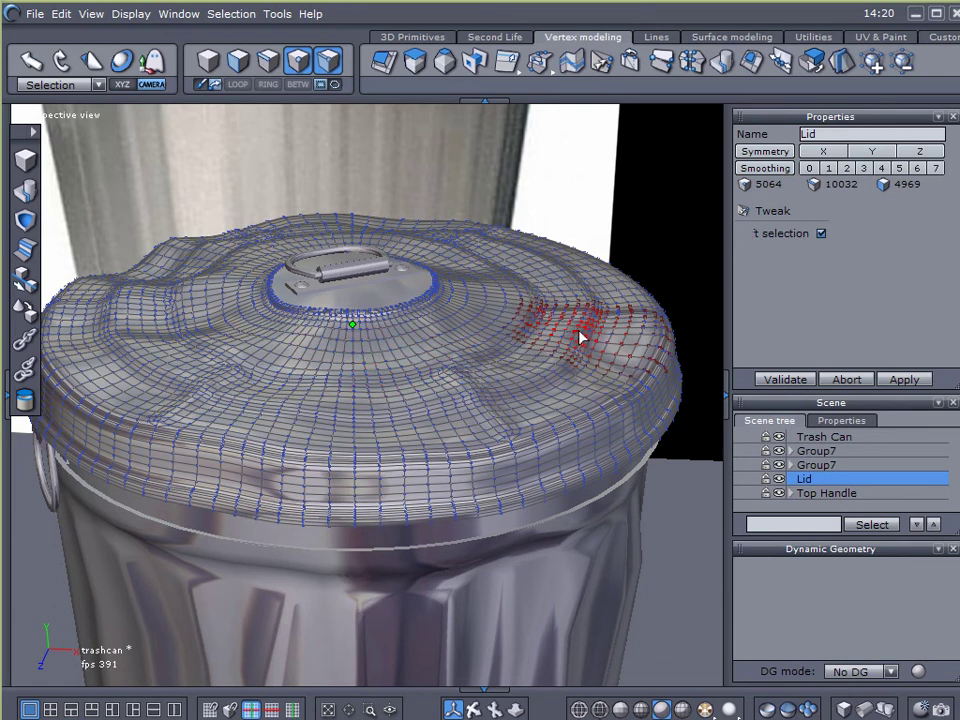
pyautogui.moveTo(553, 266); pyautogui.dragTo(566, 322)
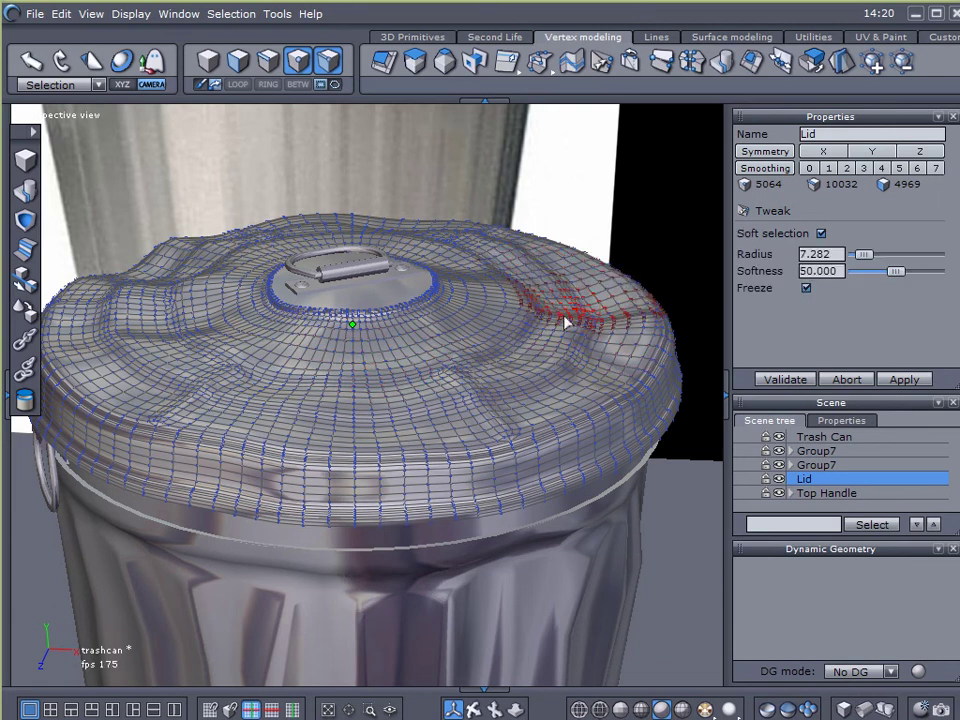
pyautogui.moveTo(666, 349); pyautogui.dragTo(649, 336)
pyautogui.moveTo(621, 285); pyautogui.dragTo(596, 282)
# Step: Bend the lid's front and left side, push its front-left rim inward and validate the Tweak edits
pyautogui.moveTo(362, 410); pyautogui.dragTo(315, 418)
pyautogui.moveTo(315, 418); pyautogui.dragTo(258, 323, button='middle')
pyautogui.moveTo(151, 328); pyautogui.dragTo(128, 334)
pyautogui.moveTo(90, 375); pyautogui.dragTo(100, 362)
pyautogui.moveTo(133, 403); pyautogui.dragTo(158, 396)
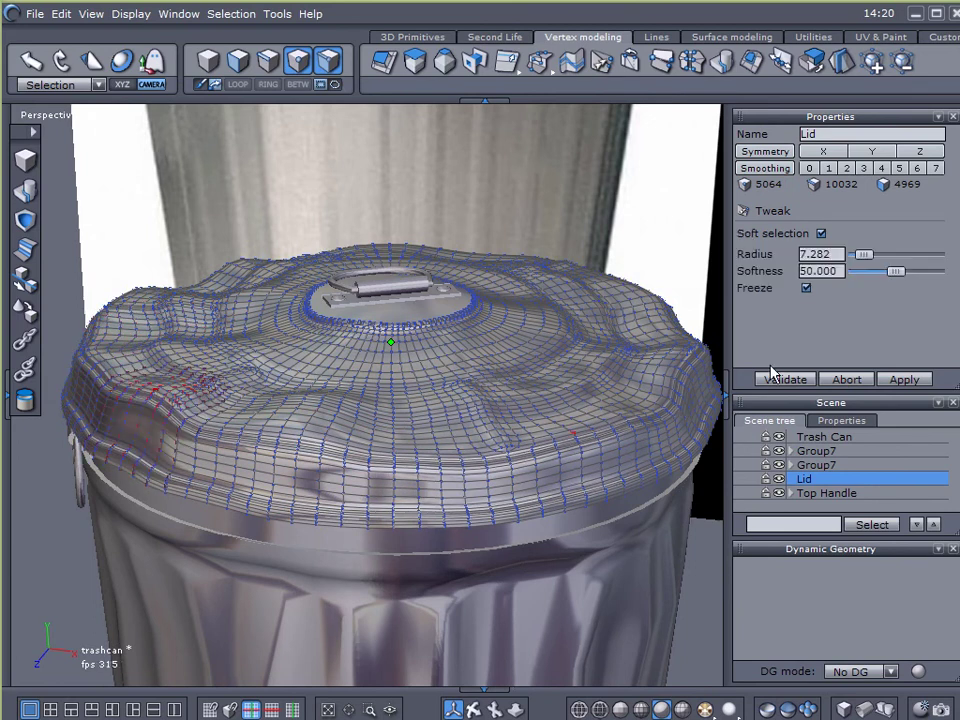
pyautogui.click(773, 379)
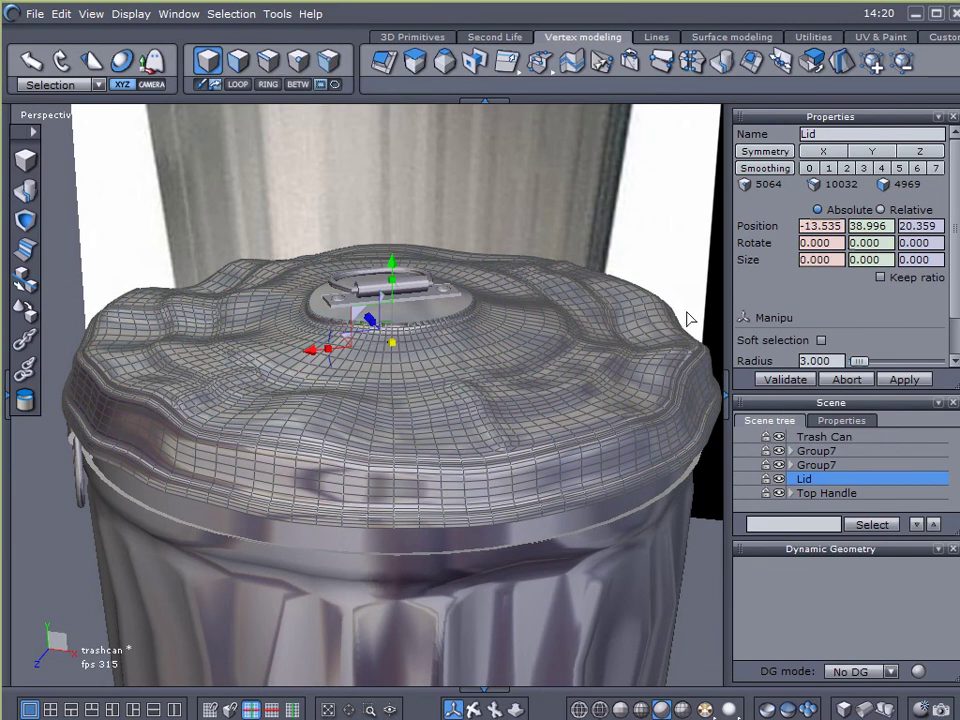
# Step: Group the dented lid and its top handle together again
pyautogui.click(672, 225)
pyautogui.click(537, 323)
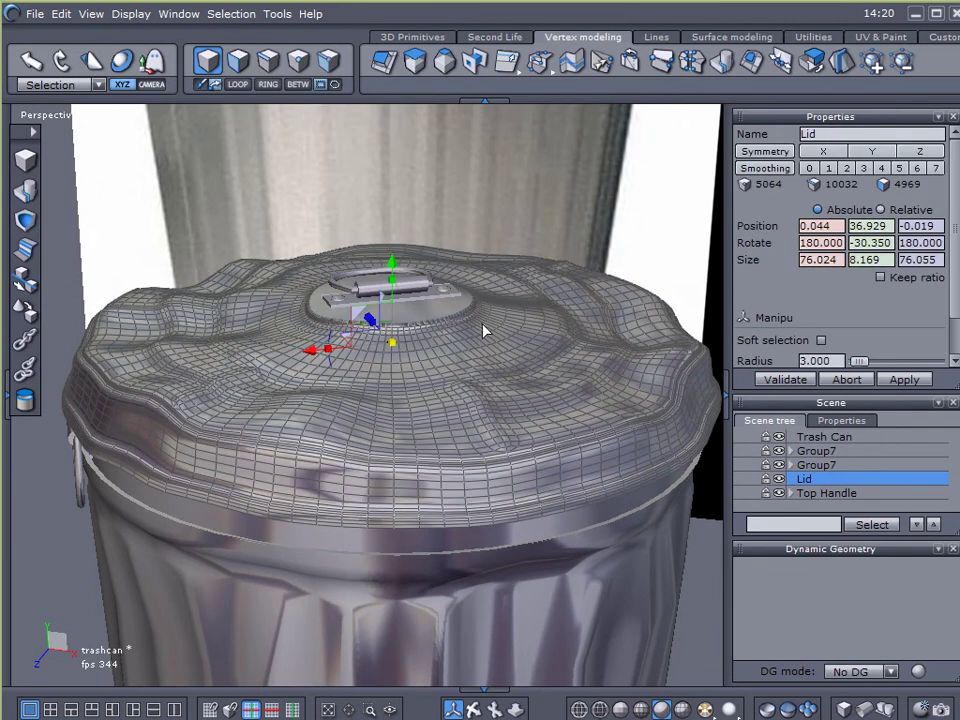
pyautogui.keyDown('shift'); pyautogui.click(415, 292); pyautogui.keyUp('shift')
pyautogui.click(28, 344)
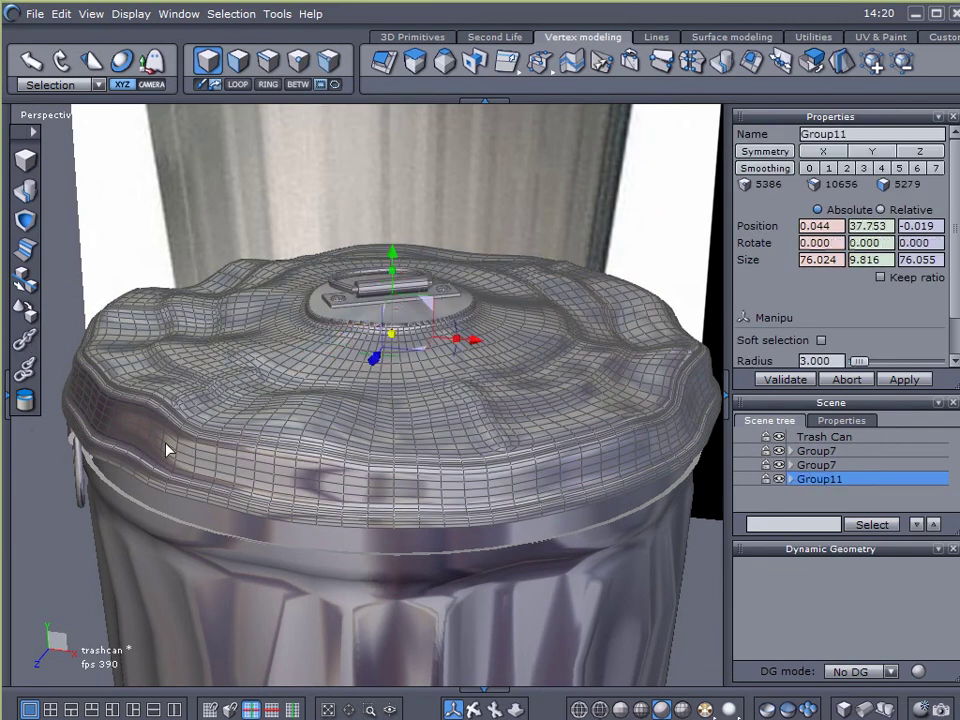
# Step: Slide the lid group sideways to X 10.988, tilt it to -6.142 on Z so it rests on the rim, and deselect it
pyautogui.moveTo(228, 500); pyautogui.dragTo(410, 548, button='middle')
pyautogui.moveTo(444, 349); pyautogui.dragTo(459, 392, button='middle')
pyautogui.moveTo(476, 338); pyautogui.dragTo(609, 339)
pyautogui.moveTo(555, 509); pyautogui.dragTo(514, 268, button='middle')
pyautogui.moveTo(516, 261); pyautogui.dragTo(497, 348)
pyautogui.moveTo(495, 344)
pyautogui.mouseDown(button='middle')
pyautogui.moveTo(491, 299)
pyautogui.moveTo(493, 320)
pyautogui.mouseUp(button='middle')
pyautogui.click(768, 497)
# Step: Examine the dented can and tilted lid from several angles and distances, comparing them with the reference photo
pyautogui.scroll(-4, 645, 438)
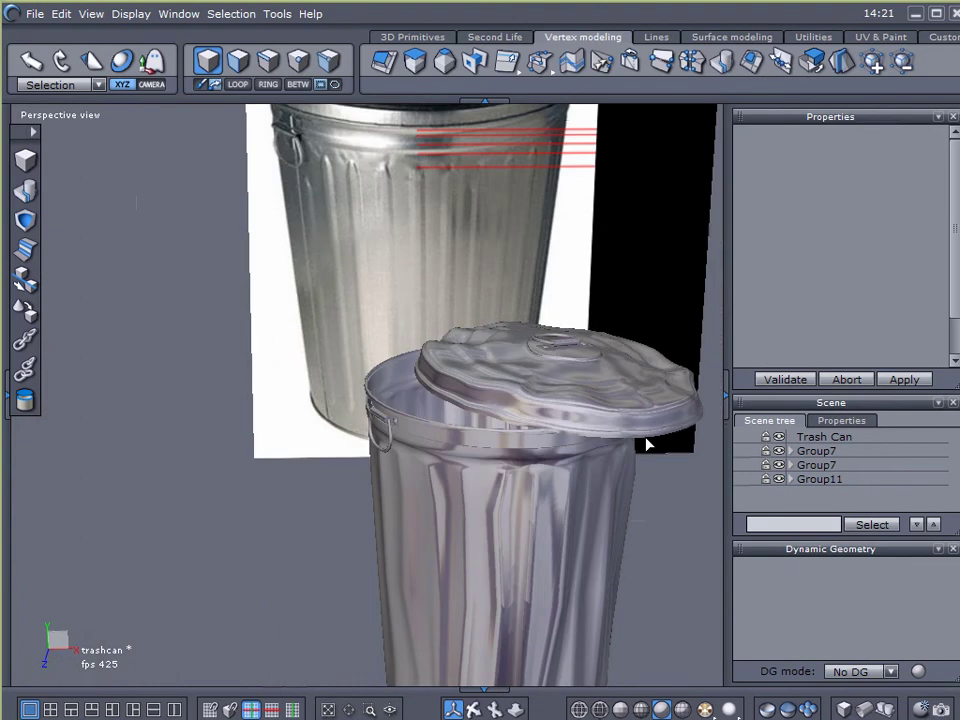
pyautogui.moveTo(645, 438); pyautogui.dragTo(469, 321, button='middle')
pyautogui.scroll(3, 469, 321)
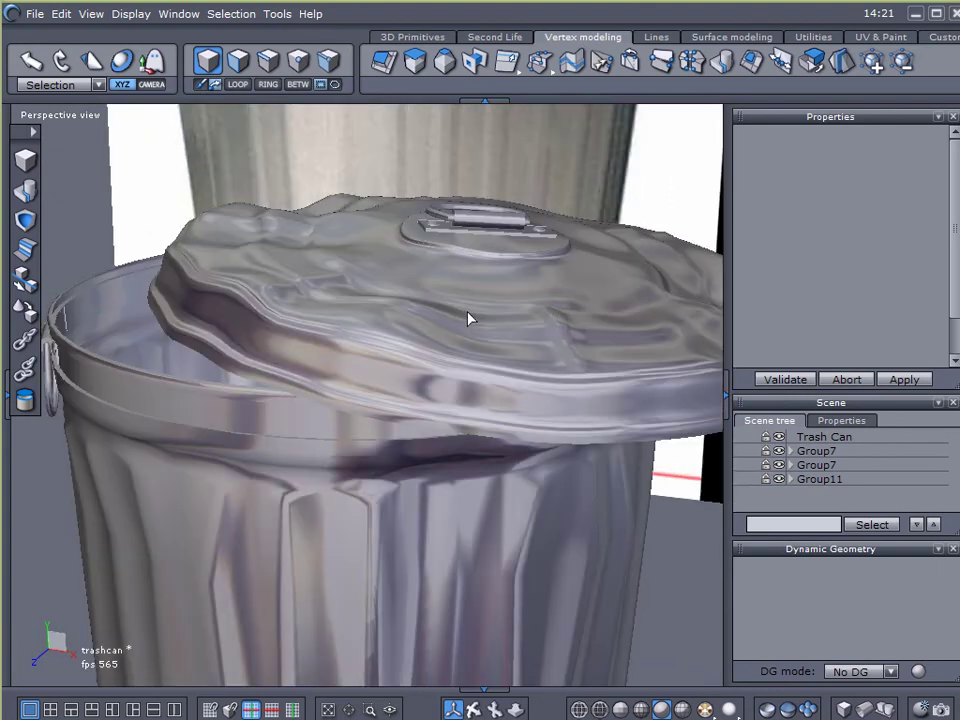
pyautogui.scroll(-4, 469, 320)
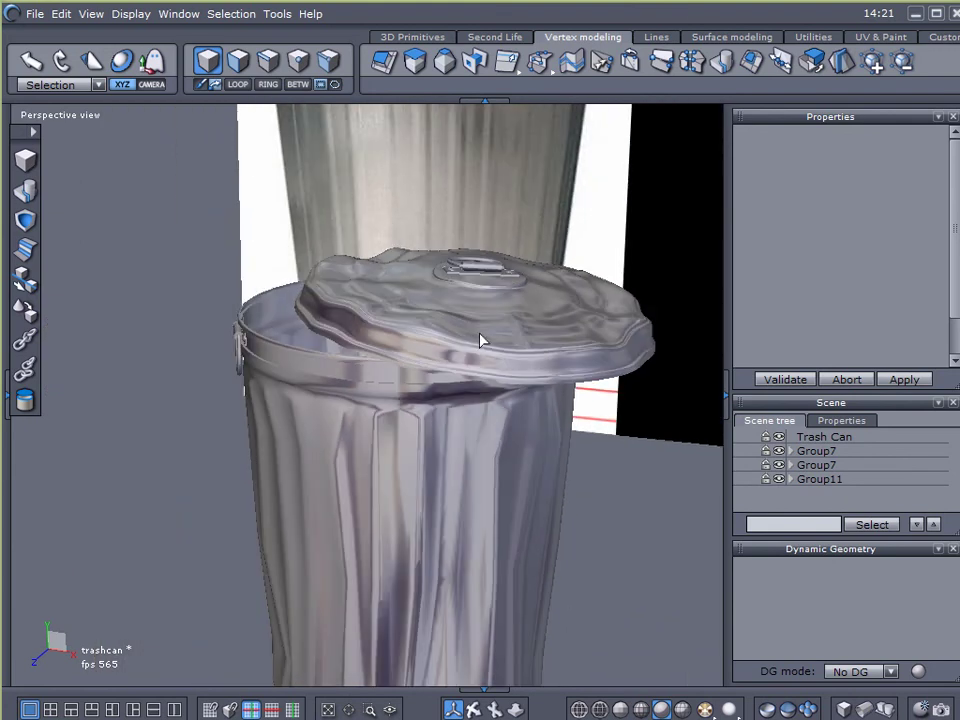
pyautogui.scroll(-2, 481, 340)
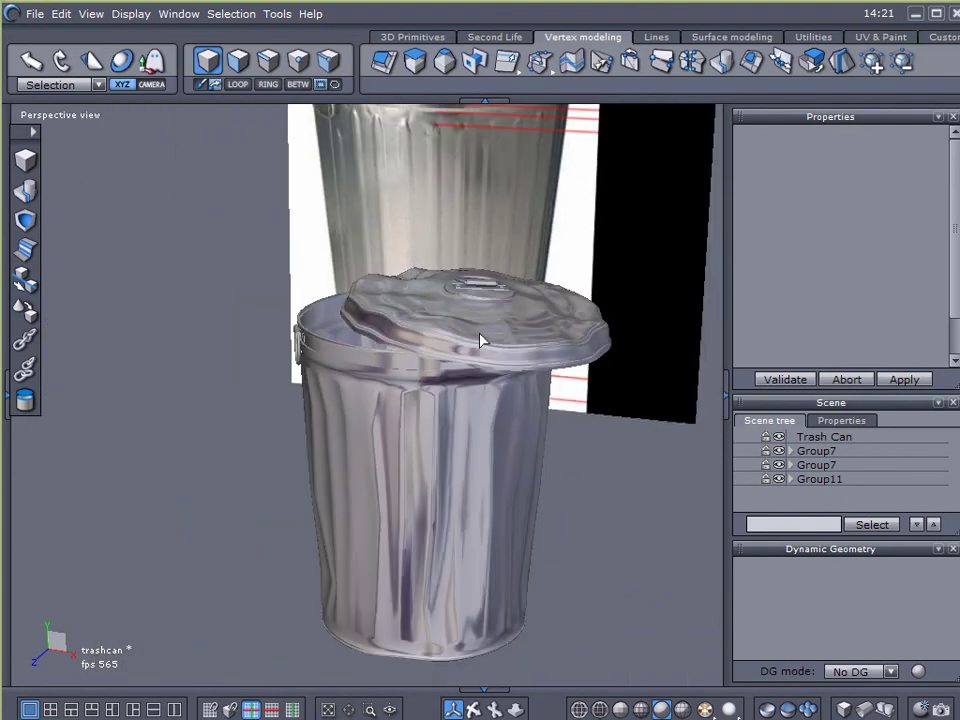
pyautogui.moveTo(594, 463)
pyautogui.mouseDown(button='middle')
pyautogui.moveTo(549, 435)
pyautogui.moveTo(521, 446)
pyautogui.moveTo(621, 439)
pyautogui.moveTo(587, 409)
pyautogui.moveTo(593, 444)
pyautogui.mouseUp(button='middle')
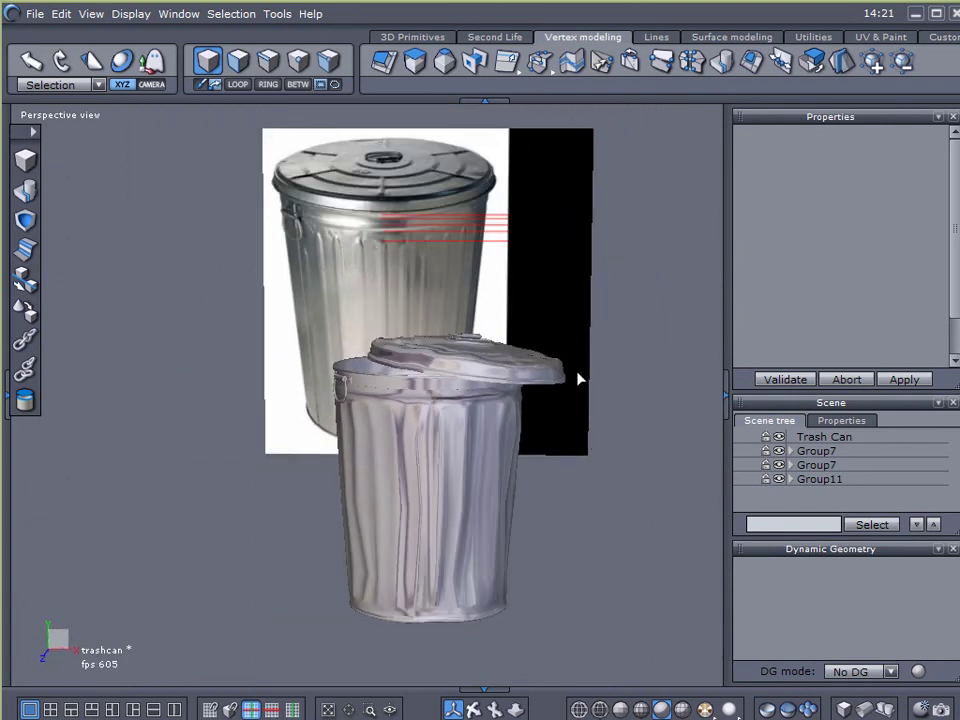
pyautogui.moveTo(579, 370); pyautogui.dragTo(571, 388, button='middle')
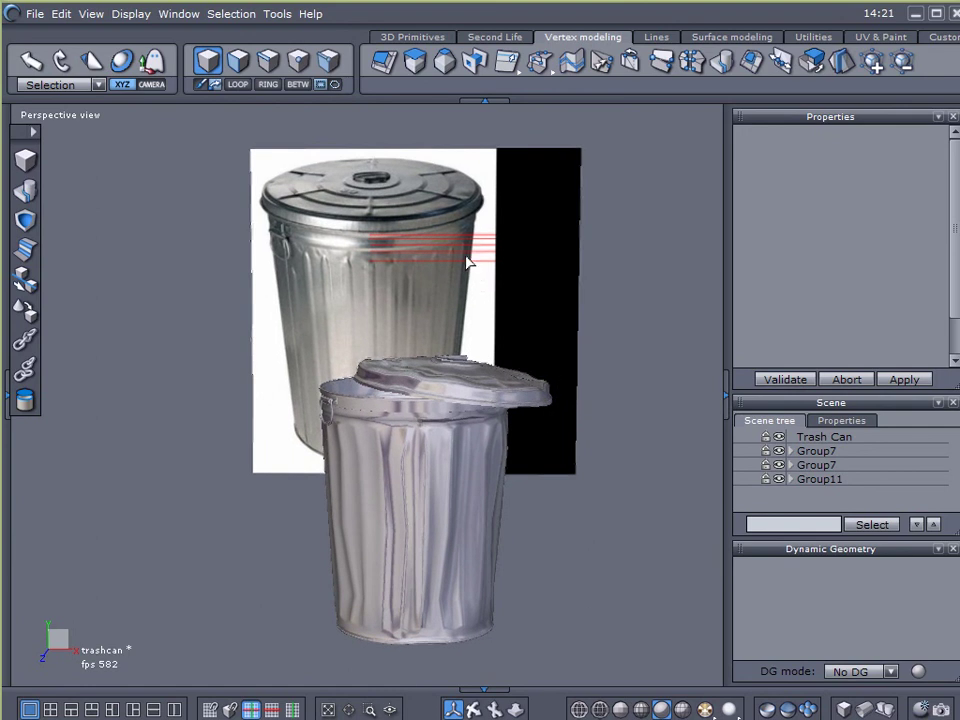
pyautogui.moveTo(445, 333); pyautogui.dragTo(331, 453, button='middle')
pyautogui.scroll(5, 441, 409)
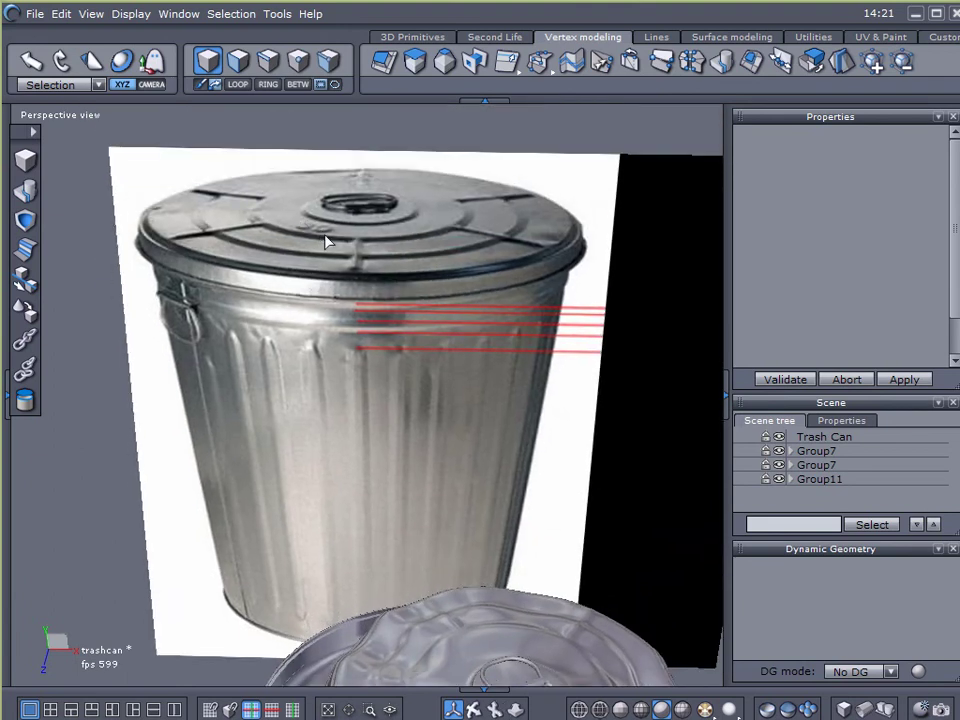
pyautogui.scroll(-5, 491, 377)
pyautogui.moveTo(541, 400); pyautogui.dragTo(515, 305, button='middle')
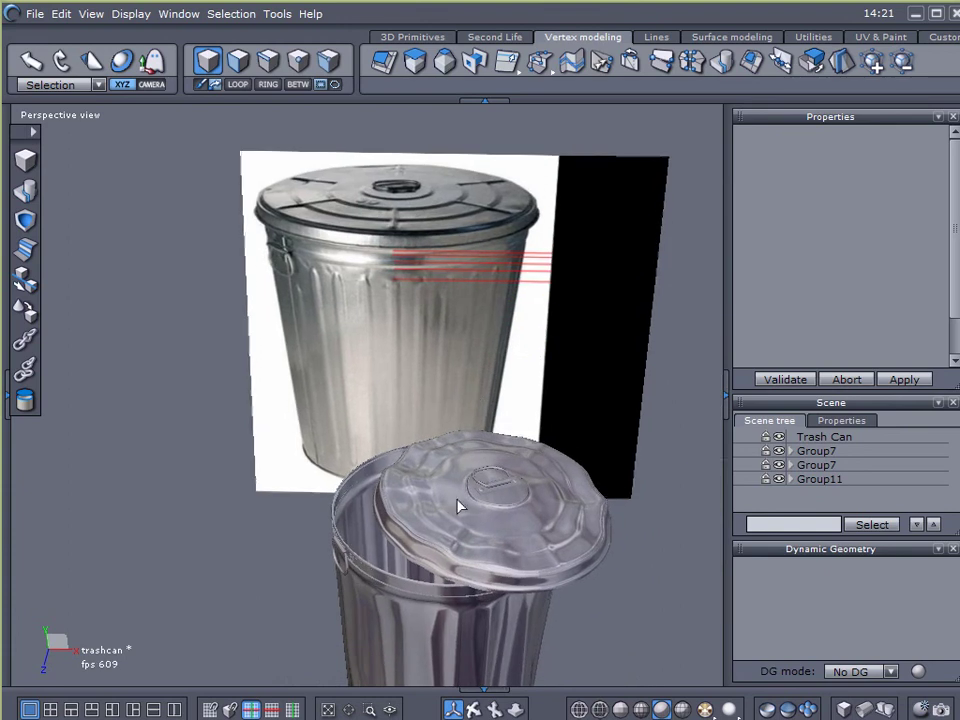
pyautogui.scroll(5, 460, 490)
pyautogui.click(460, 511)
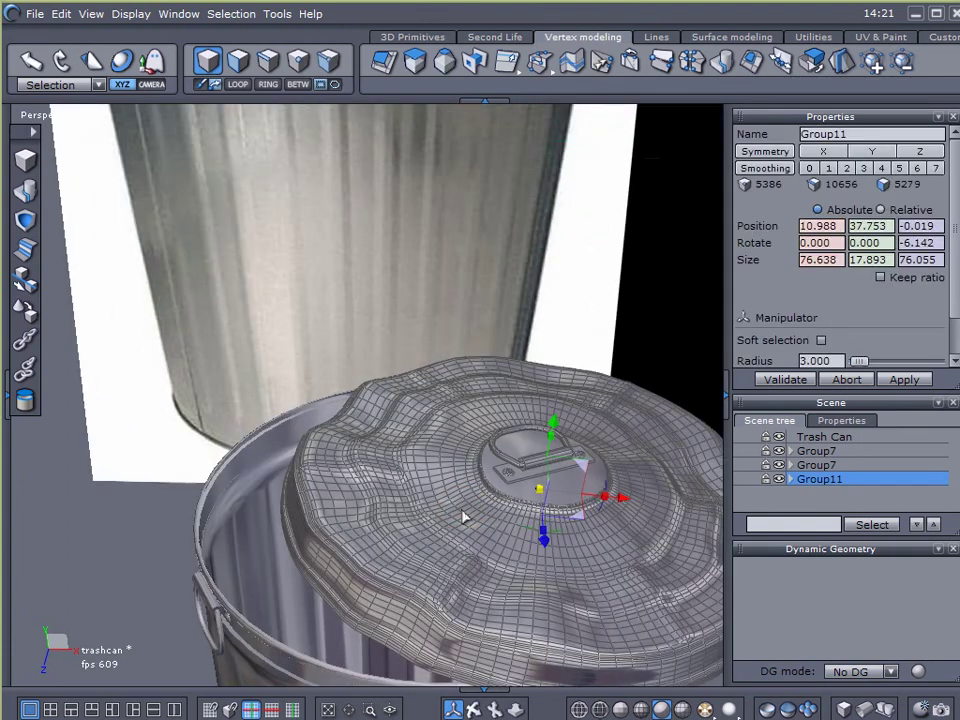
pyautogui.scroll(-2, 463, 514)
pyautogui.click(763, 497)
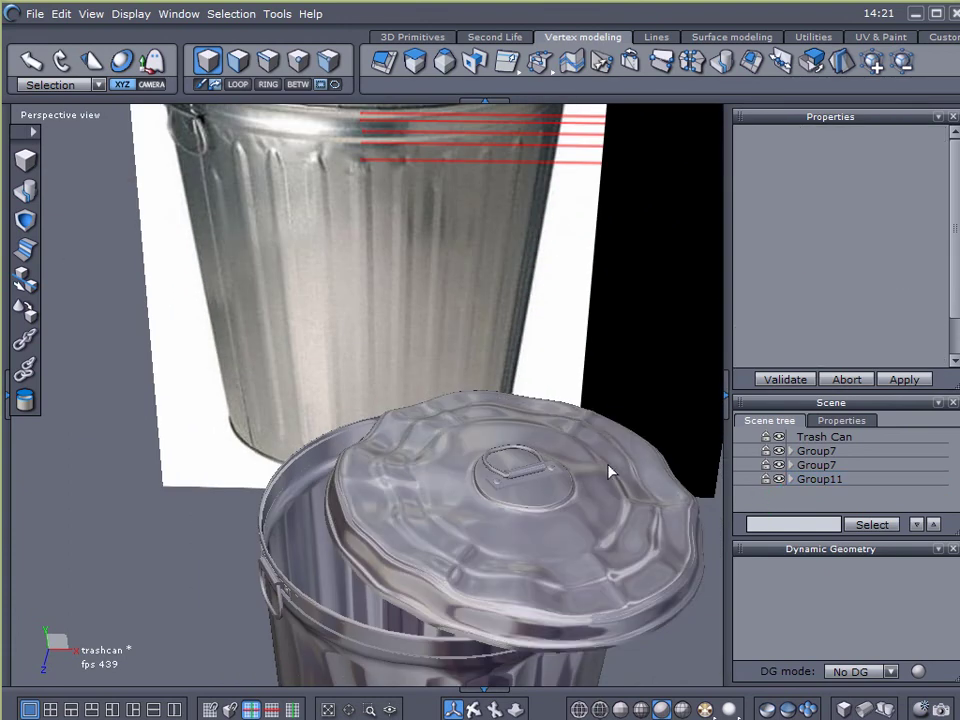
pyautogui.scroll(-3, 608, 469)
pyautogui.moveTo(608, 468); pyautogui.dragTo(508, 378, button='middle')
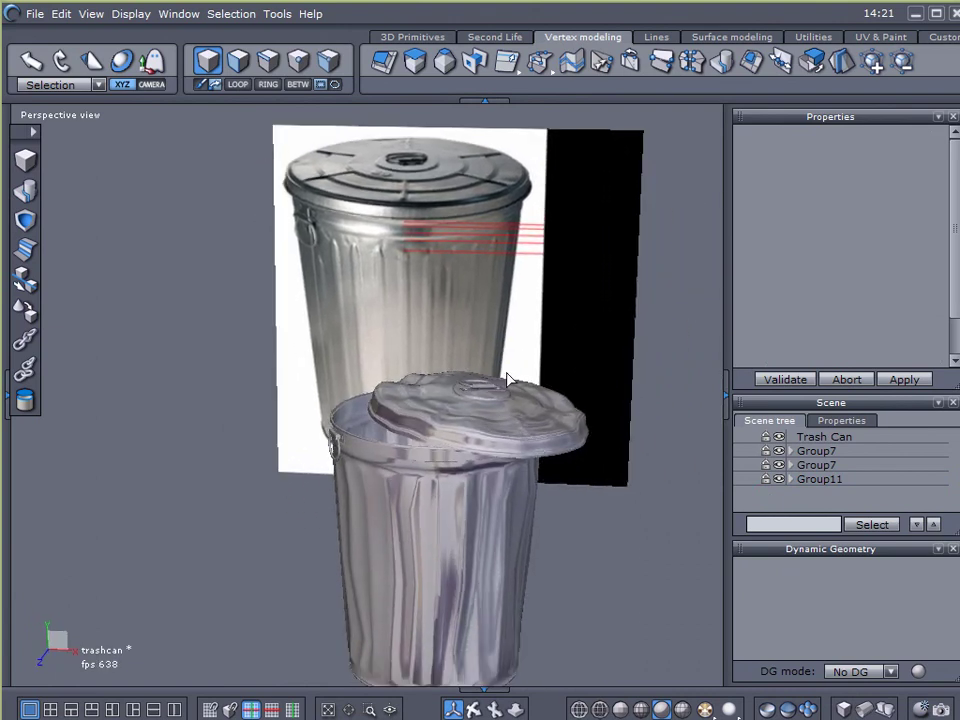
pyautogui.moveTo(344, 332); pyautogui.dragTo(393, 312, button='middle')
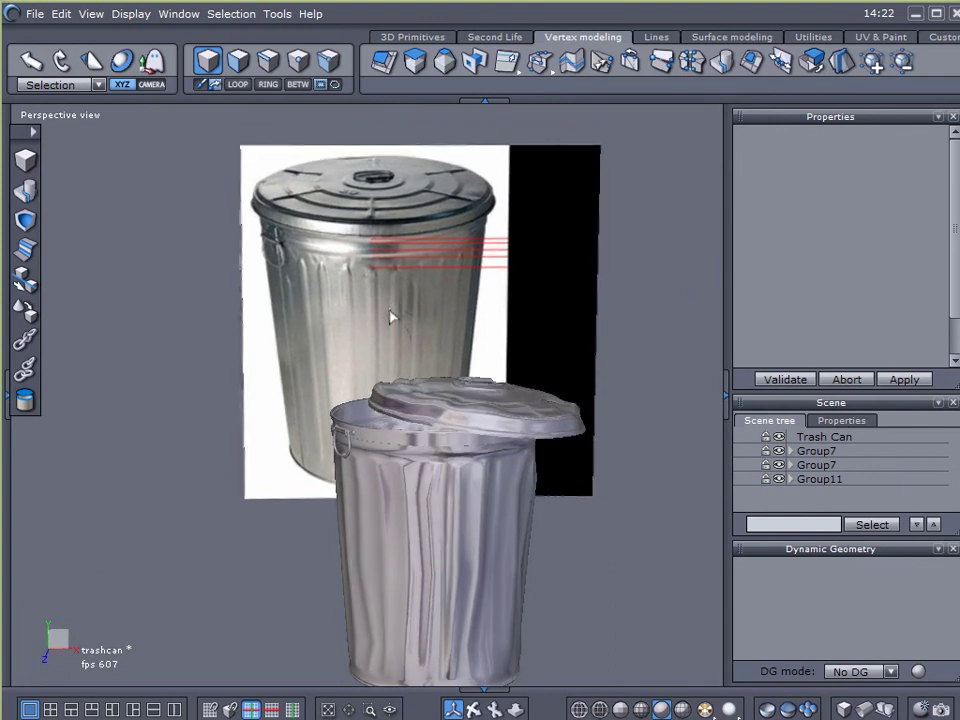
pyautogui.moveTo(543, 437); pyautogui.dragTo(463, 505, button='middle')
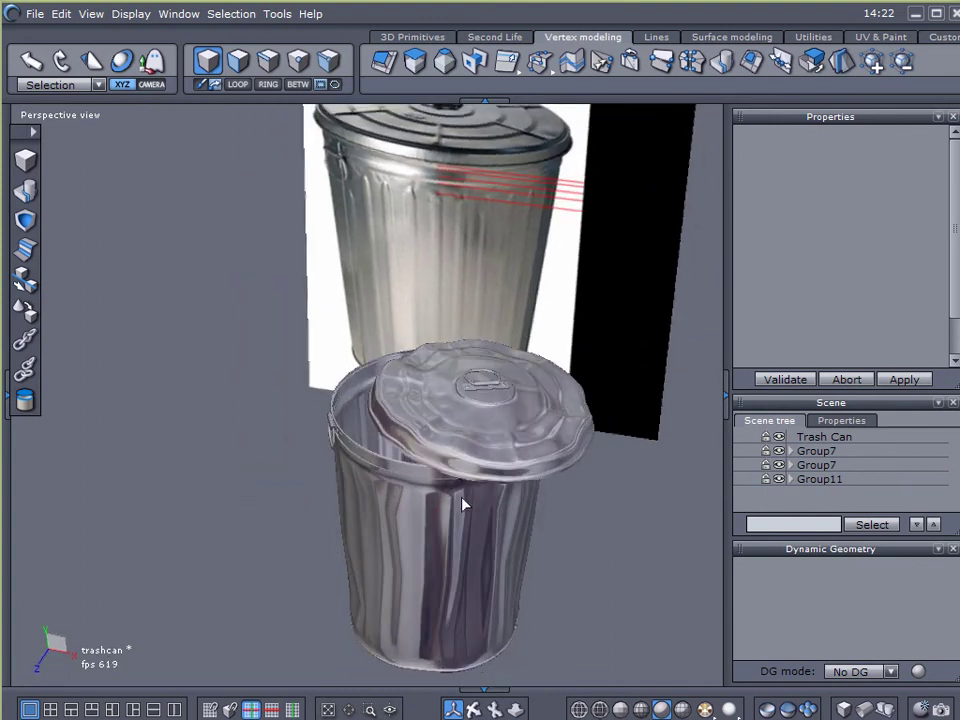
pyautogui.moveTo(632, 565); pyautogui.dragTo(622, 504, button='middle')
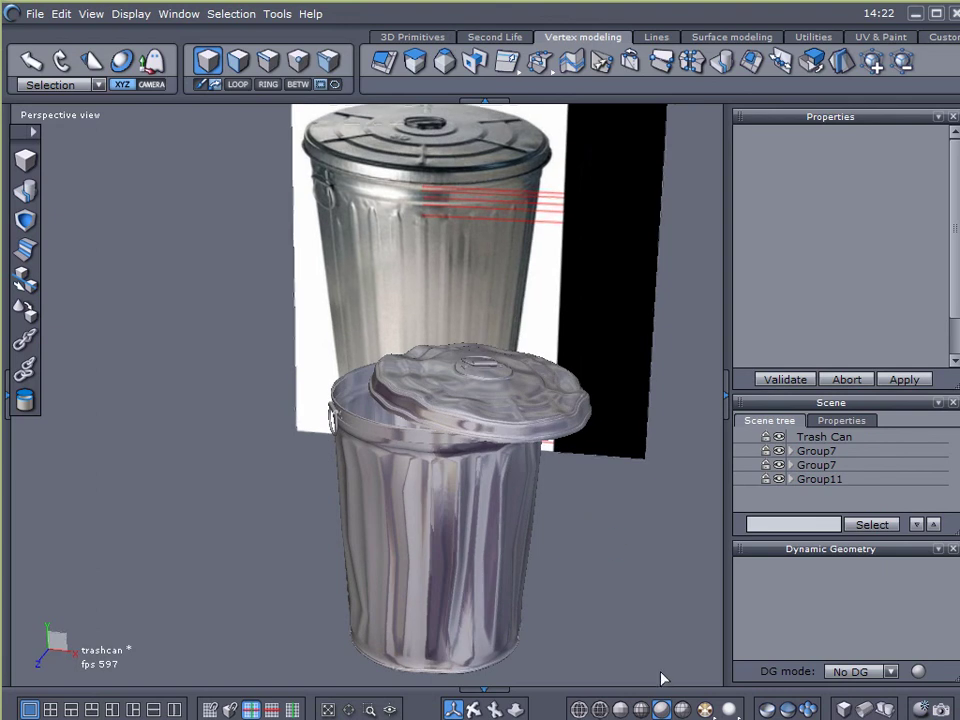
# Step: Switch the viewport shading from the metallic look to the blue-and-brown one and inspect the can and lid up close
pyautogui.moveTo(712, 711); pyautogui.dragTo(707, 598)
pyautogui.moveTo(611, 506); pyautogui.dragTo(634, 456, button='middle')
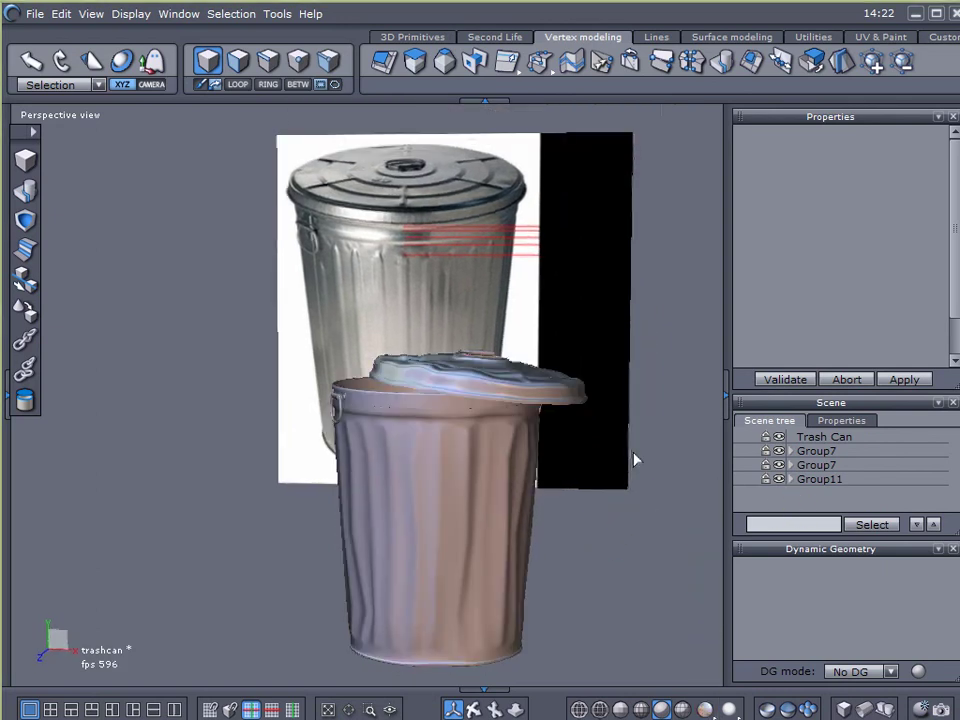
pyautogui.moveTo(476, 448); pyautogui.dragTo(548, 532, button='middle')
pyautogui.scroll(3, 506, 404)
pyautogui.scroll(2, 507, 403)
pyautogui.moveTo(491, 414); pyautogui.dragTo(459, 405, button='middle')
pyautogui.scroll(-3, 427, 379)
pyautogui.scroll(1, 434, 388)
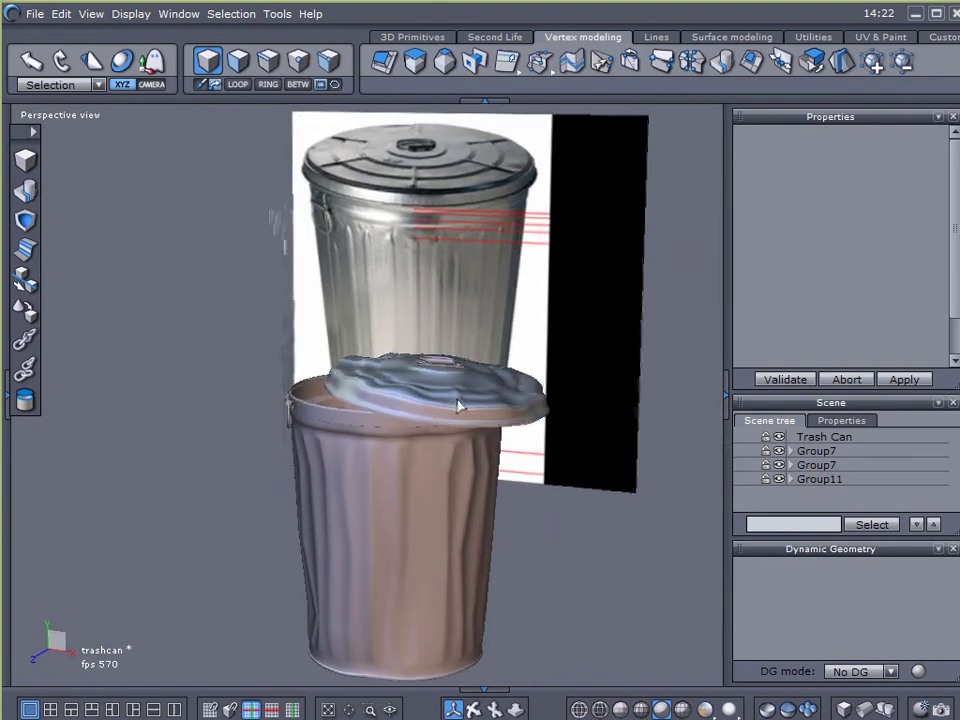